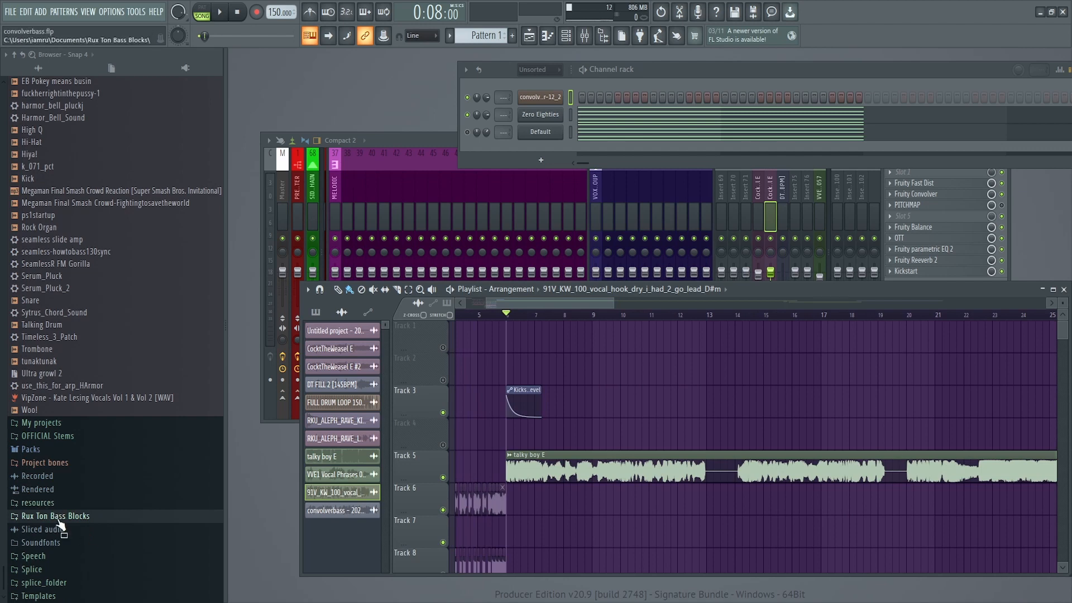
# Open the Rux Ton Bass Blocks sample folder and browse the sounds in Bass Blocks E.
pyautogui.click(55, 516)
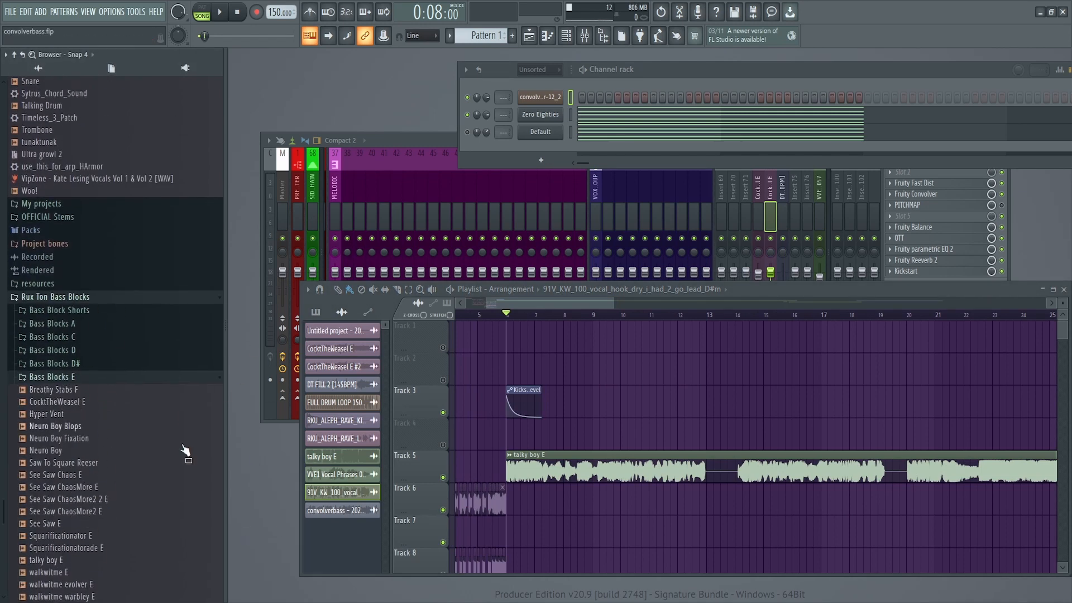
pyautogui.moveTo(117, 439); pyautogui.dragTo(812, 411)
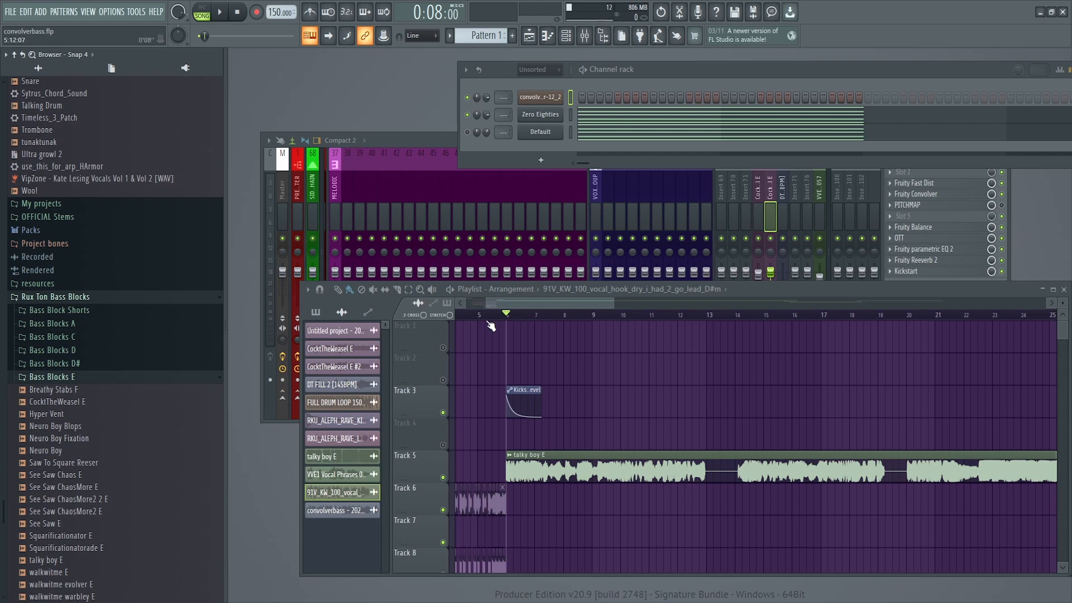
pyautogui.scroll(-3, 121, 475)
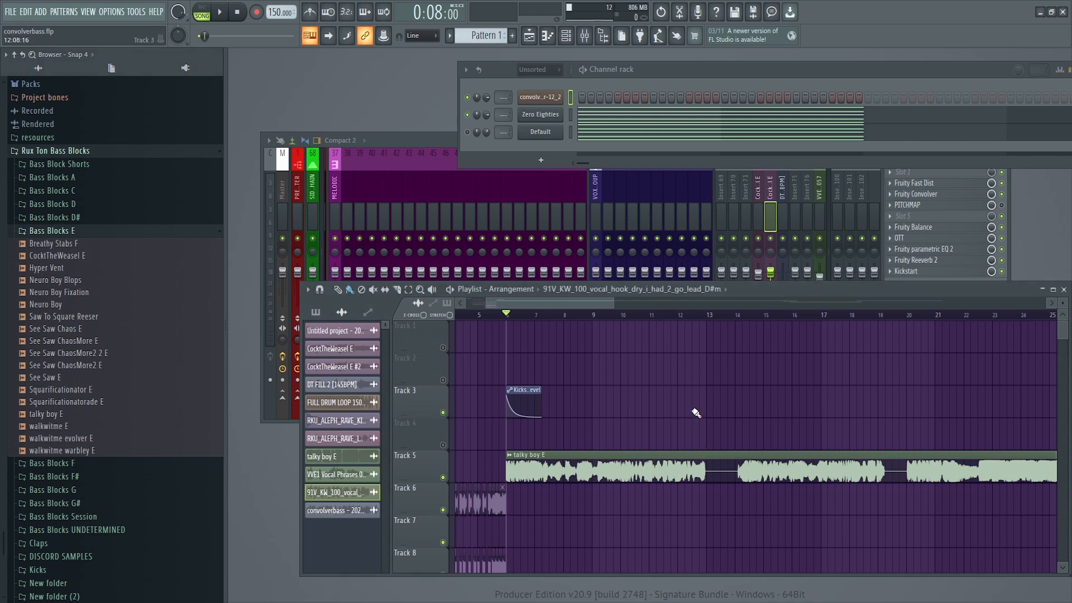
# Play the arrangement through the talky boy E clip on Track 5, skip ahead within it, and stop playback.
pyautogui.moveTo(613, 303); pyautogui.dragTo(639, 303)
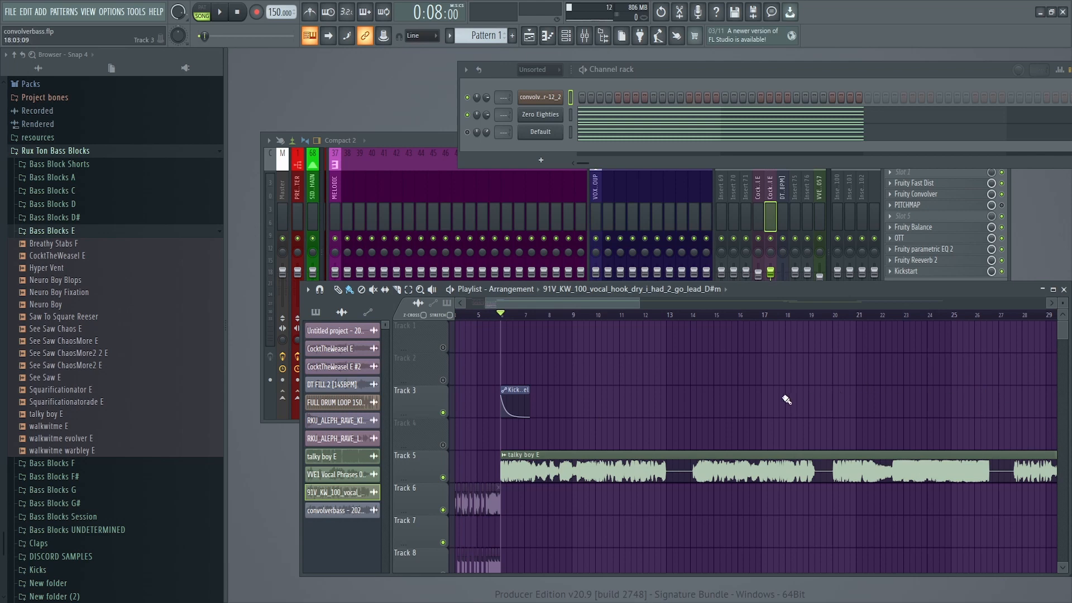
pyautogui.press('space')
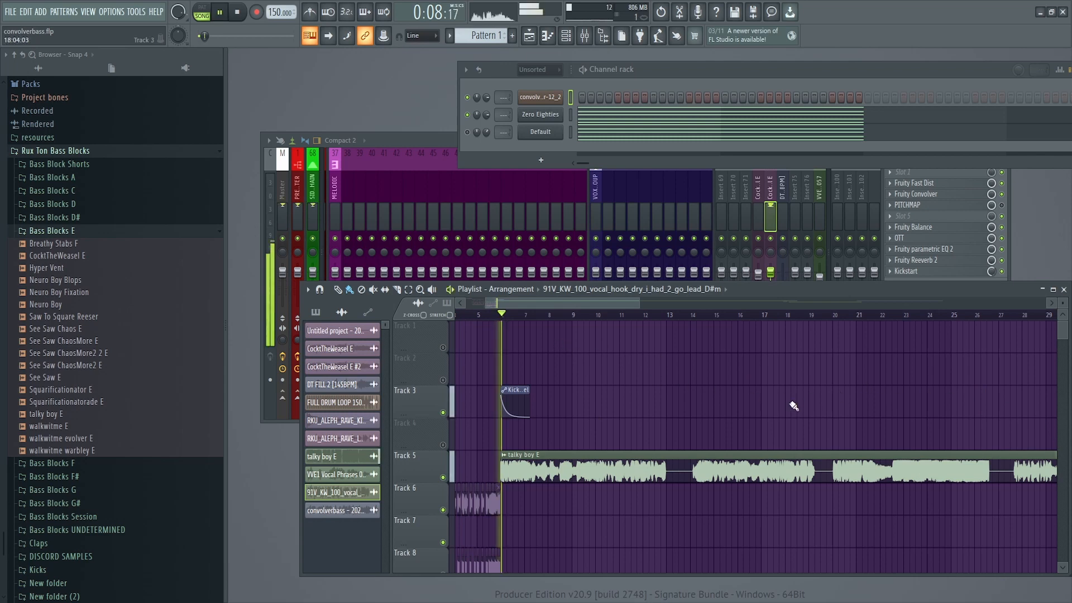
pyautogui.click(609, 316)
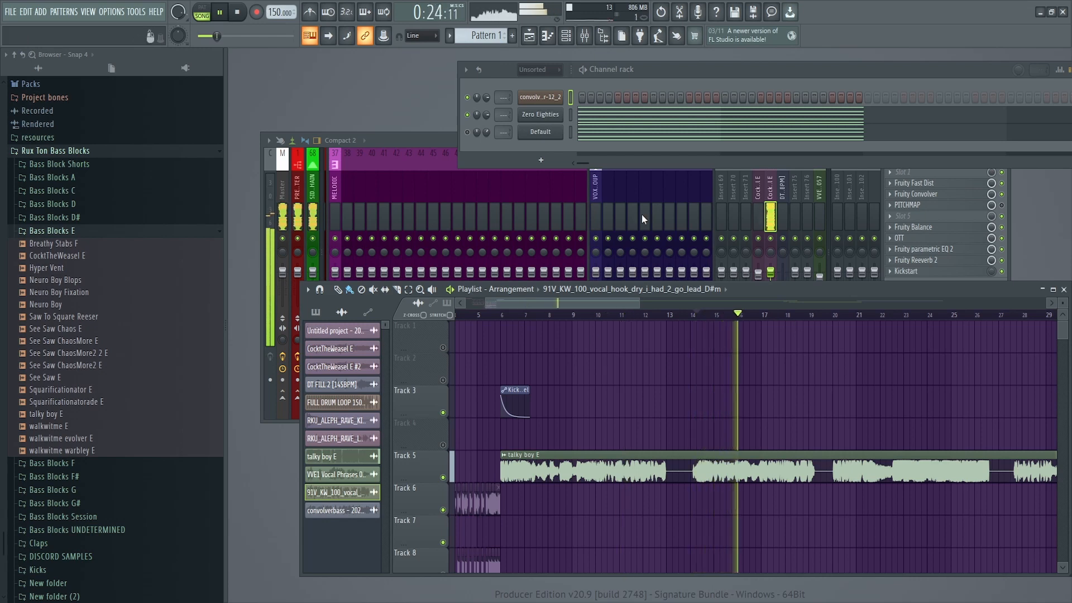
pyautogui.press('space')
# Open the Default channel's piano roll and examine its five stacked chord notes.
pyautogui.click(588, 130)
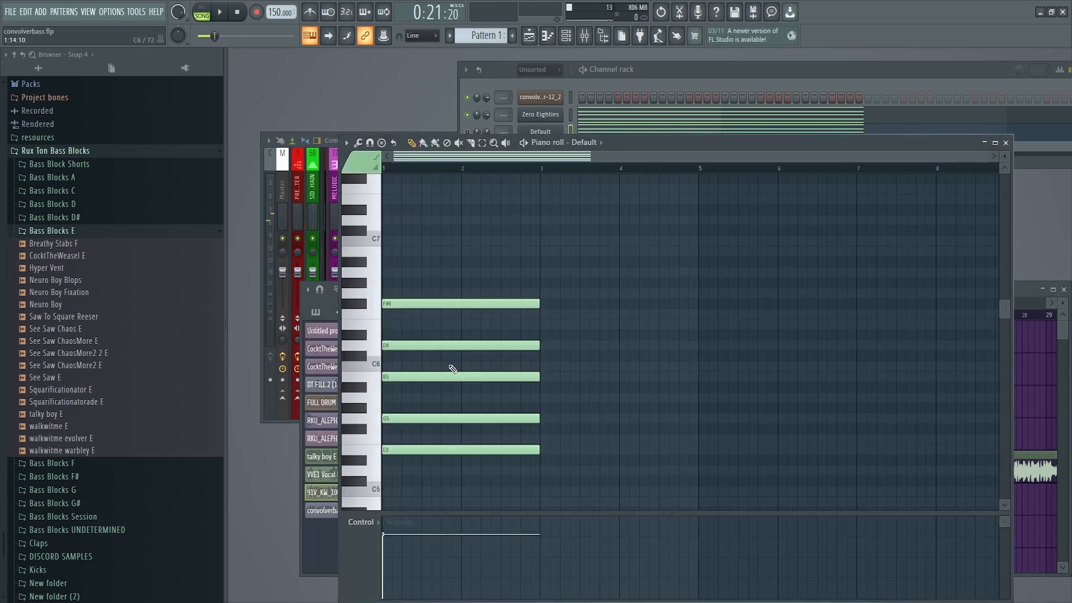
pyautogui.scroll(-3, 497, 389)
pyautogui.scroll(2, 485, 441)
pyautogui.scroll(1, 480, 466)
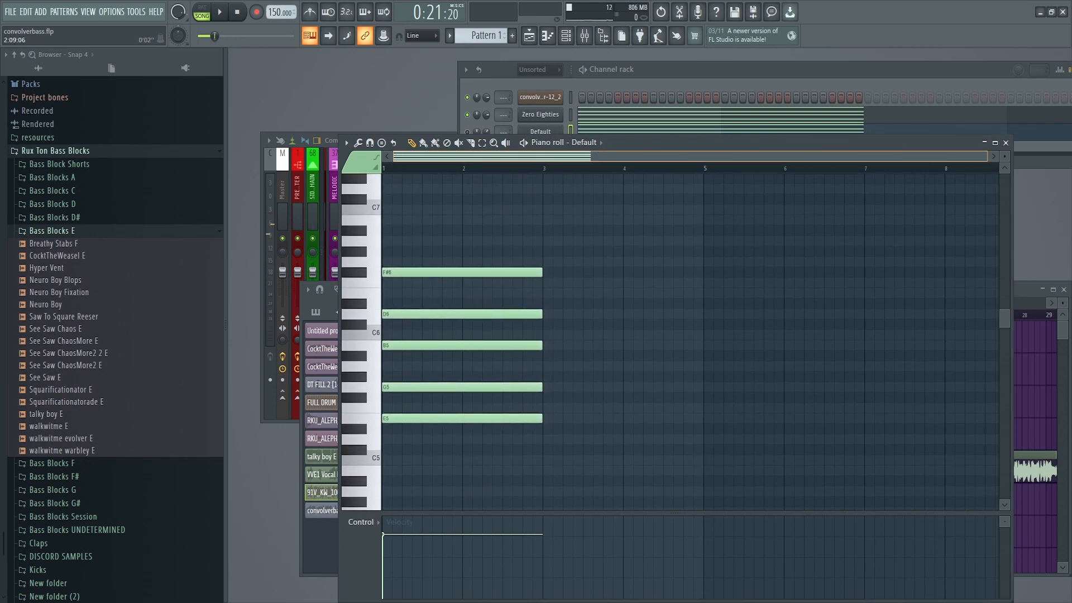
pyautogui.scroll(2, 496, 164)
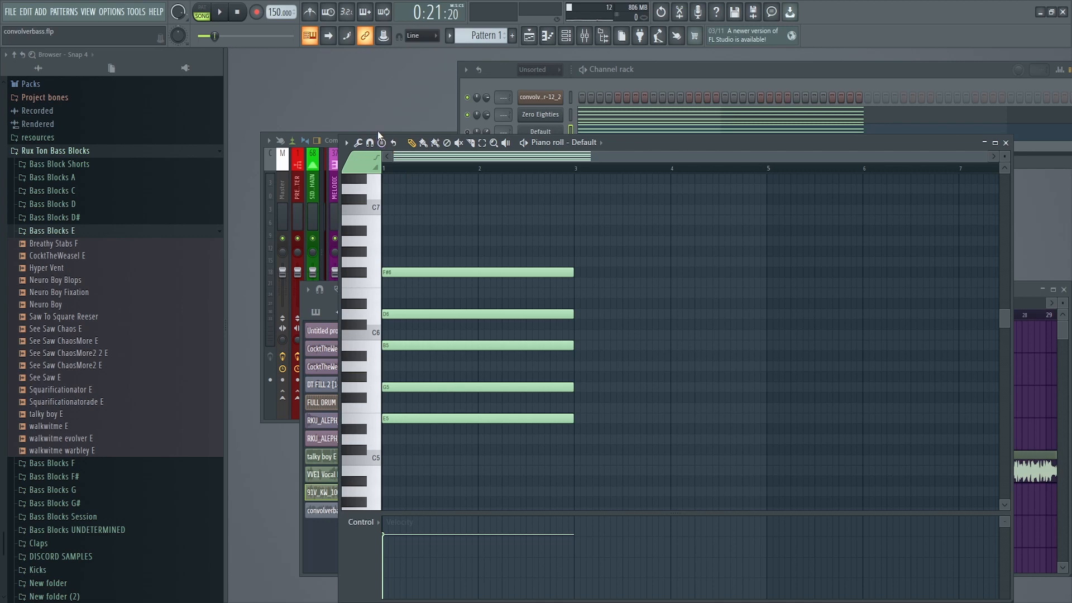
# Bring up the mixer and open Fruity Convolver on the CocktTheWeasel E track.
pyautogui.click(306, 134)
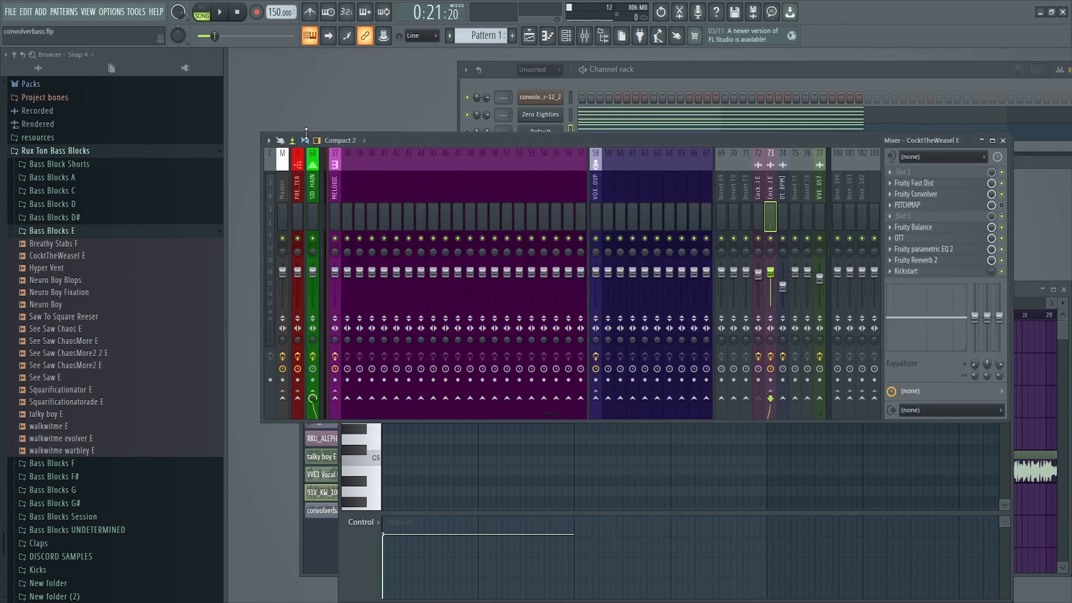
pyautogui.click(919, 195)
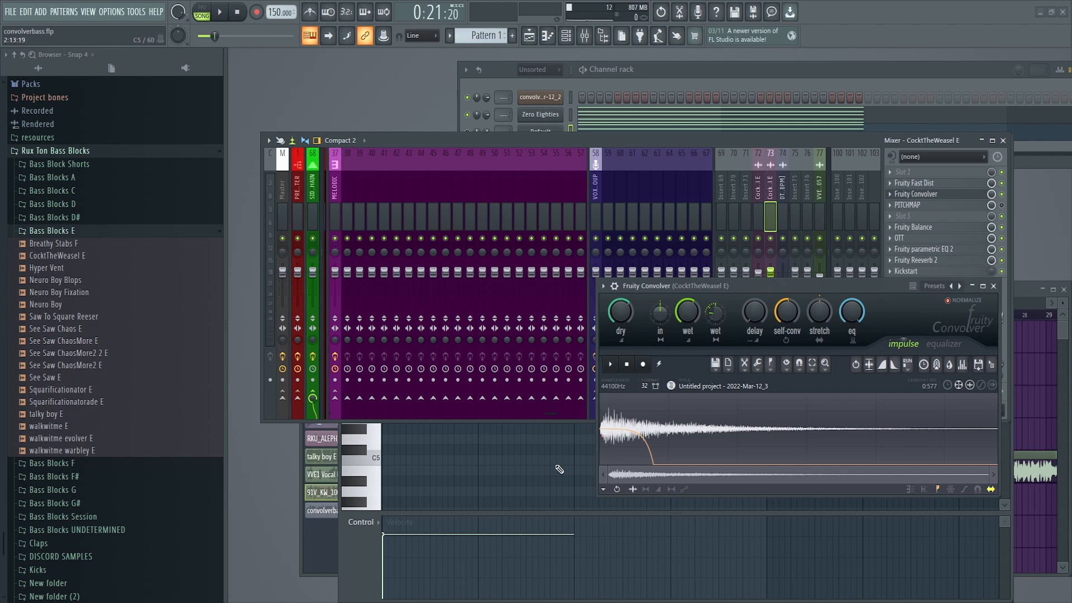
# Try stamping a Minor 9th chord beside the existing notes in the Default channel's piano roll.
pyautogui.click(529, 475)
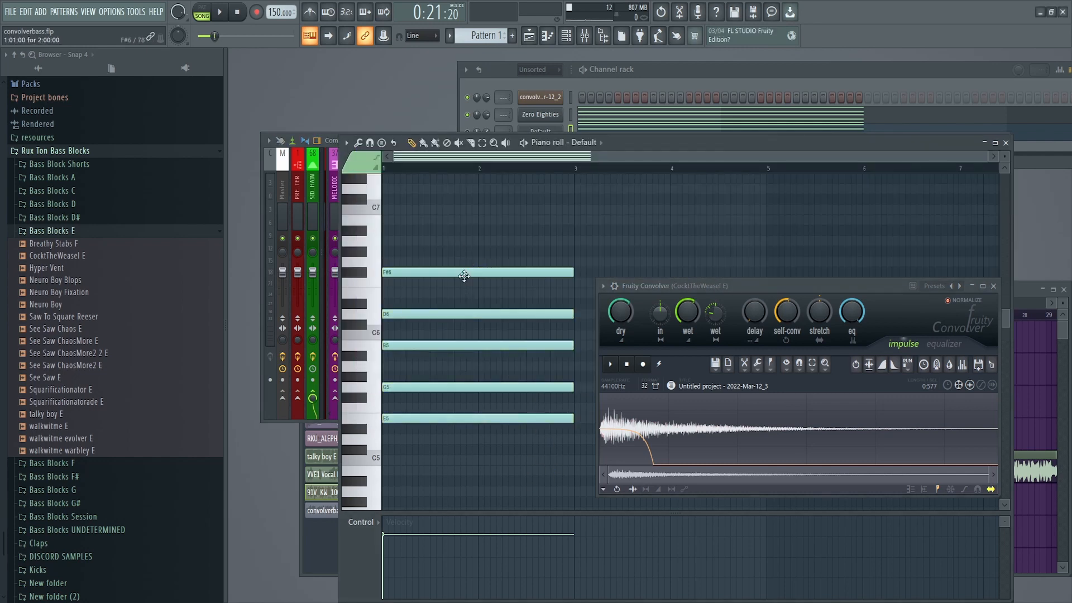
pyautogui.click(548, 70)
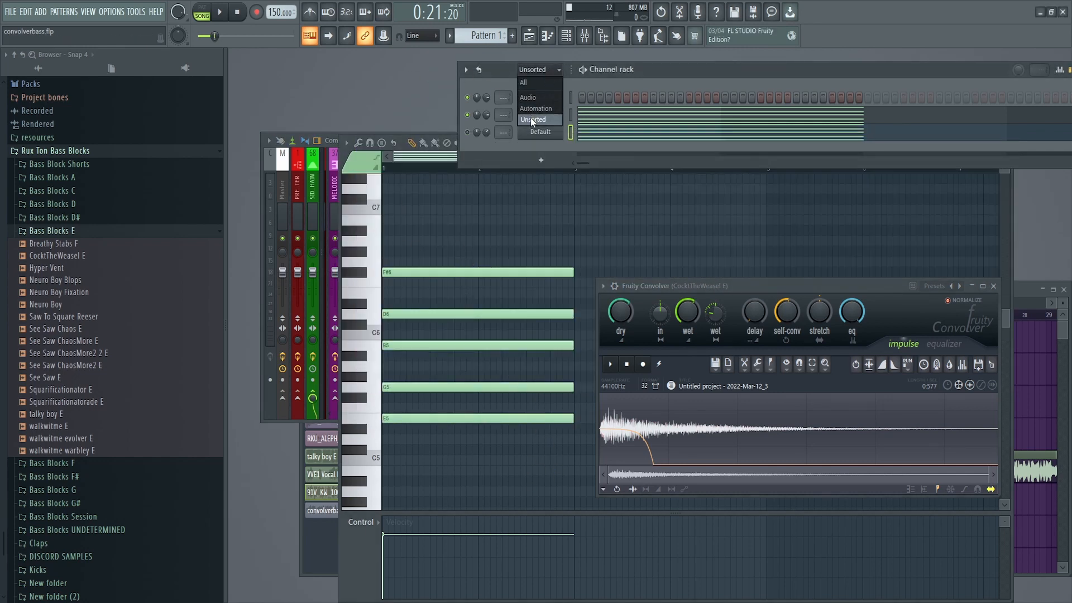
pyautogui.click(383, 143)
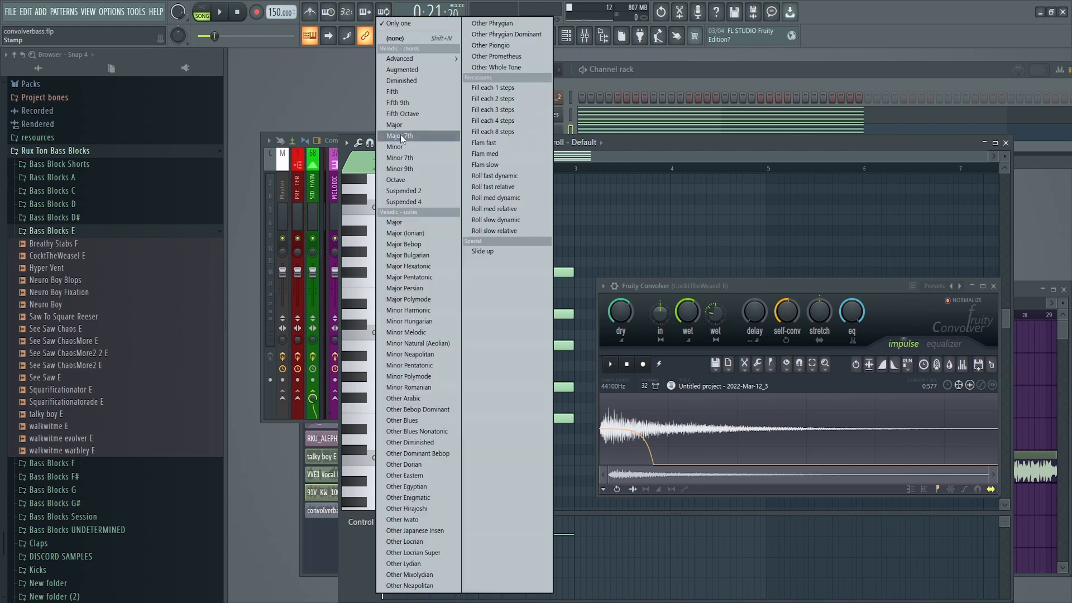
pyautogui.click(413, 170)
pyautogui.moveTo(581, 233); pyautogui.dragTo(583, 422)
pyautogui.rightClick(583, 422)
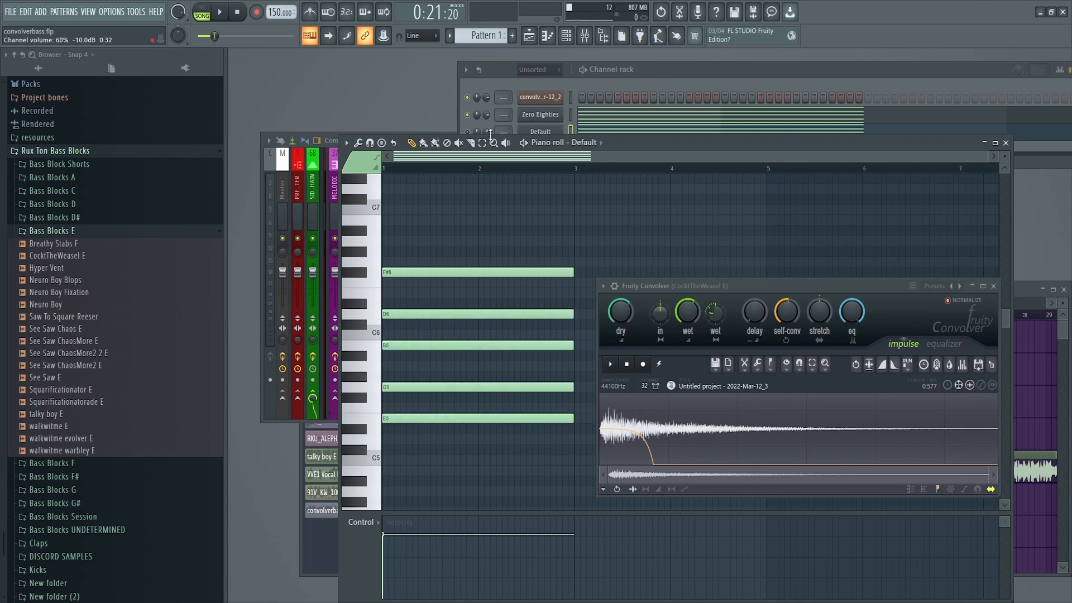
# Switch playback to pattern mode and audition Pattern 1.
pyautogui.press('l')
pyautogui.press('space')
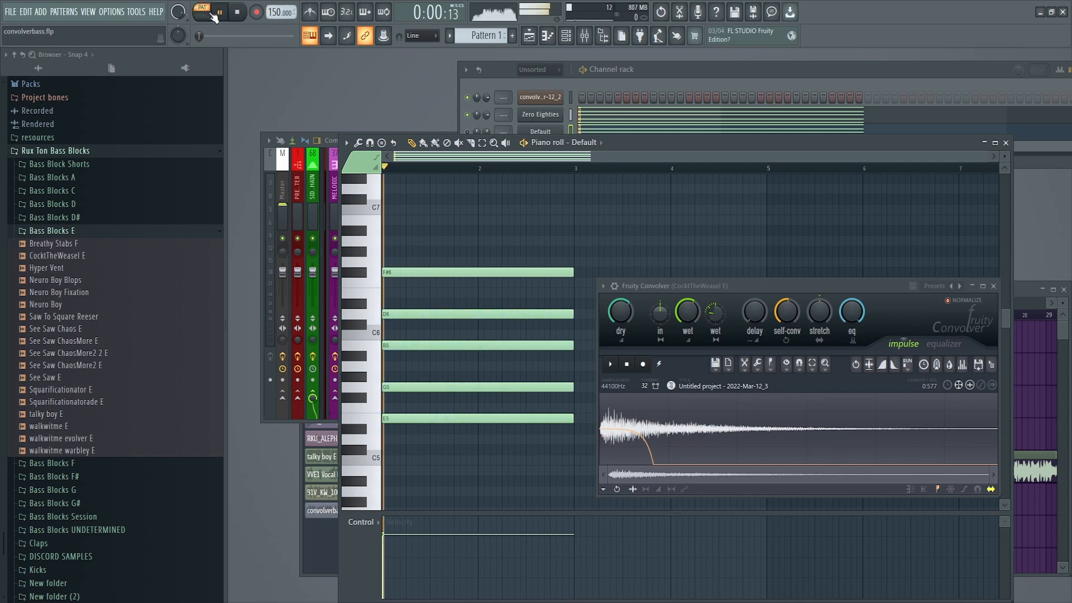
pyautogui.press('space')
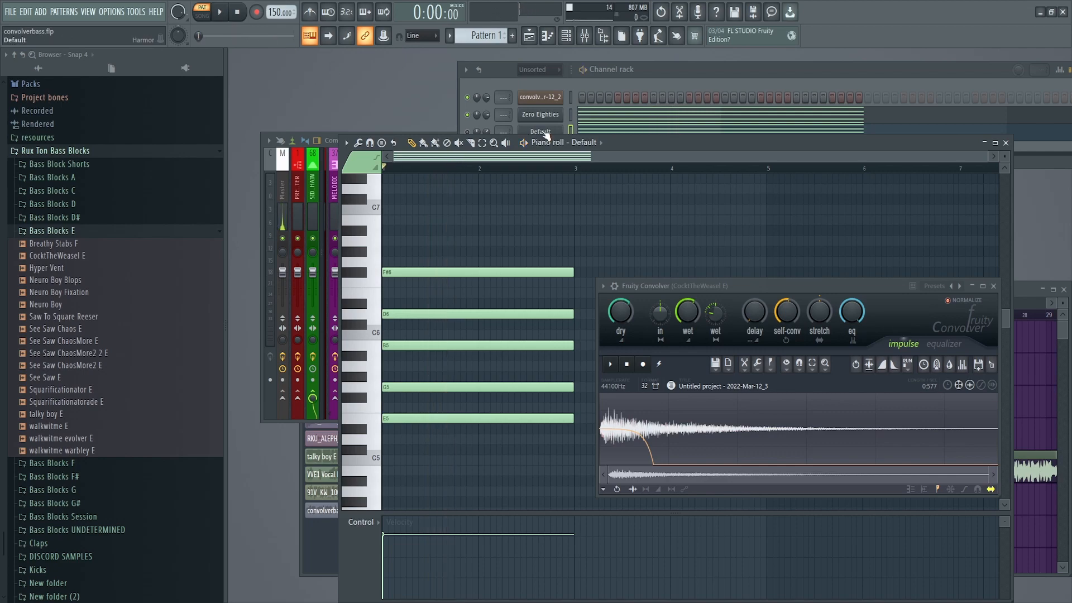
# Mute the Zero Eighties channel, enable the Default channel and open its Harmor synth.
pyautogui.click(539, 131)
pyautogui.click(467, 115)
pyautogui.click(467, 131)
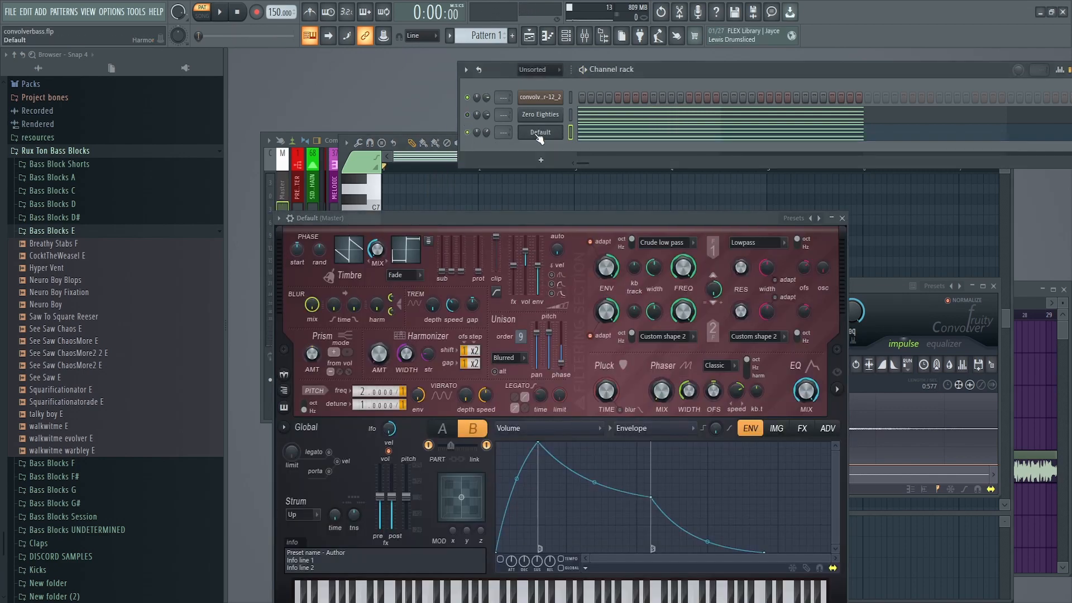
pyautogui.click(599, 132)
pyautogui.click(599, 132)
pyautogui.moveTo(532, 217); pyautogui.dragTo(870, 368)
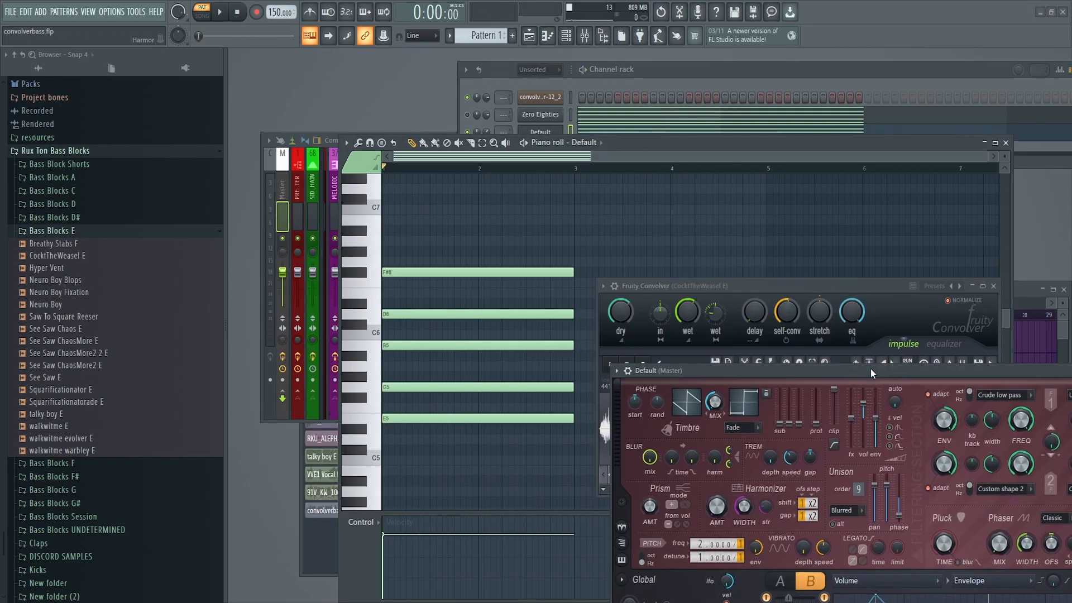
# Audition the Default Harmor sound with pattern playback and several test notes, and close its window.
pyautogui.press('space')
pyautogui.moveTo(764, 369); pyautogui.dragTo(484, 128)
pyautogui.press('z')
pyautogui.press('d')
pyautogui.press('b')
pyautogui.press('w')
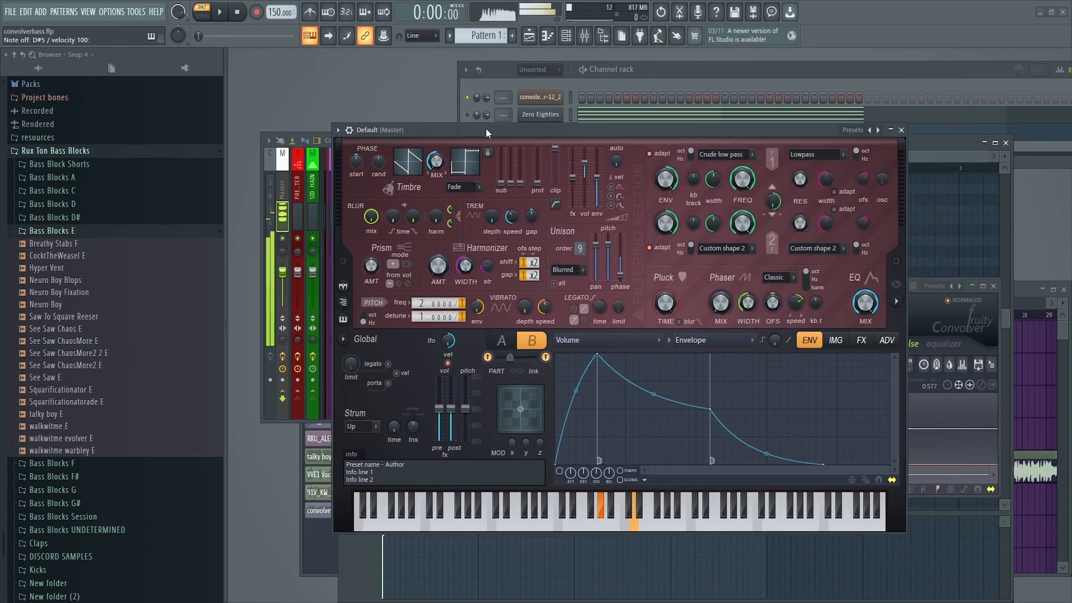
pyautogui.press('x')
pyautogui.press('b')
pyautogui.press('q')
pyautogui.press('z')
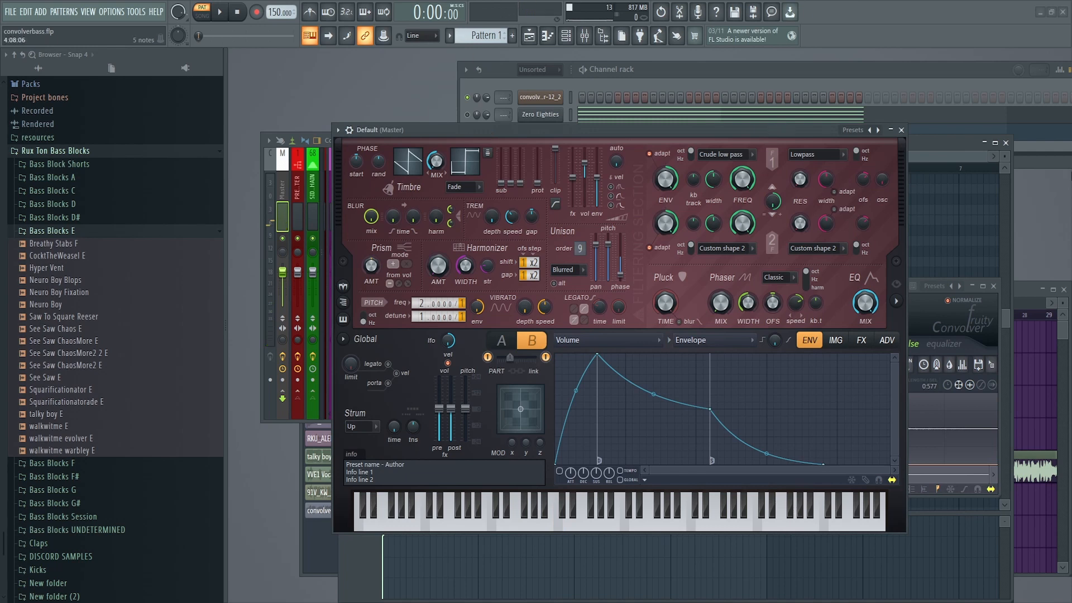
pyautogui.click(902, 130)
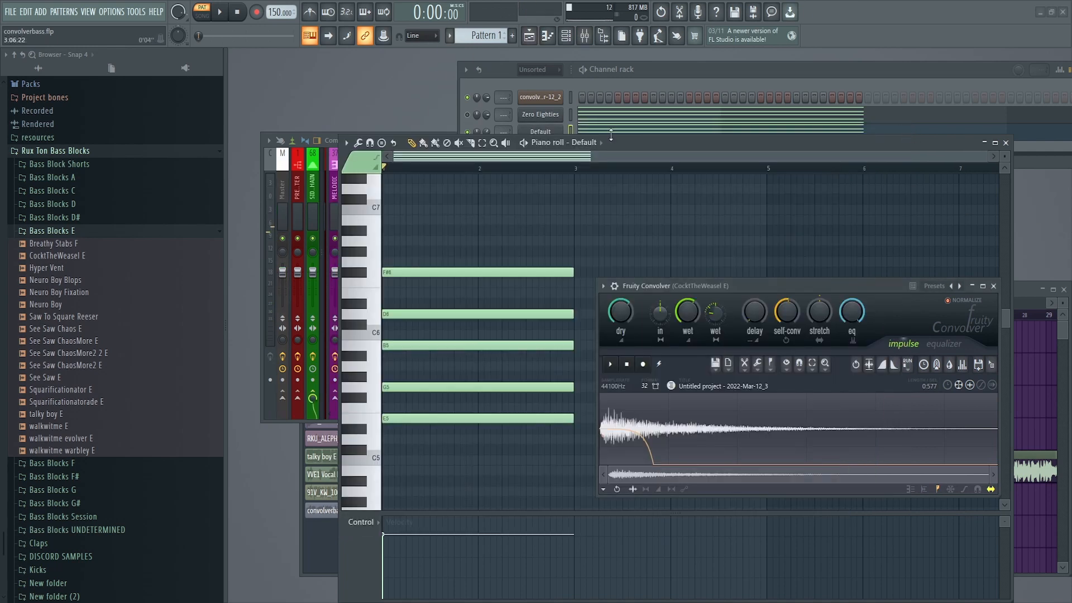
# Create Pattern 2 and select the unused mixer track Insert 85, with the Fruity Convolver window moved aside.
pyautogui.click(516, 39)
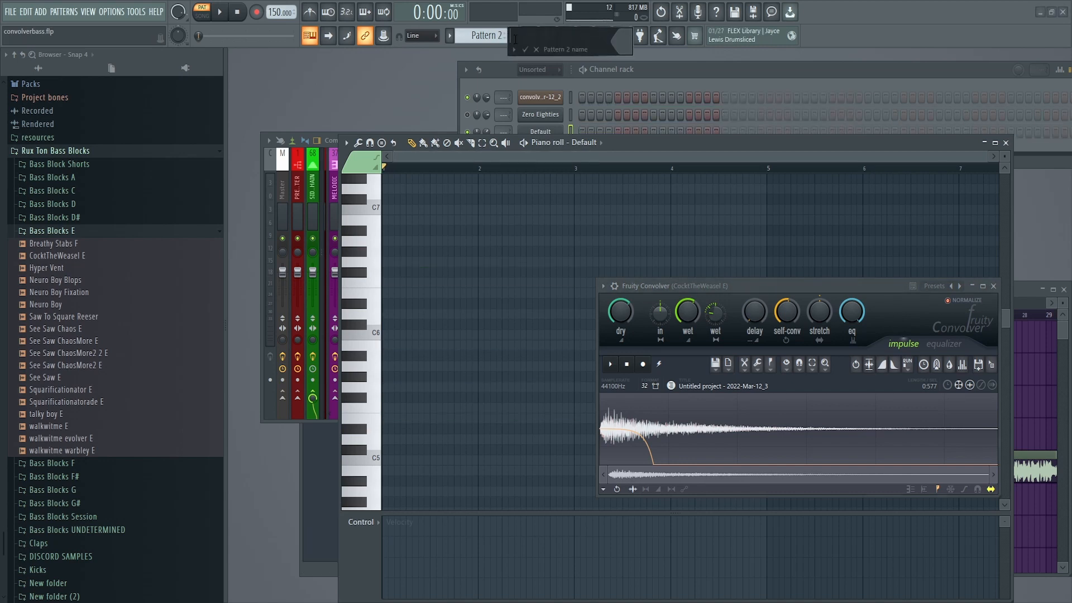
pyautogui.moveTo(859, 288); pyautogui.dragTo(915, 154)
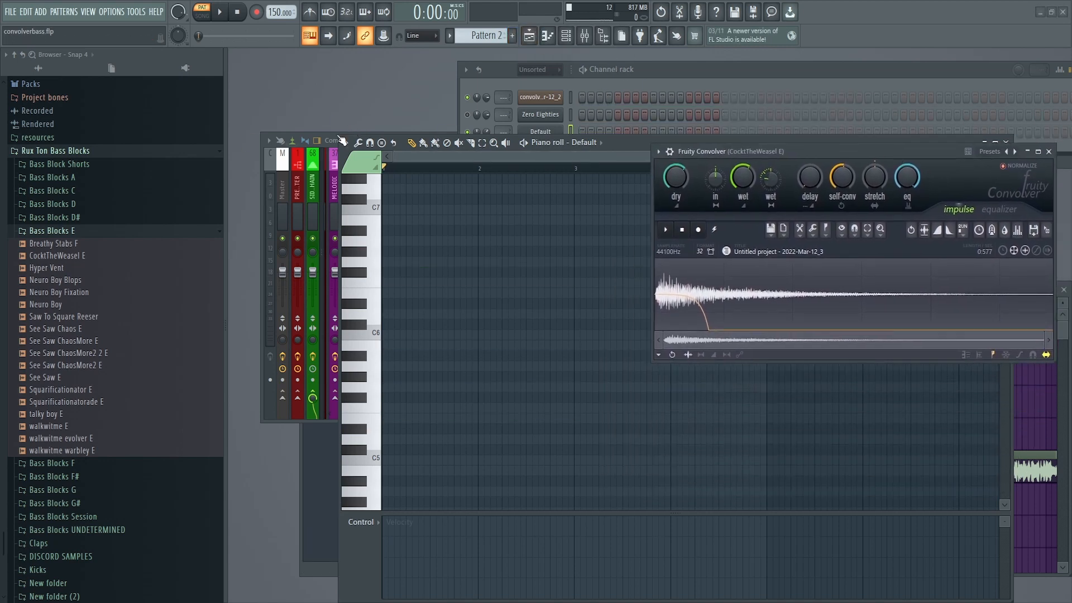
pyautogui.click(322, 131)
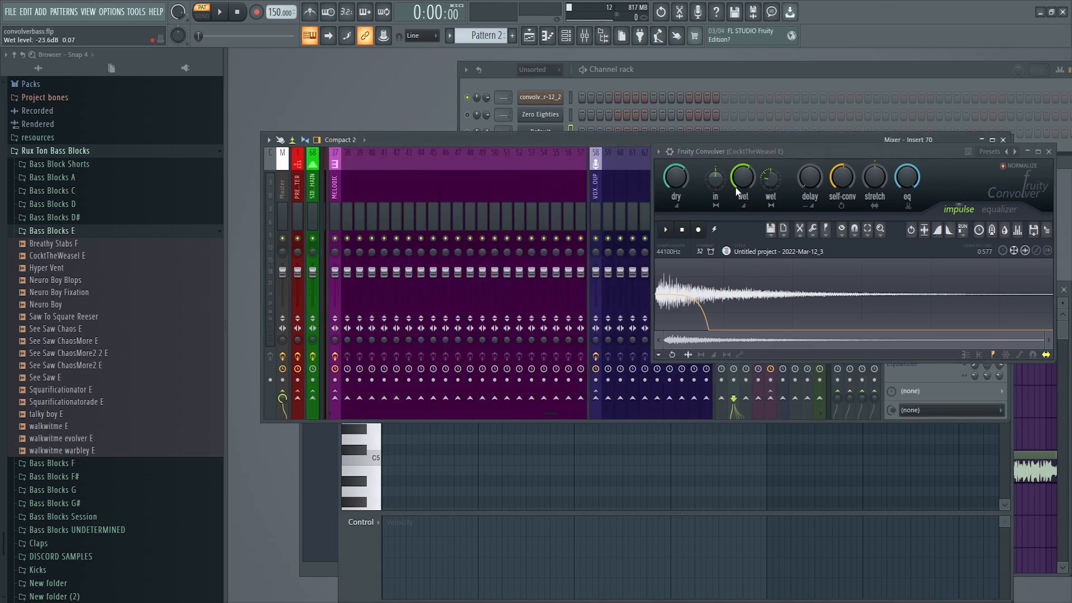
pyautogui.scroll(-8, 454, 181)
pyautogui.moveTo(455, 181)
pyautogui.mouseDown()
pyautogui.moveTo(416, 188)
pyautogui.moveTo(464, 189)
pyautogui.mouseUp()
pyautogui.click(637, 71)
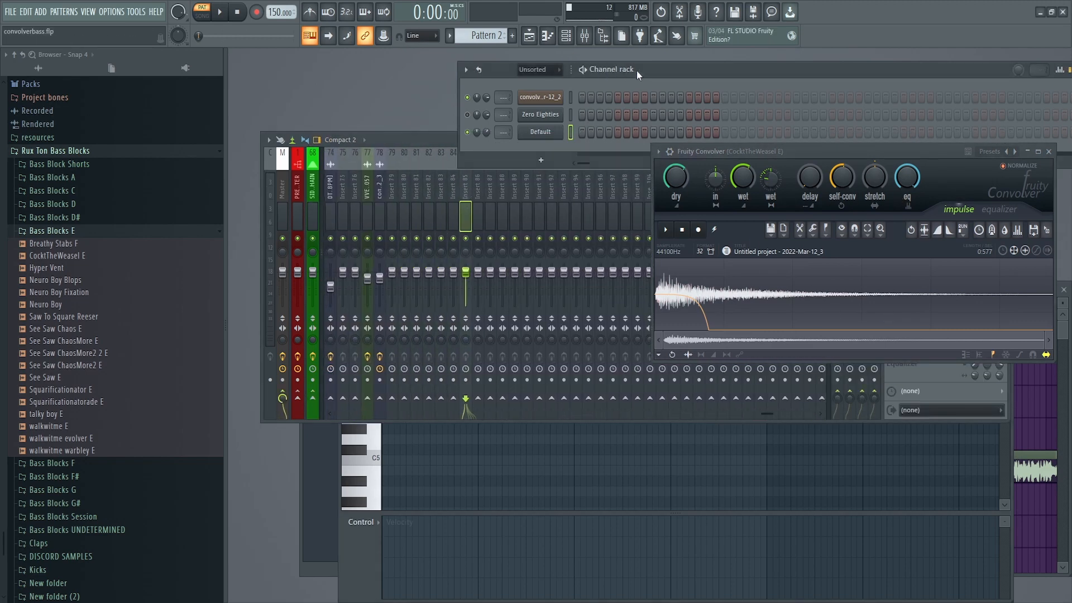
pyautogui.click(467, 186)
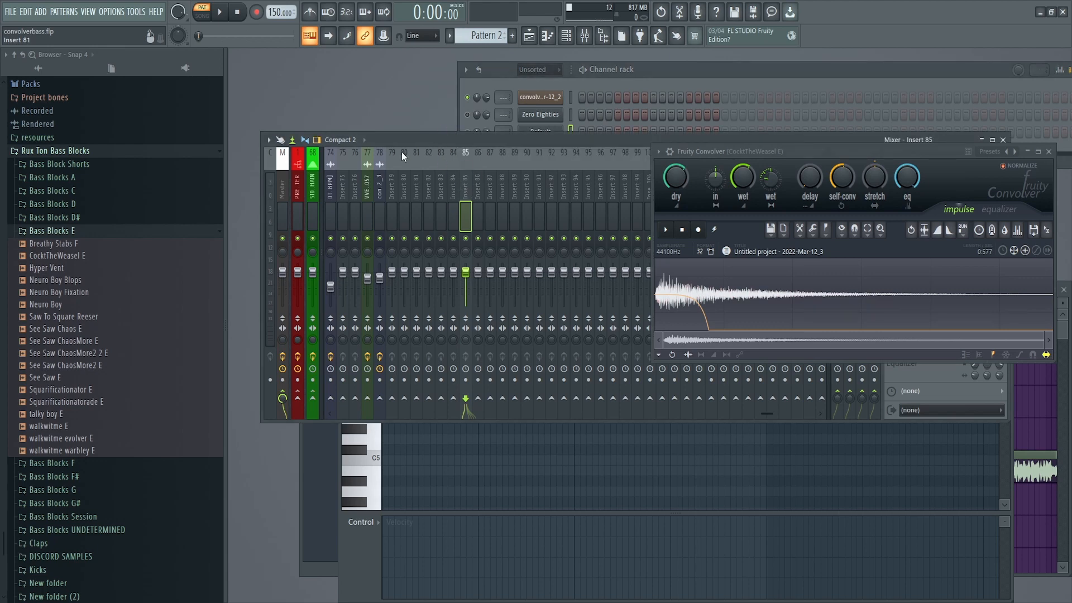
# Insert a new Harmor instrument into the channel rack from the Default channel.
pyautogui.click(508, 71)
pyautogui.click(545, 132)
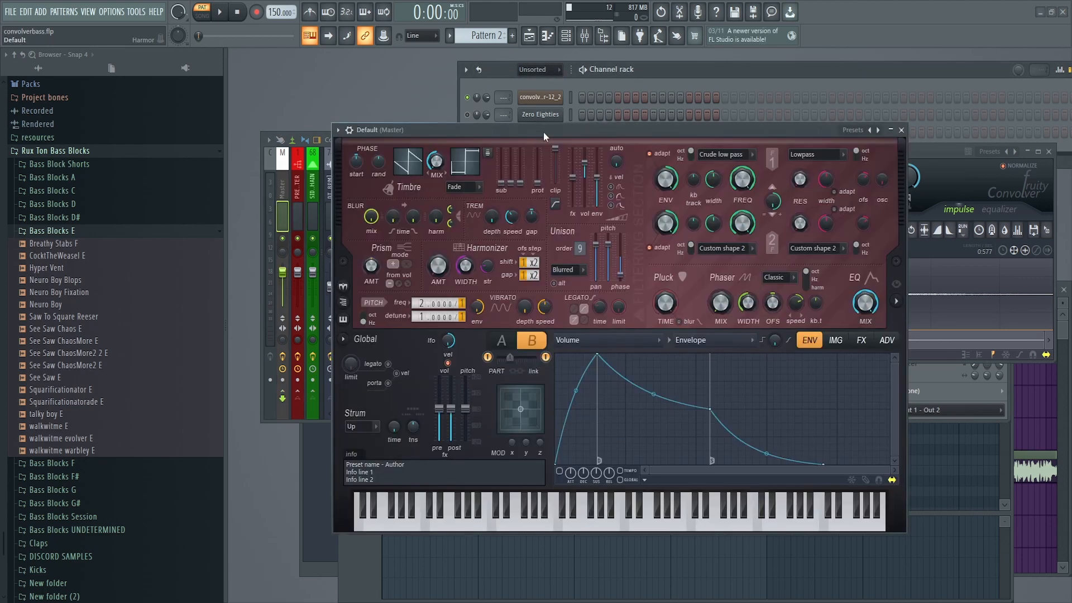
pyautogui.moveTo(555, 145); pyautogui.dragTo(511, 222)
pyautogui.rightClick(553, 132)
pyautogui.rightClick(542, 137)
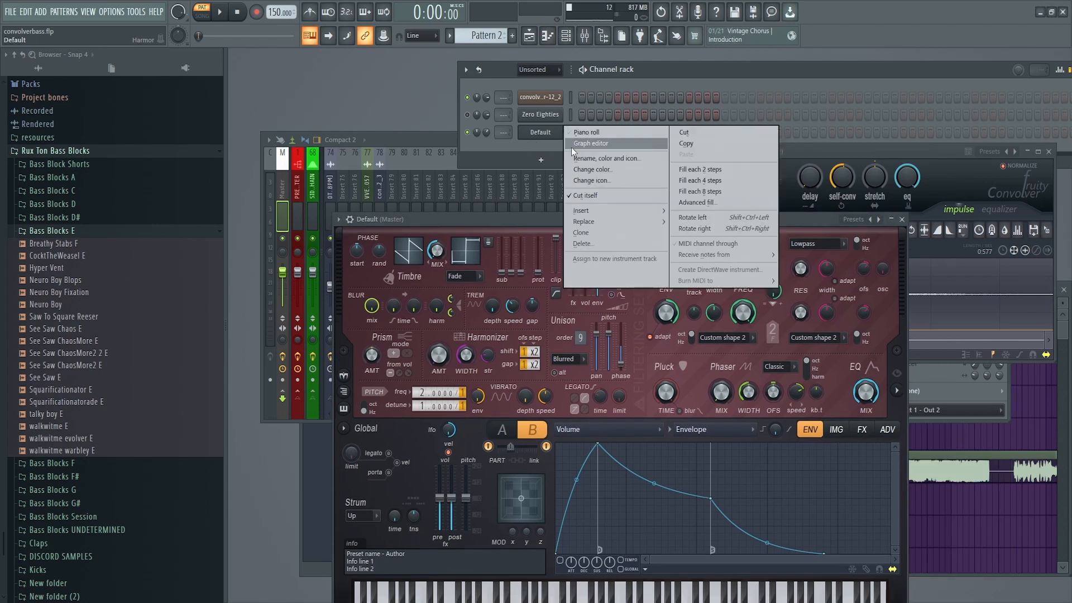
pyautogui.moveTo(579, 213)
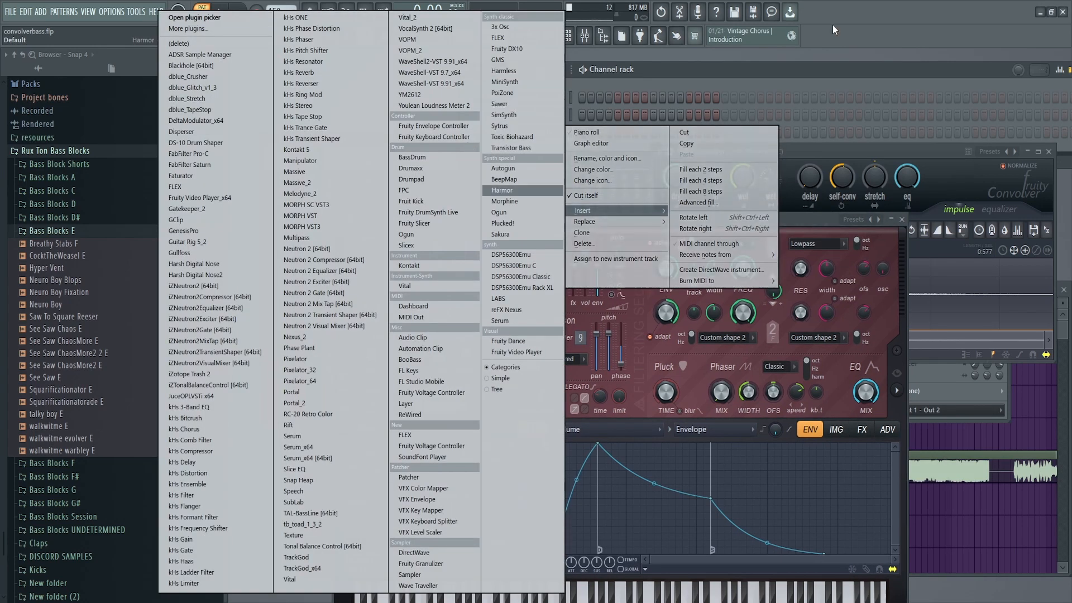
pyautogui.click(503, 190)
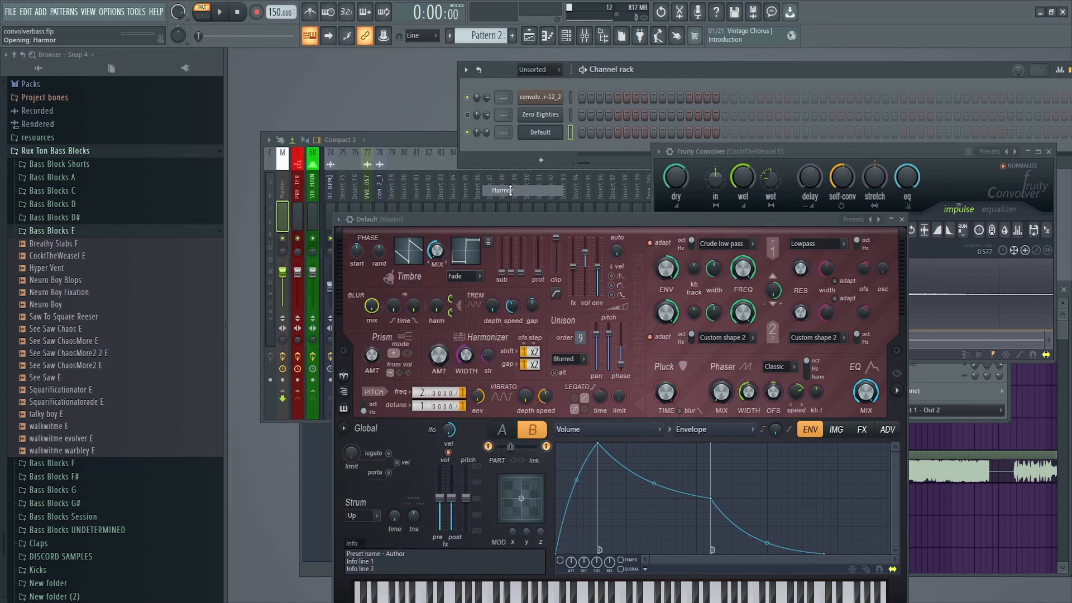
# Load the Default preset in the new Harmor and audition it with a few test notes.
pyautogui.click(565, 91)
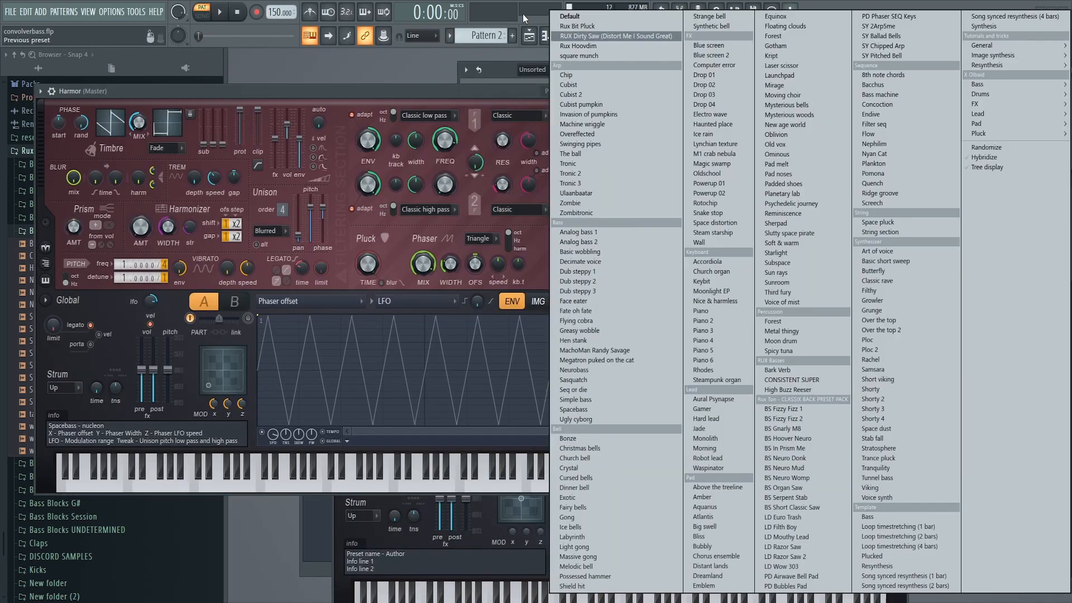
pyautogui.click(573, 19)
pyautogui.moveTo(445, 97); pyautogui.dragTo(754, 146)
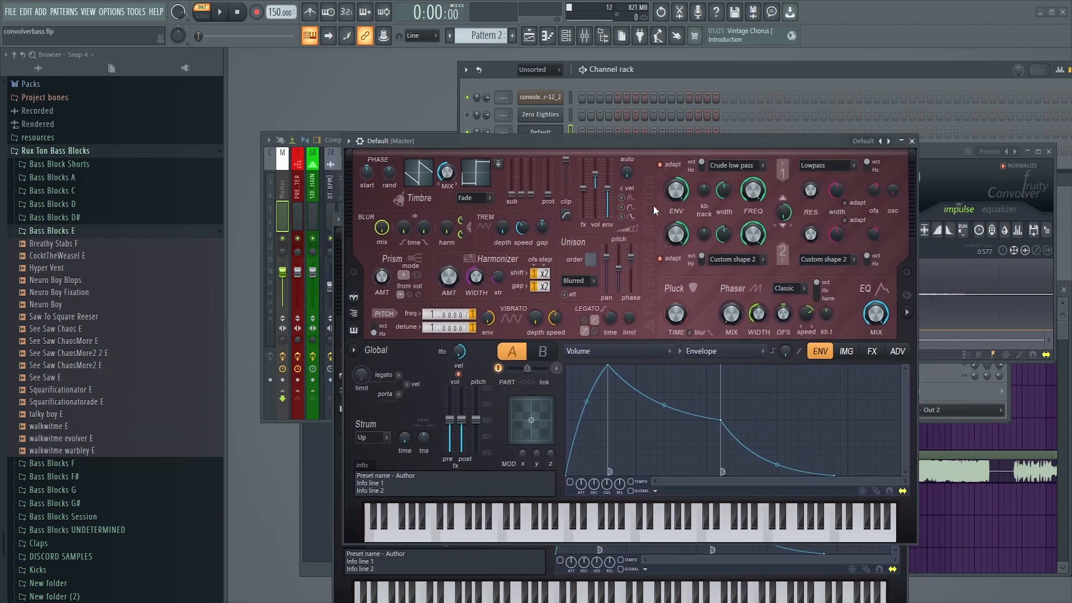
pyautogui.press('n')
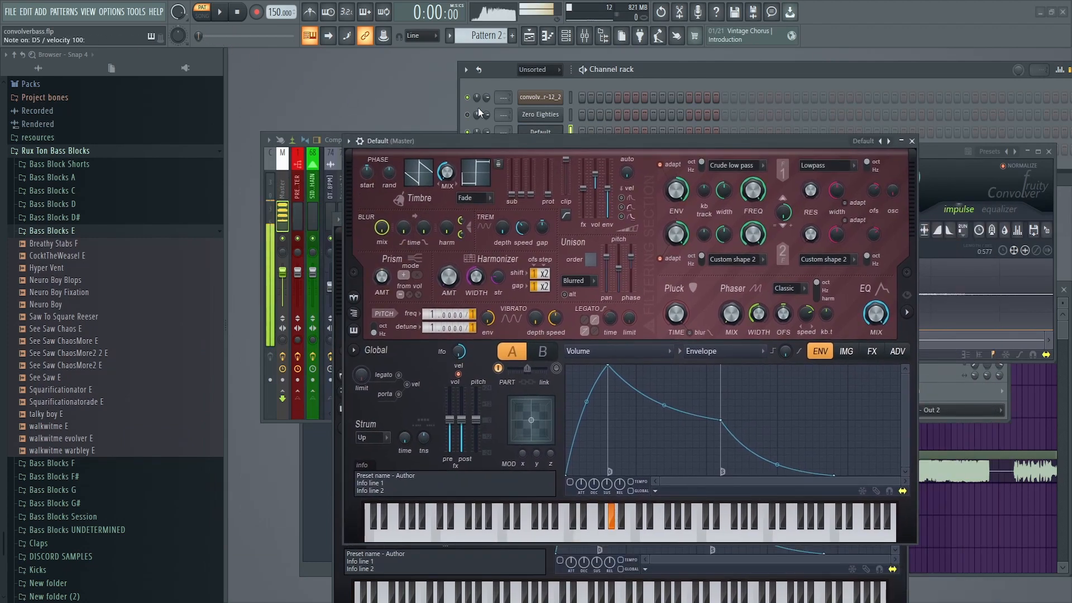
pyautogui.press('v')
pyautogui.press('x')
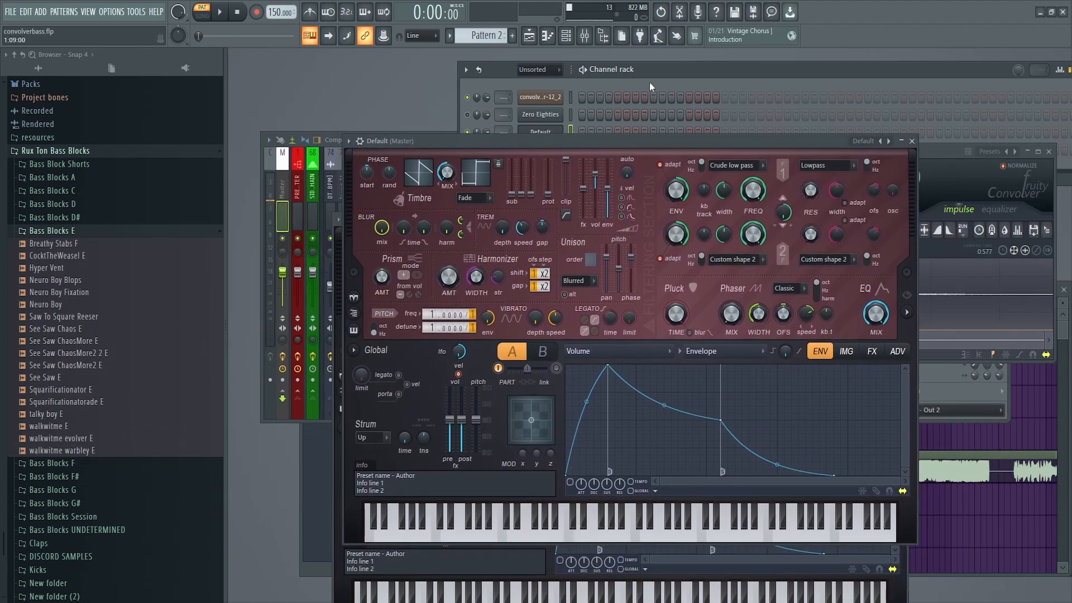
# Set part A's unison order to 9 and try out the Harmonizer amount while playing a few test notes.
pyautogui.moveTo(591, 259); pyautogui.dragTo(619, 256)
pyautogui.press('x')
pyautogui.press('h')
pyautogui.press('v')
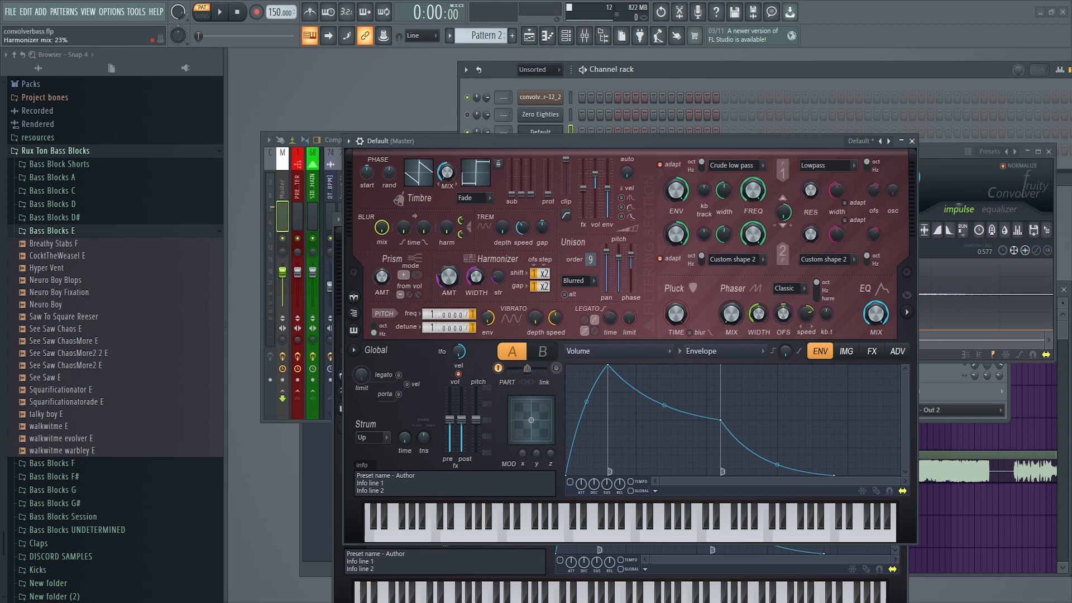
pyautogui.moveTo(455, 288); pyautogui.dragTo(454, 275)
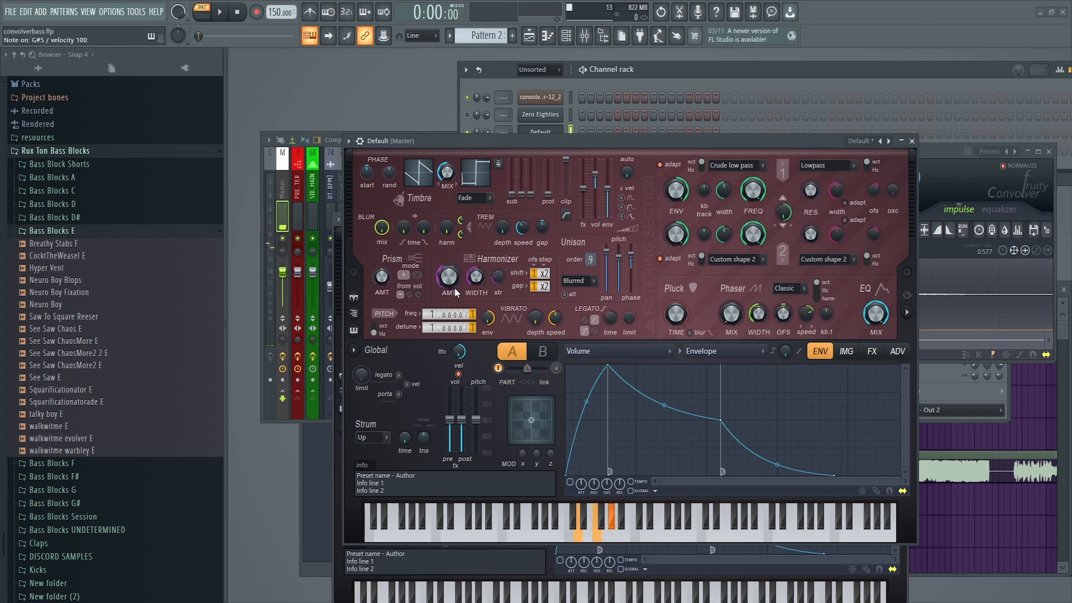
# Enable Harmor's part B with pitch frequency divisor 2 and unison order 9, and shift the part mix toward A.
pyautogui.click(556, 369)
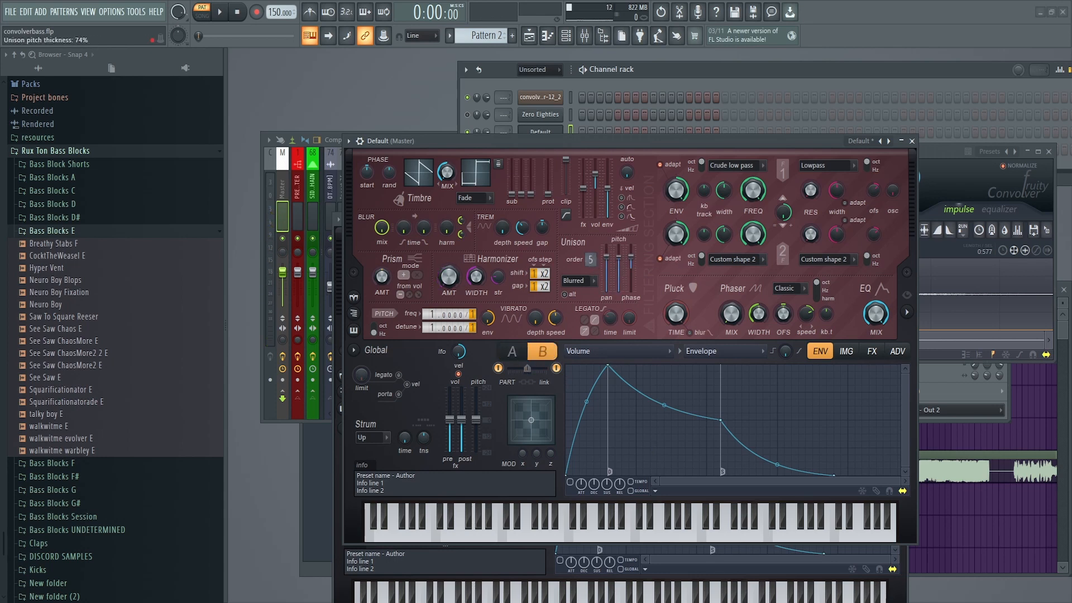
pyautogui.moveTo(471, 314); pyautogui.dragTo(471, 307)
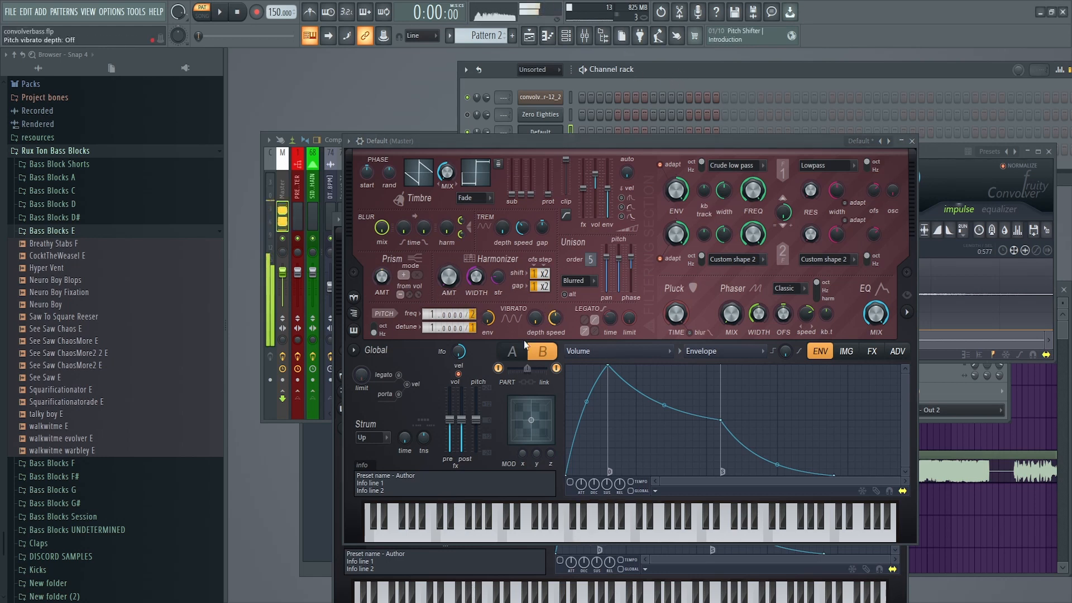
pyautogui.moveTo(535, 369); pyautogui.dragTo(513, 368)
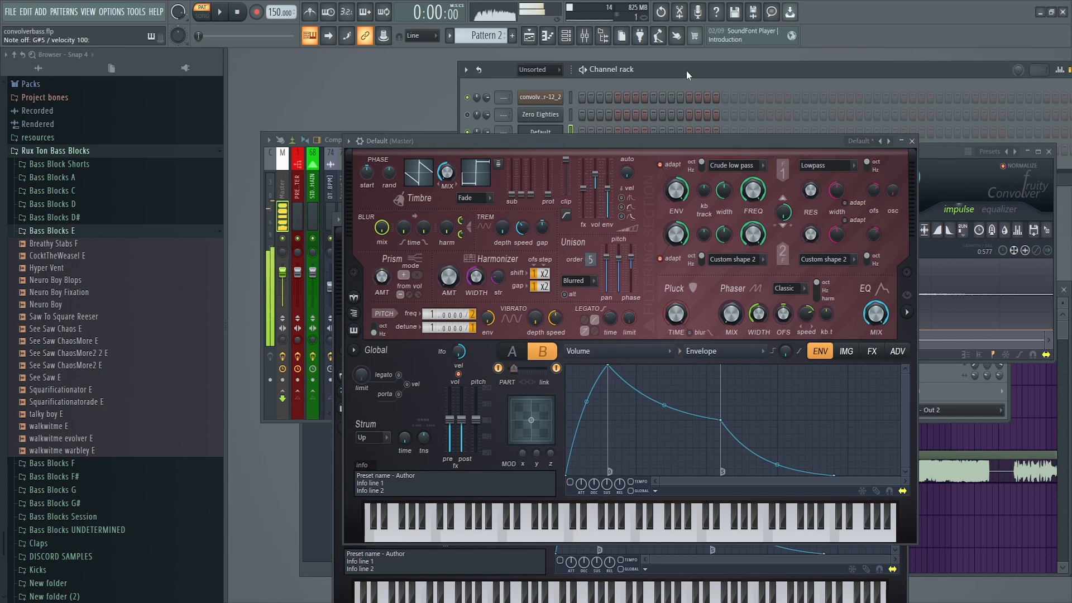
pyautogui.moveTo(590, 260); pyautogui.dragTo(590, 249)
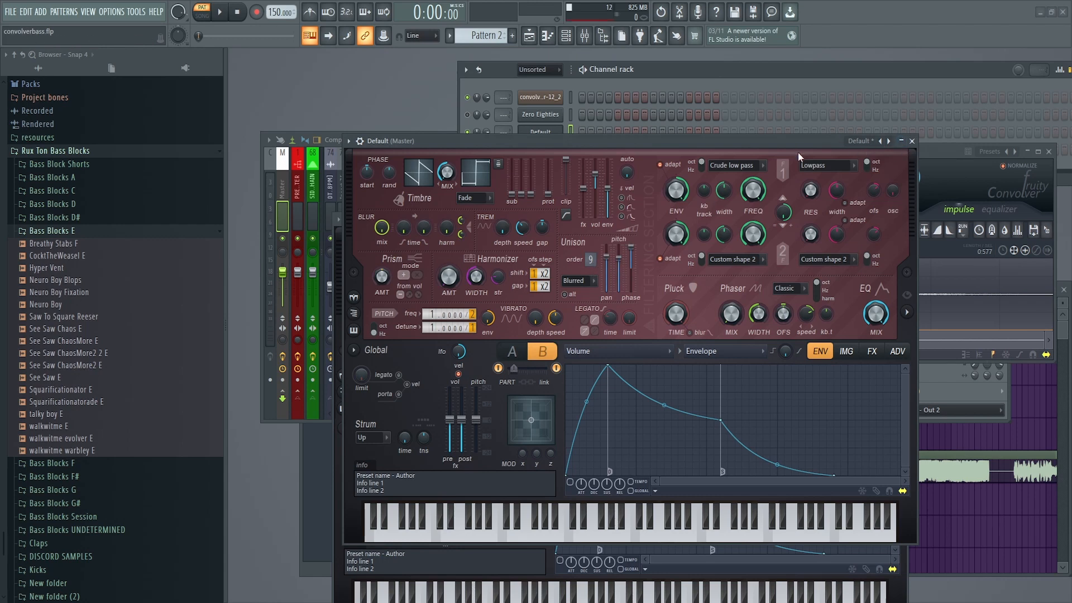
# Mute the older Default channel and open the piano roll of the newer Default channel.
pyautogui.moveTo(642, 134); pyautogui.dragTo(639, 237)
pyautogui.click(536, 69)
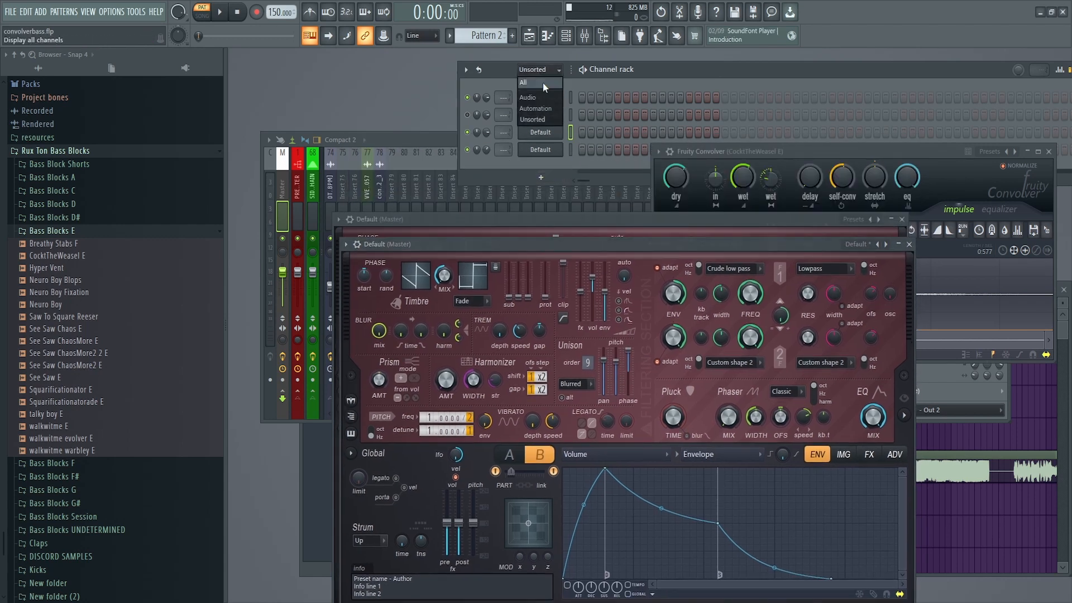
pyautogui.click(497, 76)
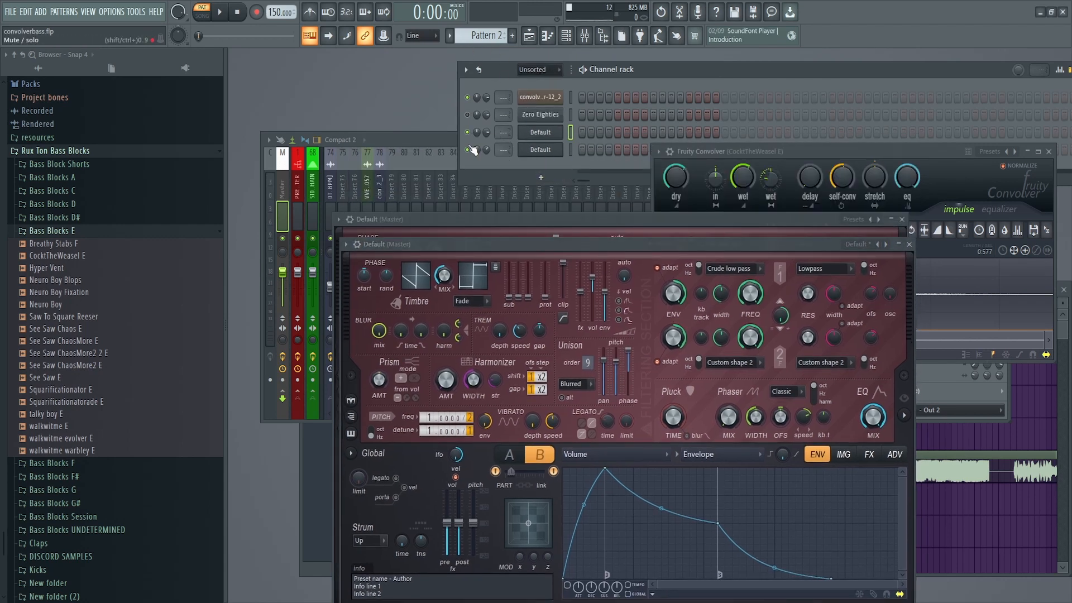
pyautogui.click(467, 133)
pyautogui.rightClick(557, 155)
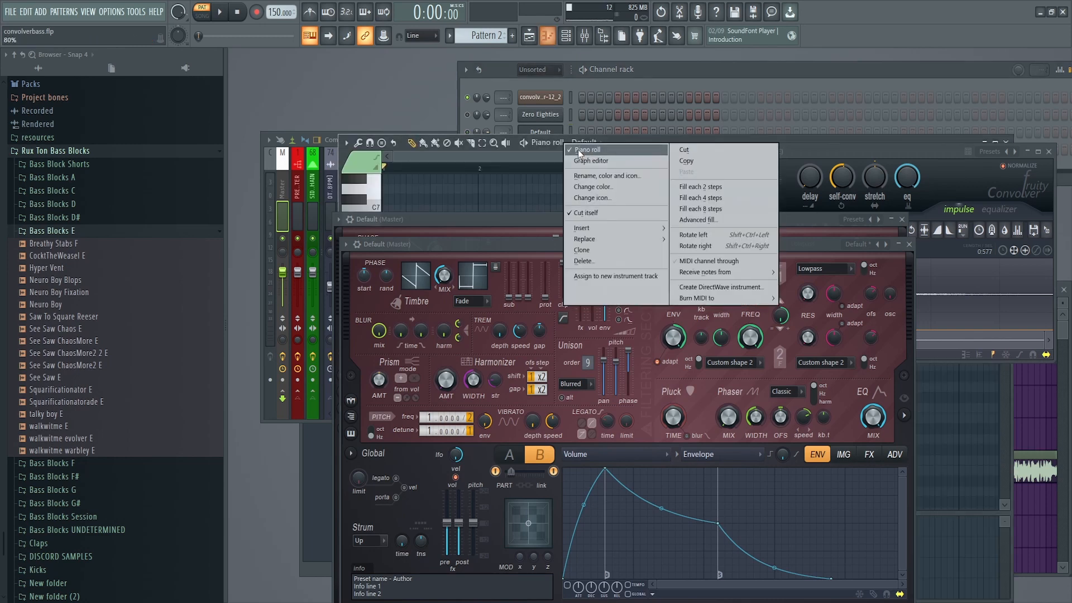
# Close both Harmor windows and the Fruity Convolver window to clear the view of the piano roll.
pyautogui.click(910, 245)
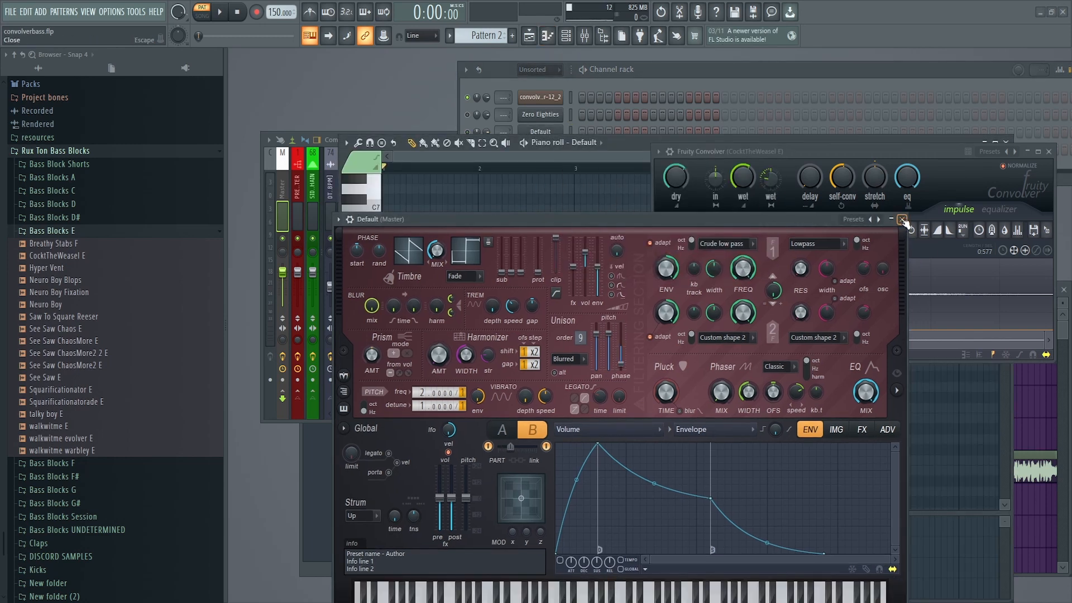
pyautogui.click(901, 219)
pyautogui.click(1048, 152)
pyautogui.click(467, 469)
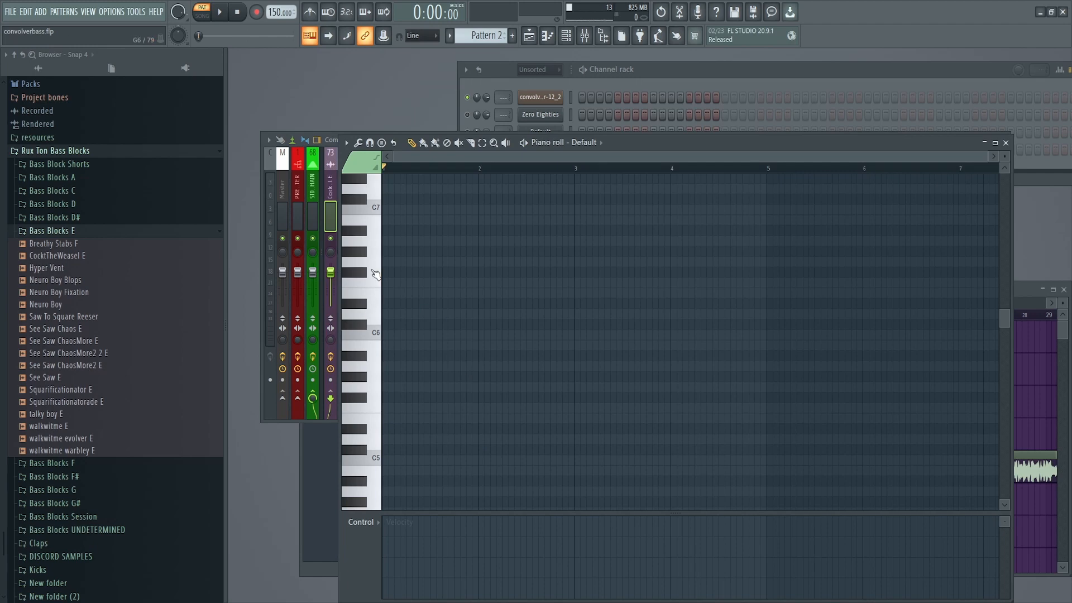
# Stamp a two-bar Minor 9th chord rooted on A#4 at the start of the pattern and play it back.
pyautogui.scroll(-3, 434, 322)
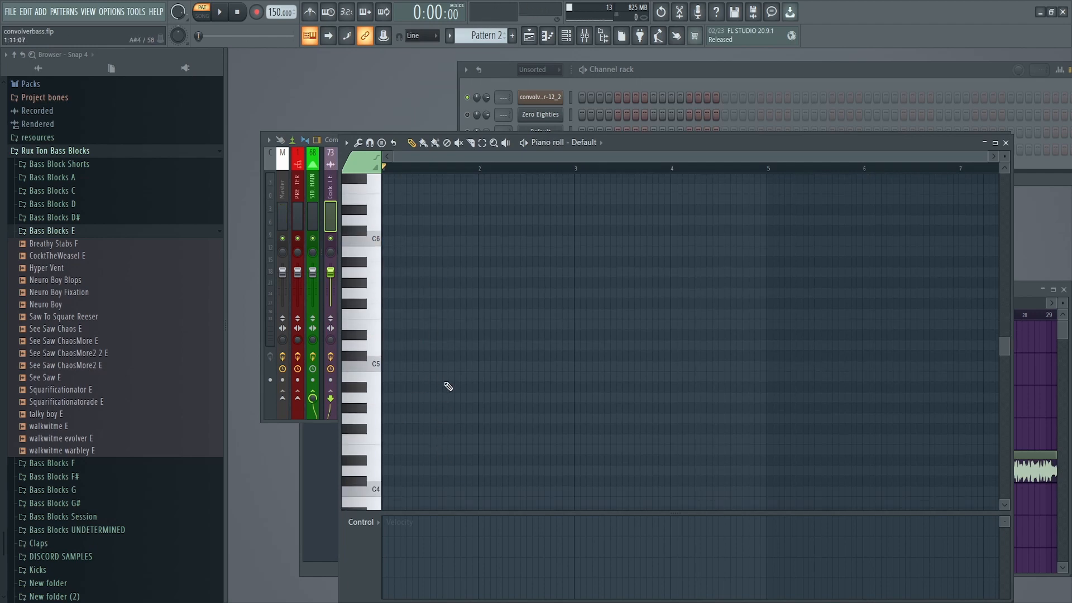
pyautogui.click(381, 142)
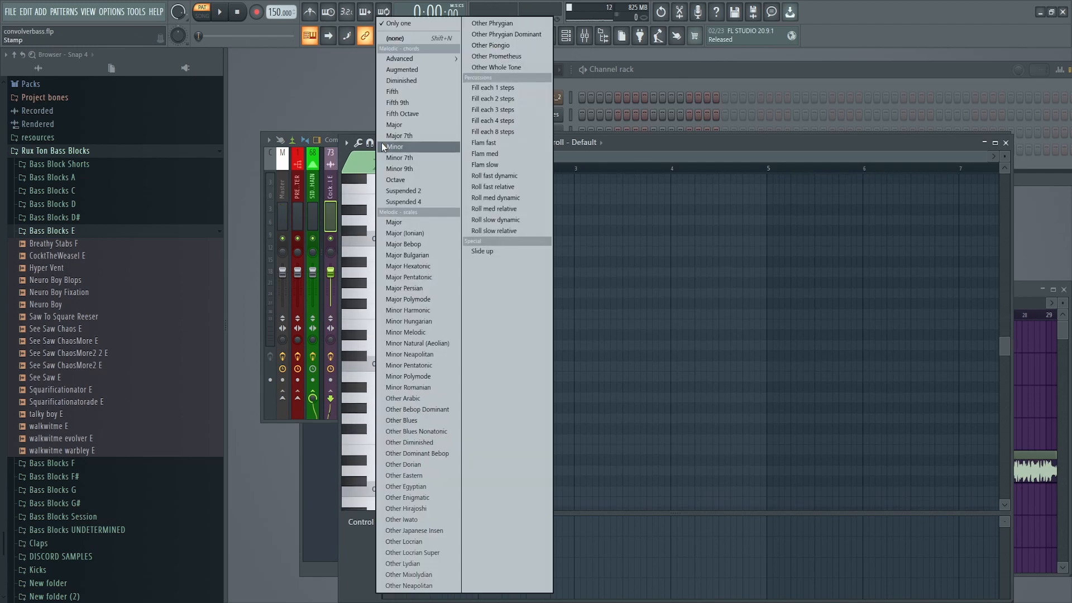
pyautogui.click(424, 169)
pyautogui.moveTo(396, 389); pyautogui.dragTo(366, 389)
pyautogui.press('space')
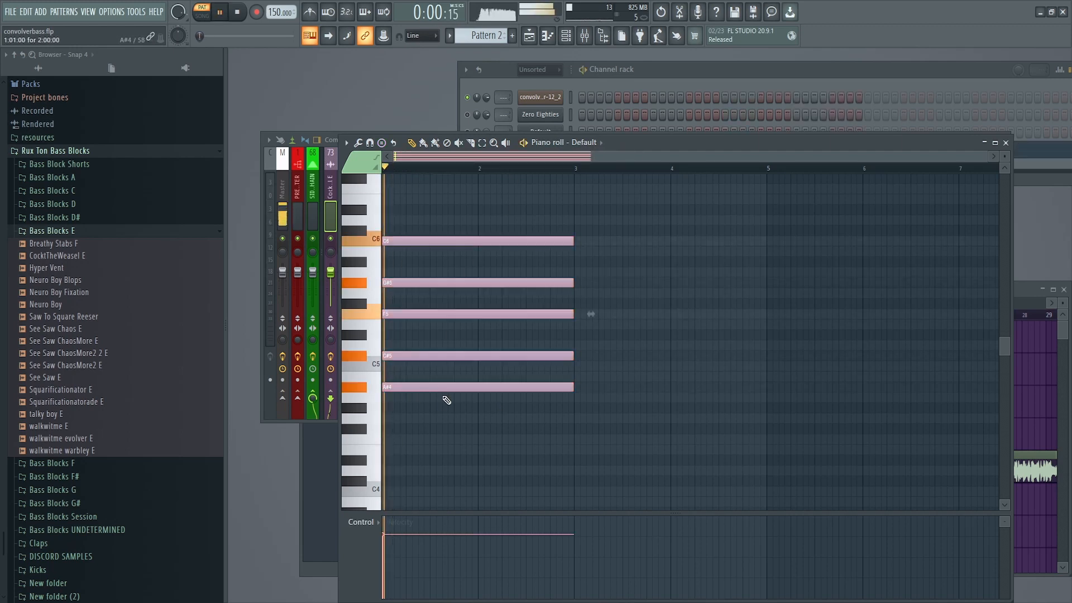
pyautogui.press('space')
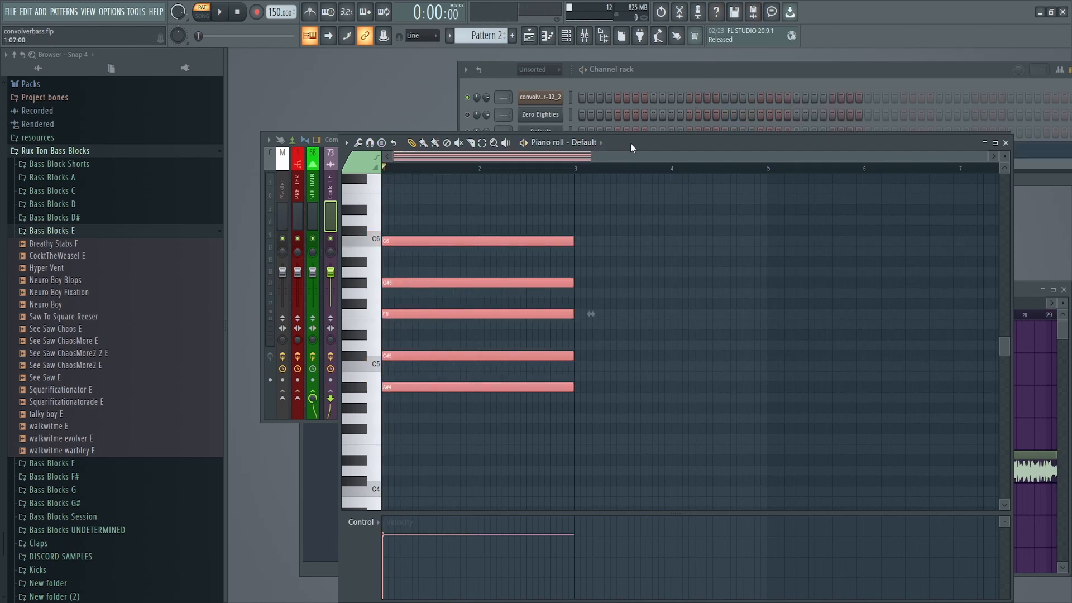
# Move the piano roll window down and check the Master track's effect slots in the mixer.
pyautogui.moveTo(631, 143); pyautogui.dragTo(631, 160)
pyautogui.scroll(2, 407, 354)
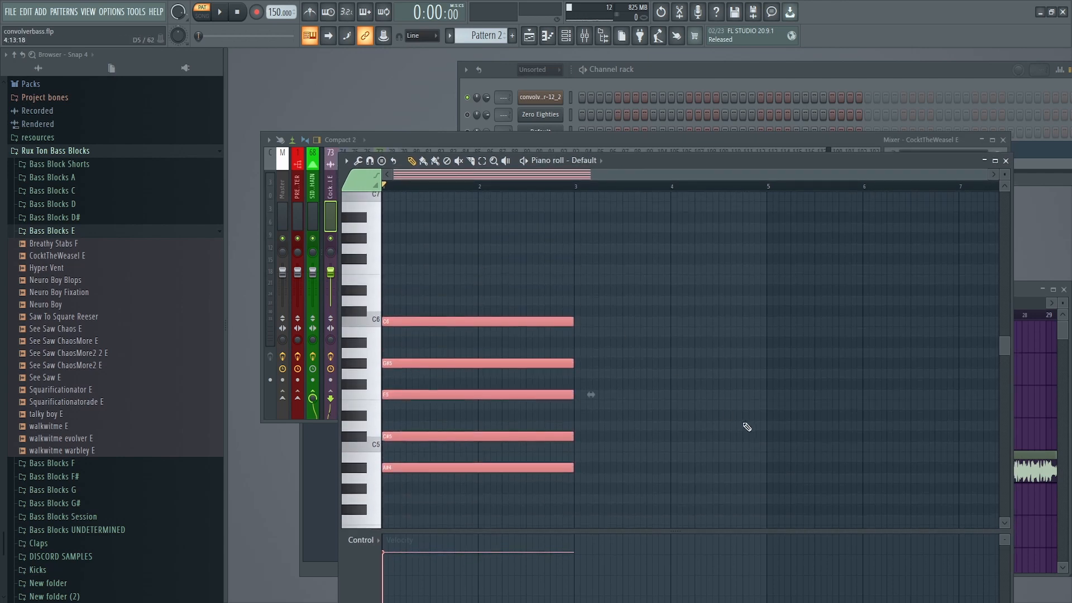
pyautogui.scroll(-2, 458, 282)
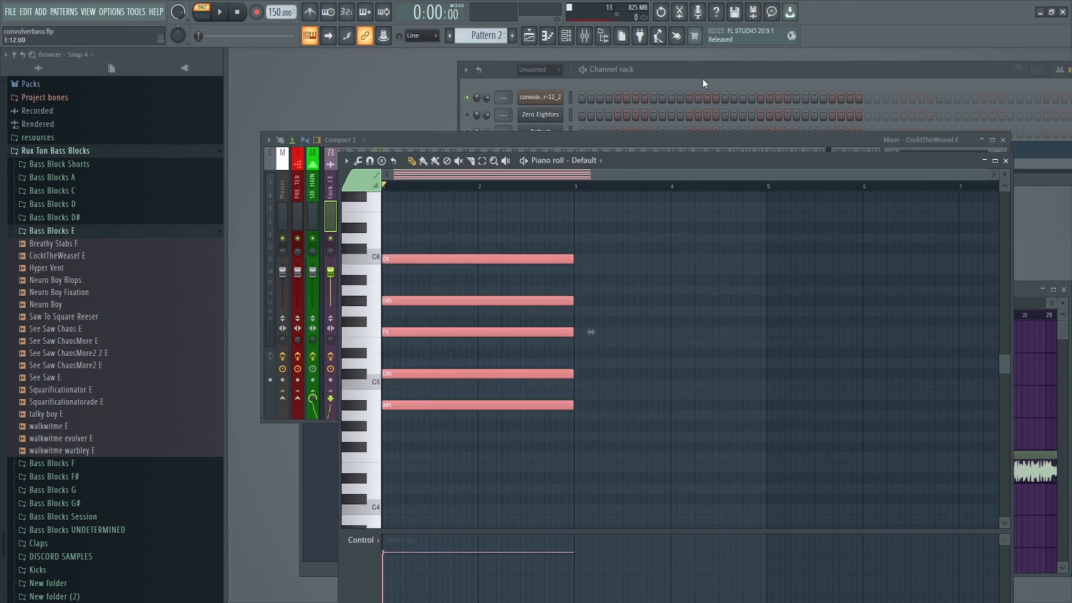
pyautogui.moveTo(682, 76); pyautogui.dragTo(680, 76)
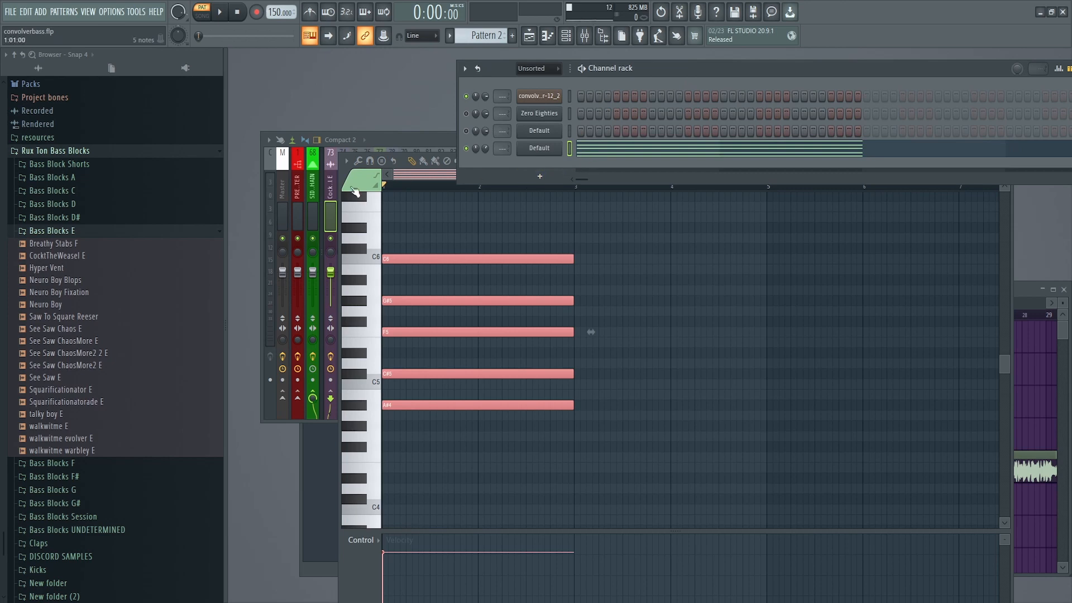
pyautogui.click(286, 191)
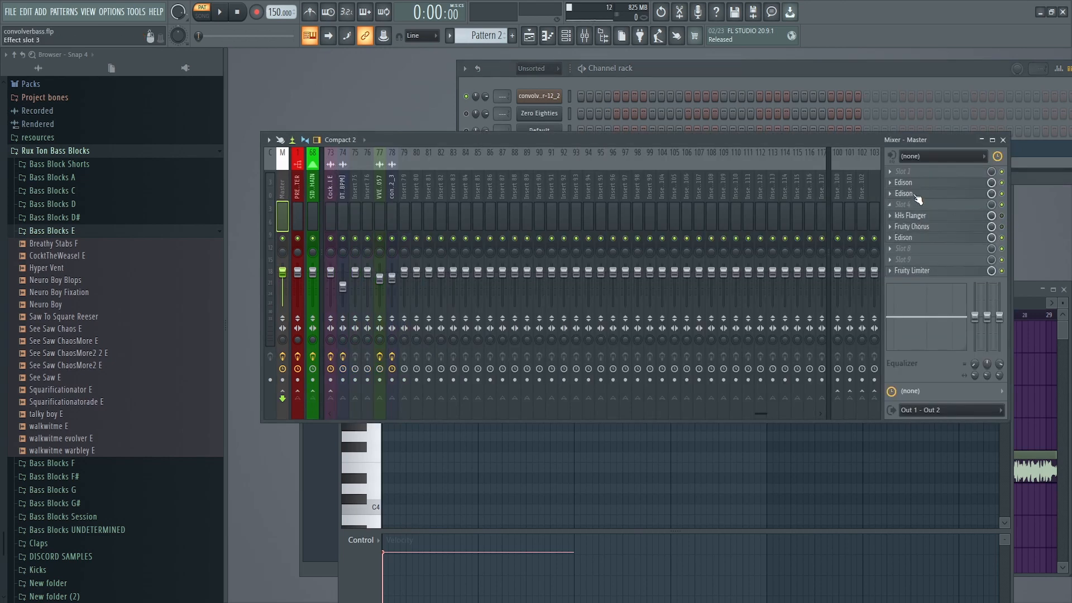
pyautogui.click(895, 172)
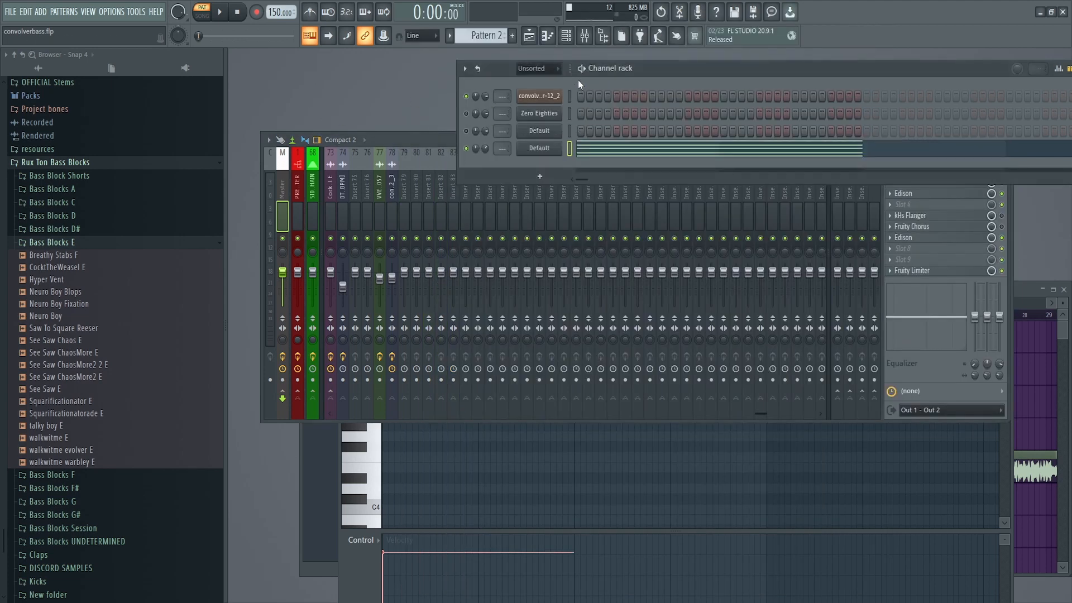
# Select mixer track Insert 89 and route the newer Default channel to it.
pyautogui.click(525, 187)
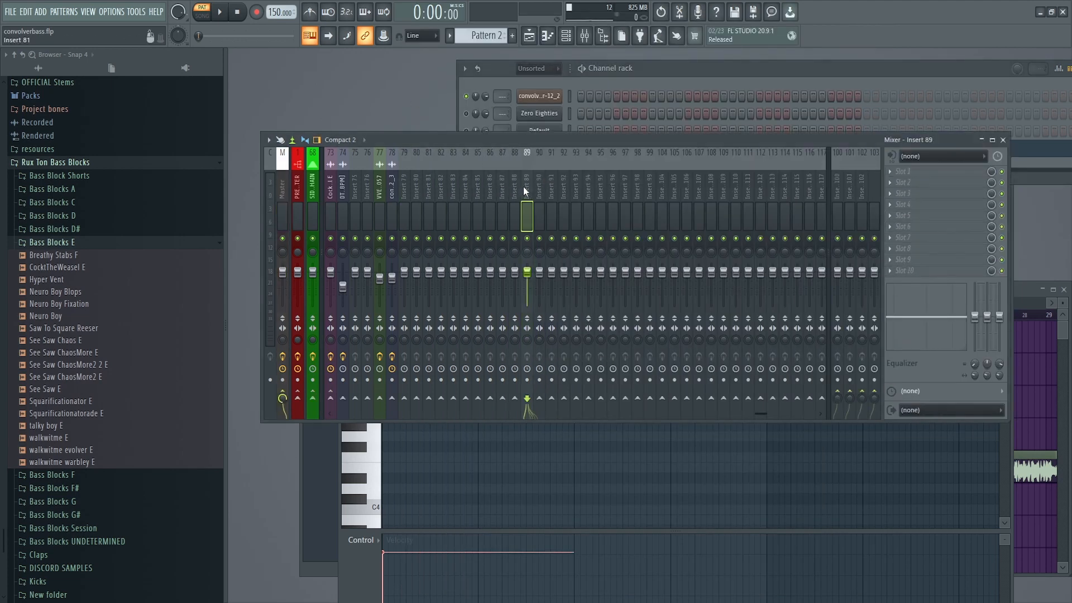
pyautogui.click(281, 140)
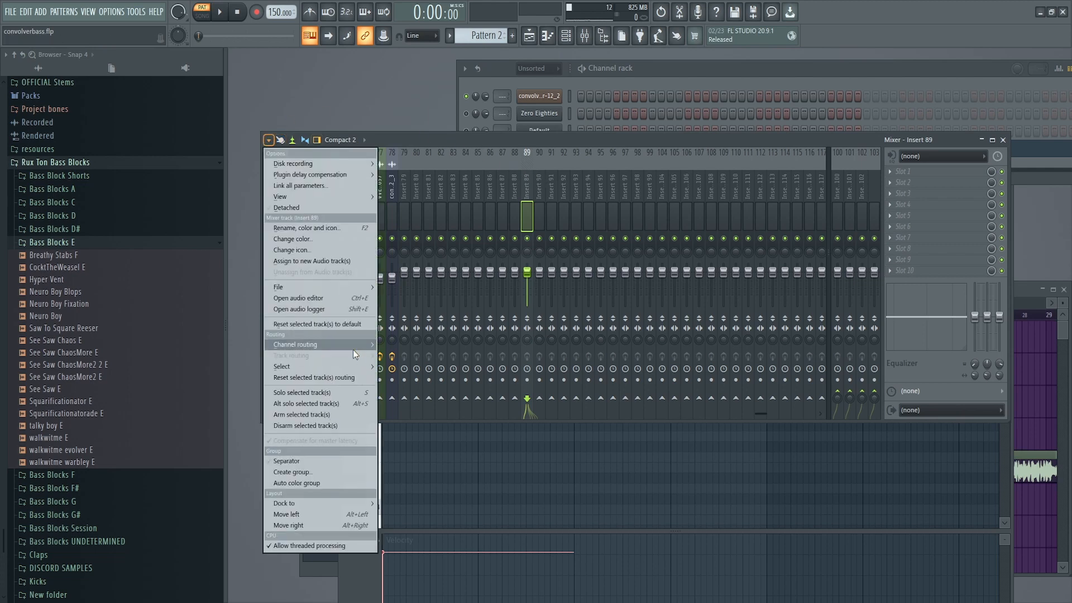
pyautogui.click(392, 343)
pyautogui.click(665, 69)
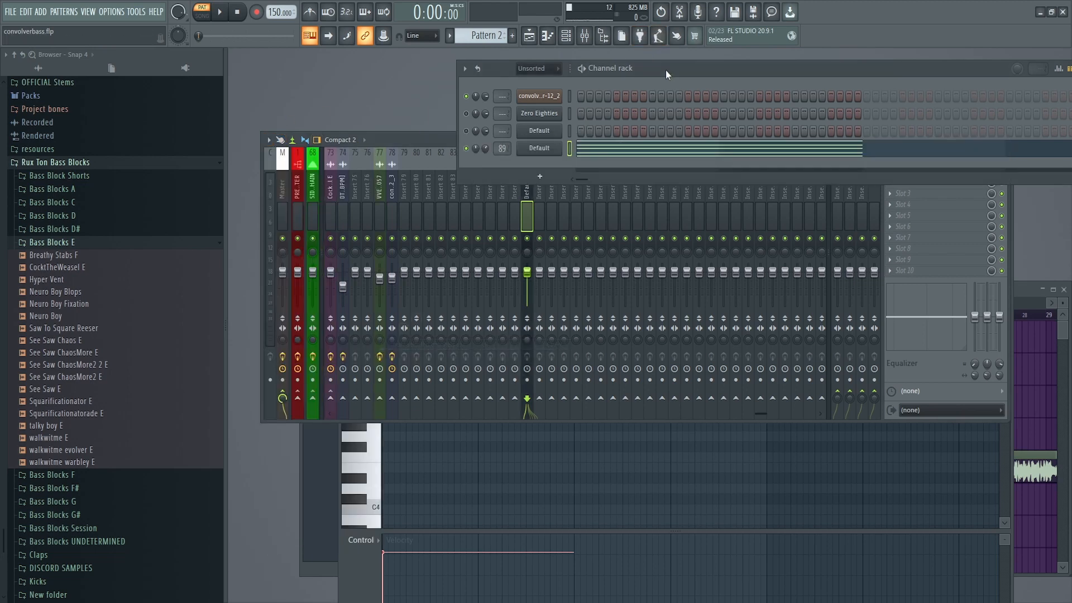
# Load Edison into effect slot 3 of mixer track 89 and open the routed Default channel's Harmor window.
pyautogui.click(893, 195)
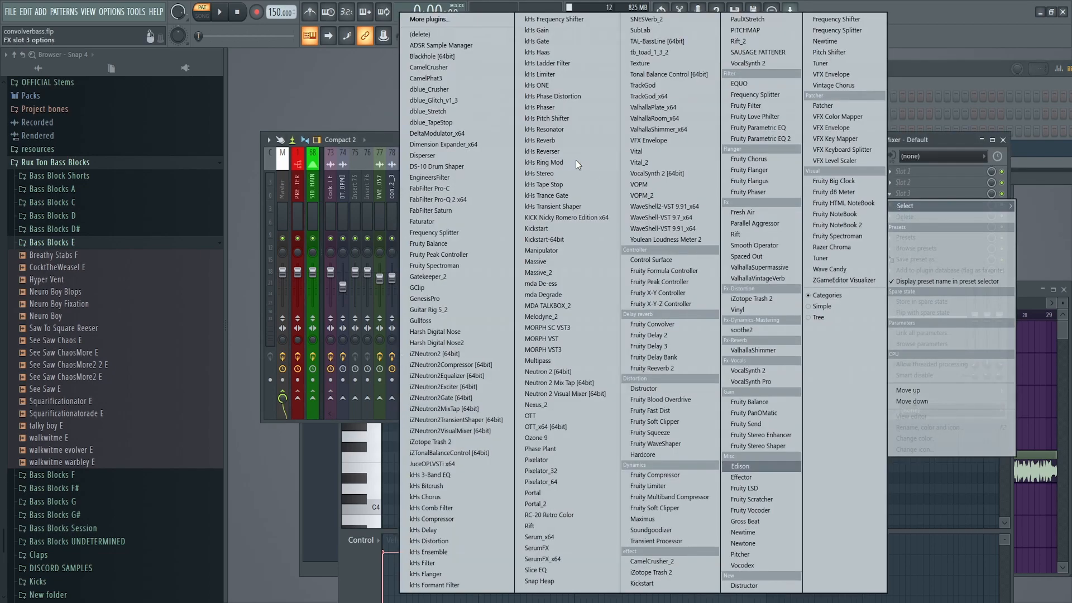
pyautogui.click(763, 466)
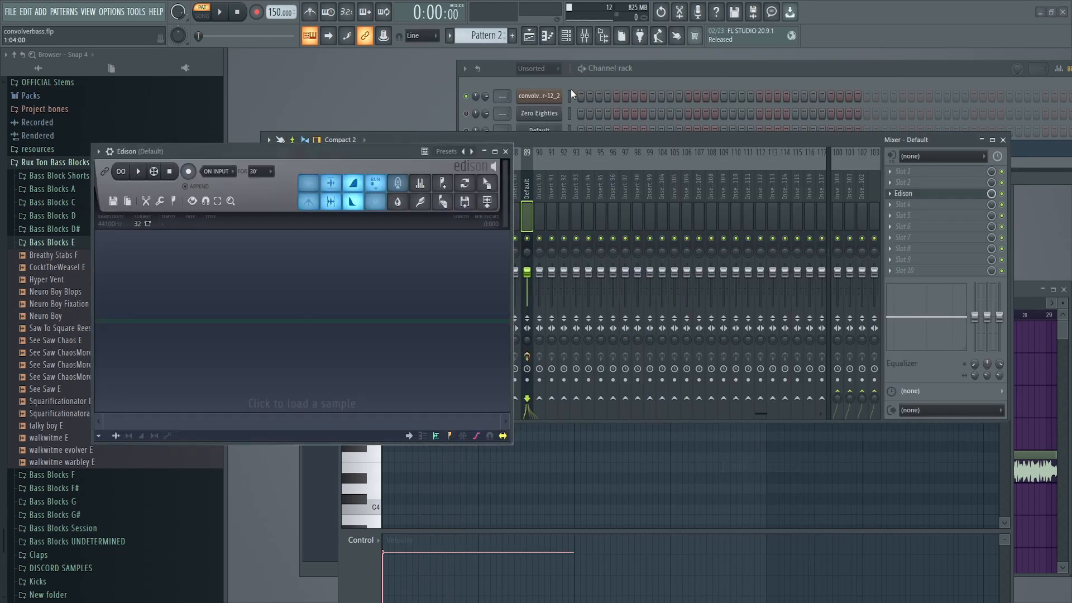
pyautogui.click(680, 69)
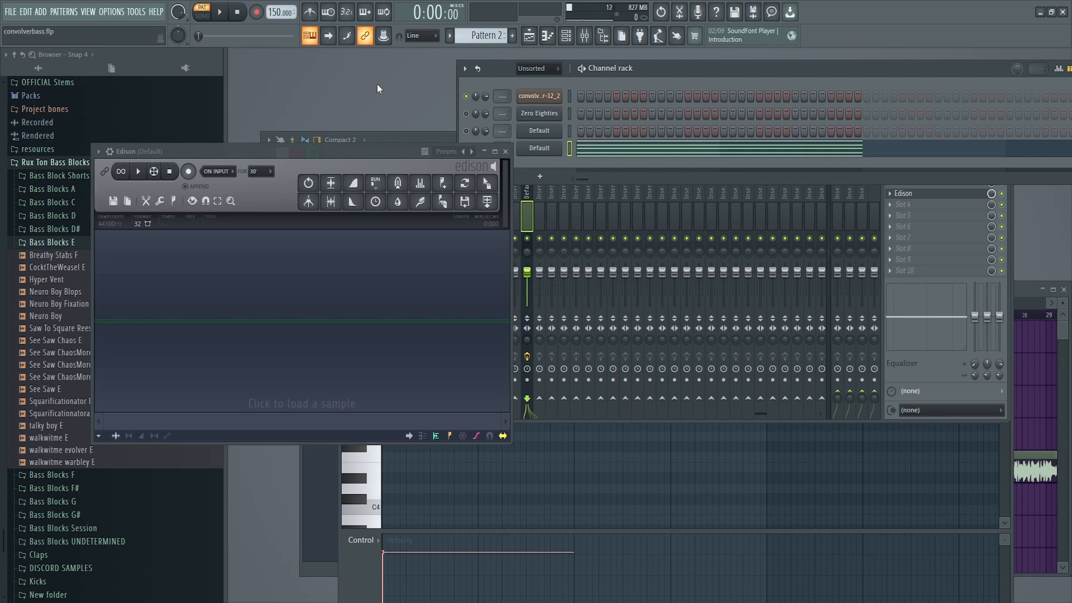
pyautogui.click(539, 146)
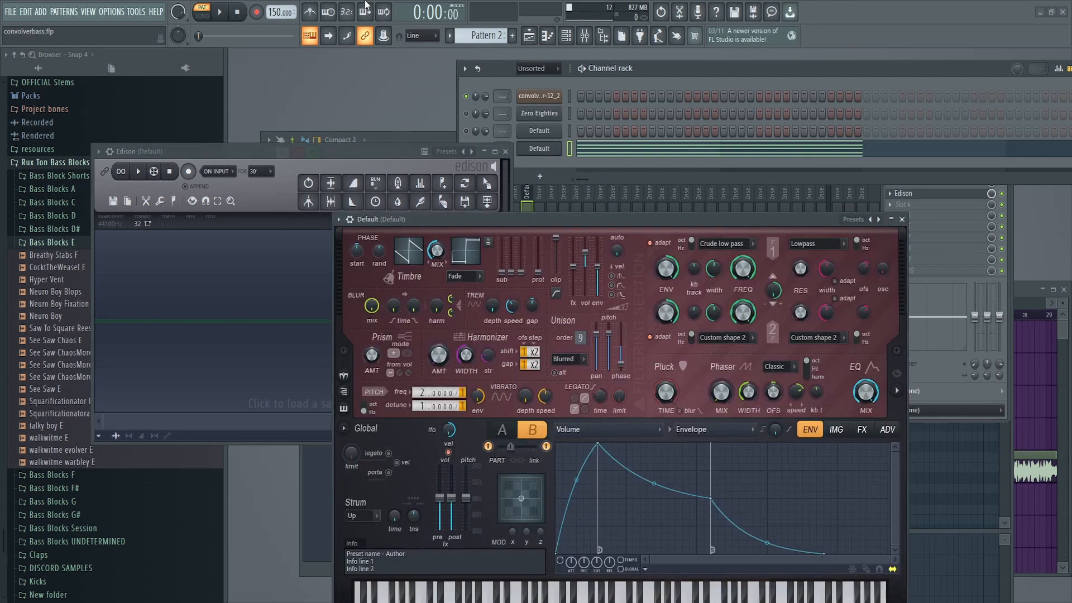
# Set Edison to record On Play, record about 1.7 seconds of the chord, and move the Edison window aside.
pyautogui.click(217, 171)
pyautogui.click(219, 201)
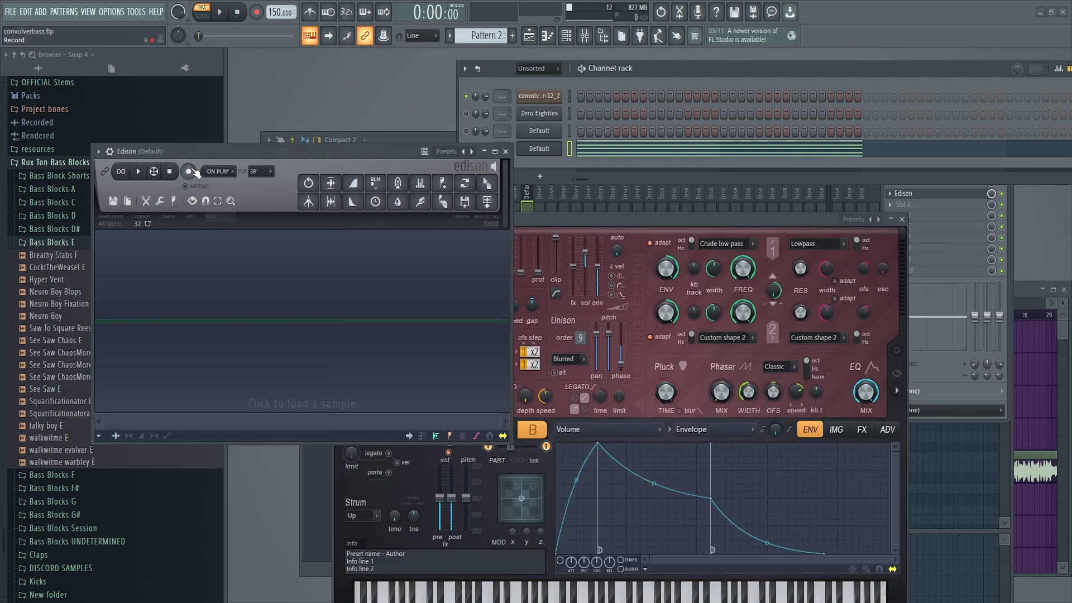
pyautogui.click(221, 13)
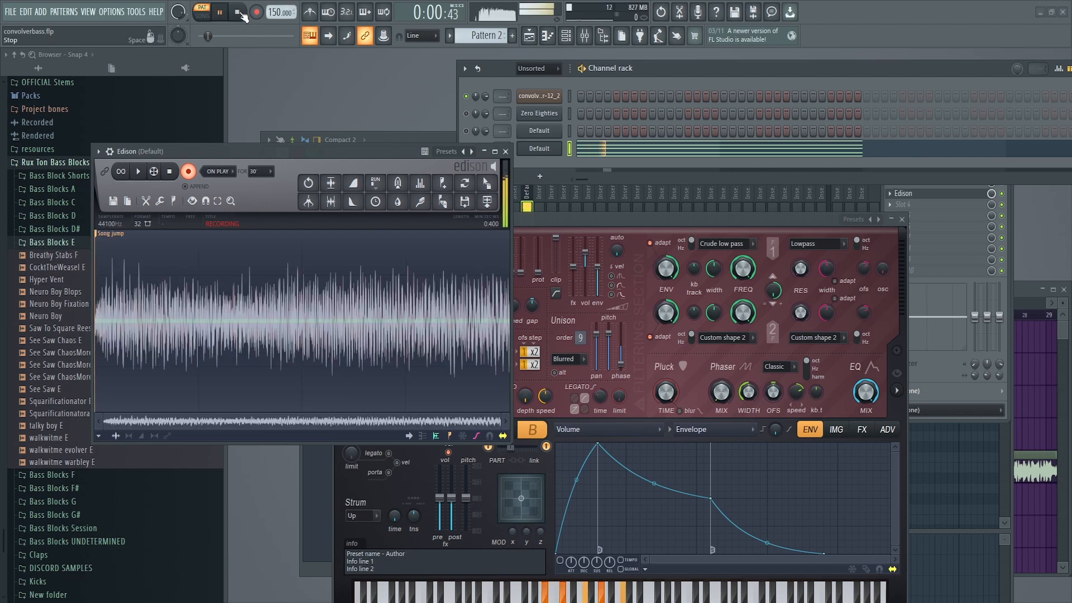
pyautogui.press('space')
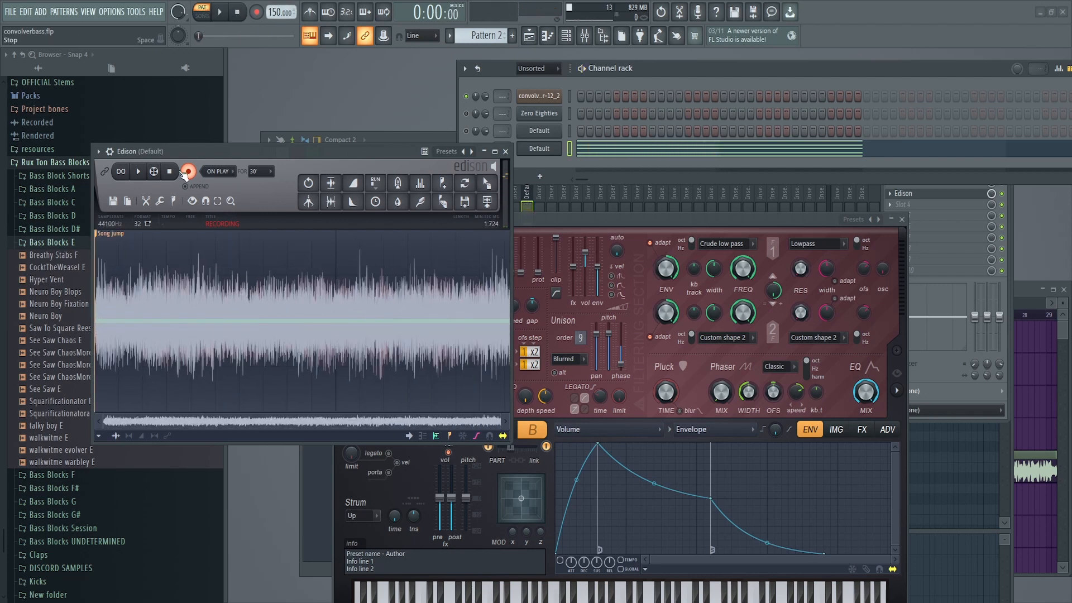
pyautogui.moveTo(310, 159); pyautogui.dragTo(351, 76)
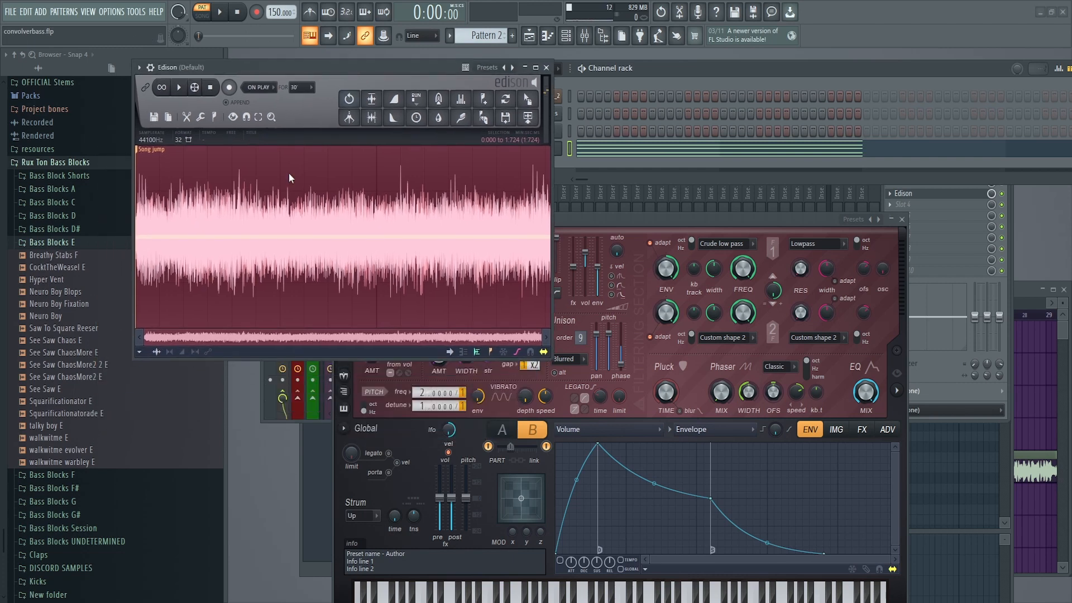
# Shape the recording's volume envelope into a steep curved decay to silence and play the result back.
pyautogui.click(192, 353)
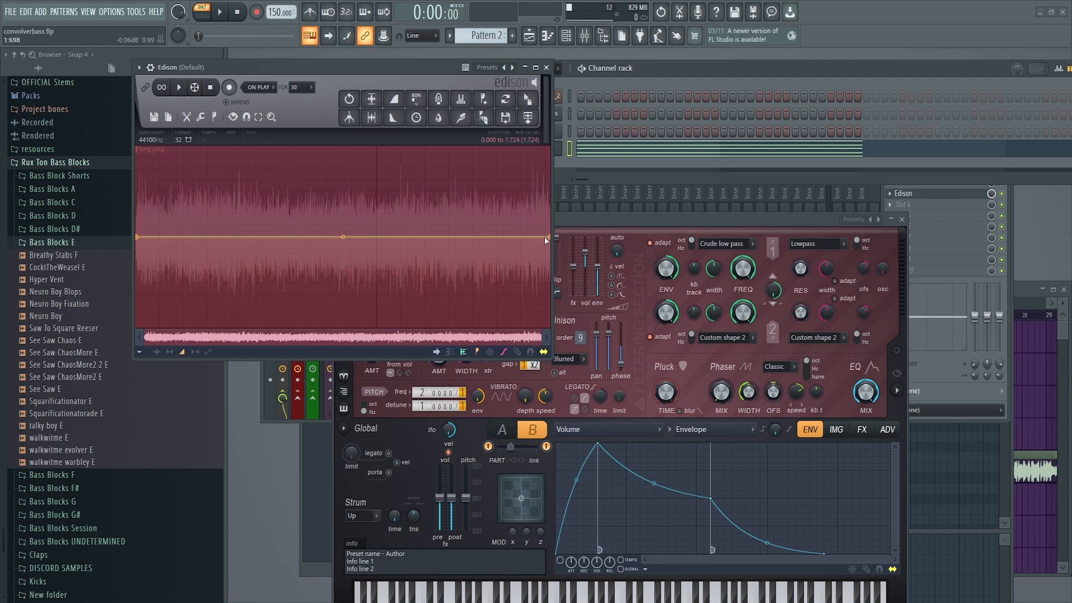
pyautogui.moveTo(548, 237); pyautogui.dragTo(563, 341)
pyautogui.moveTo(344, 285); pyautogui.dragTo(345, 340)
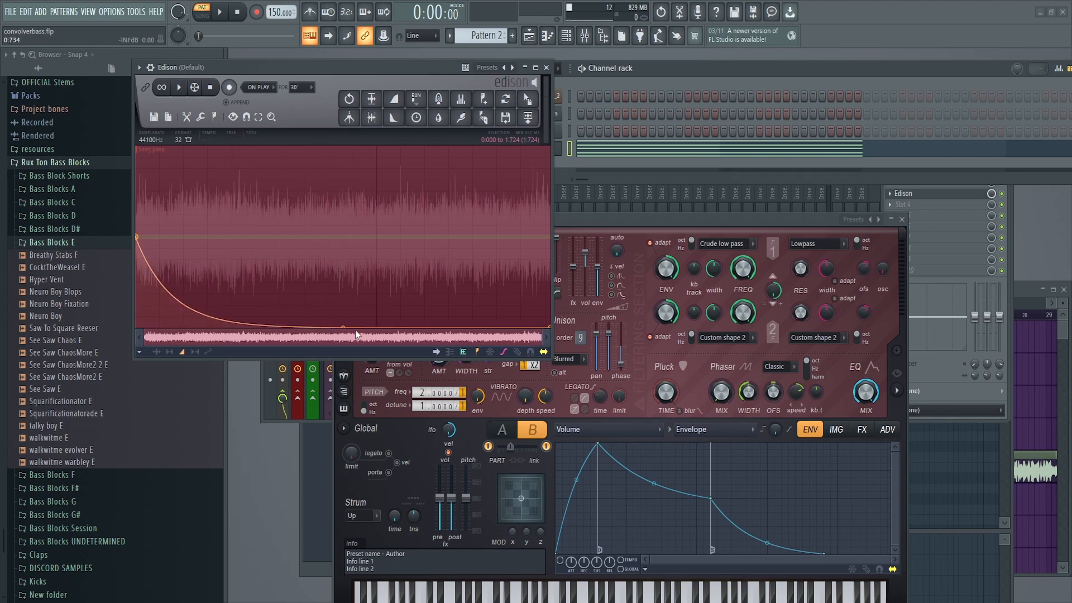
pyautogui.click(179, 88)
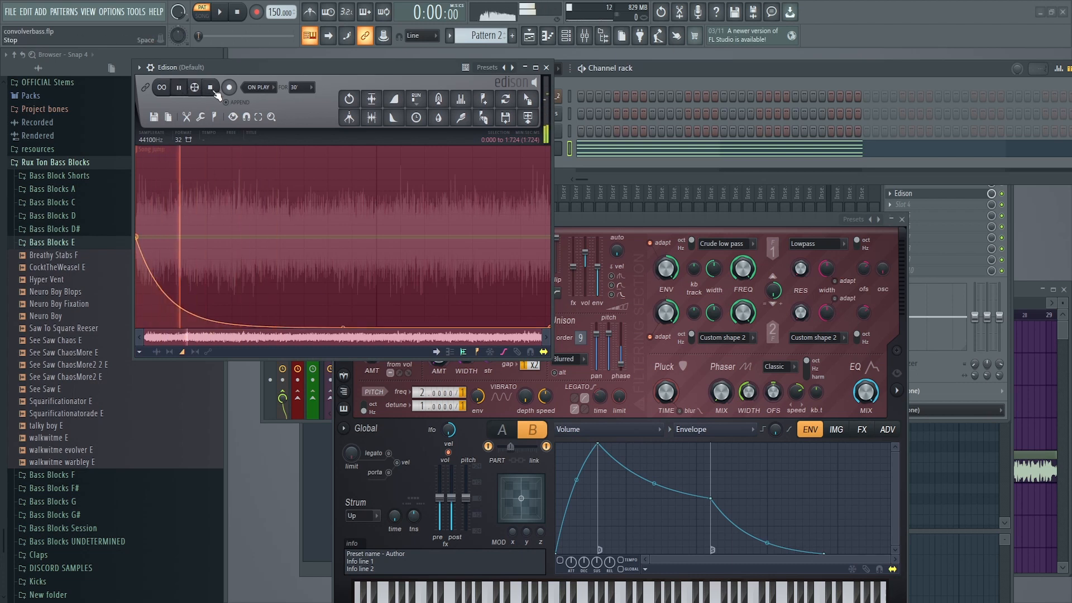
pyautogui.click(211, 88)
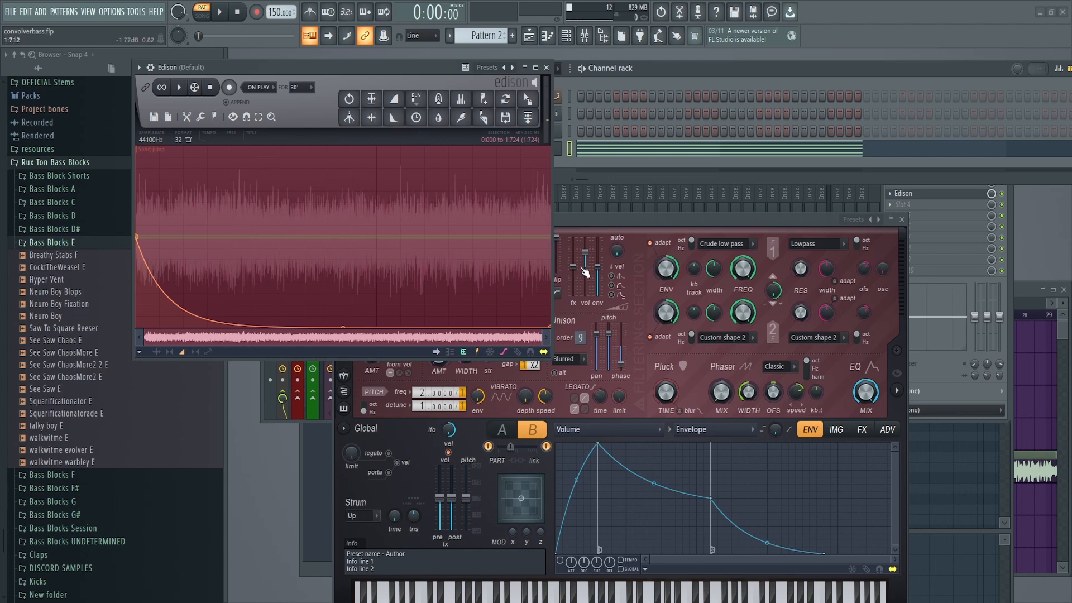
# Bring Edison back in front of Harmor and play back the decaying chord recording.
pyautogui.click(672, 396)
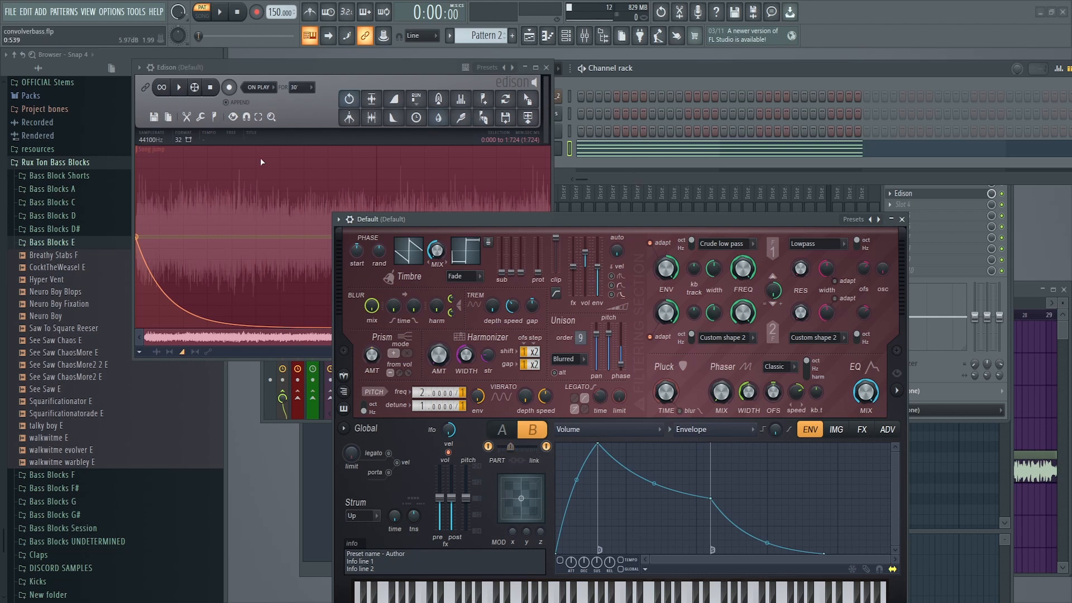
pyautogui.click(326, 82)
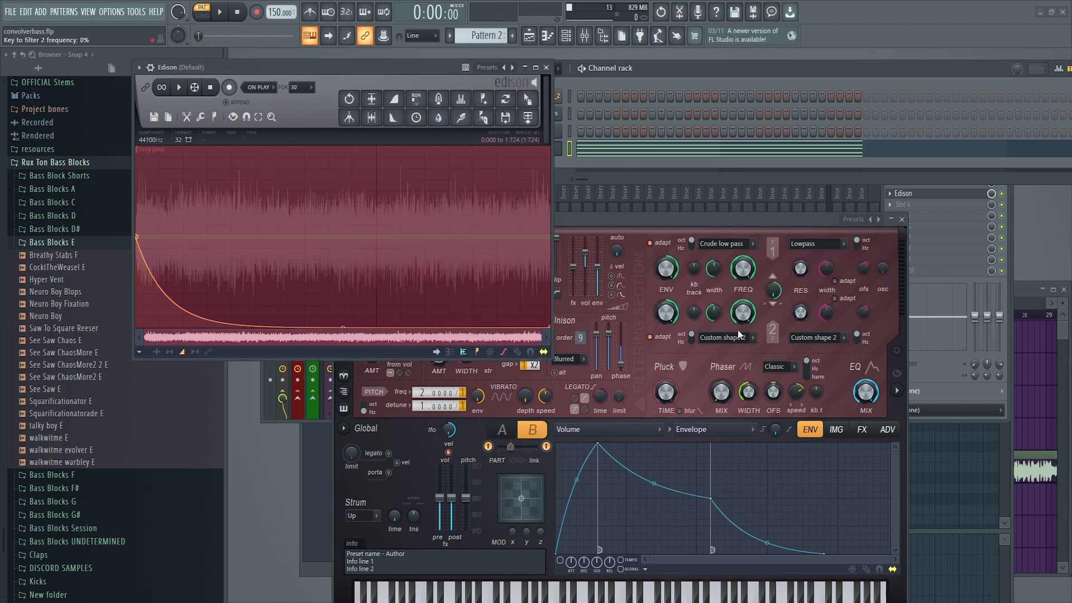
pyautogui.click(706, 220)
pyautogui.click(338, 75)
pyautogui.click(192, 87)
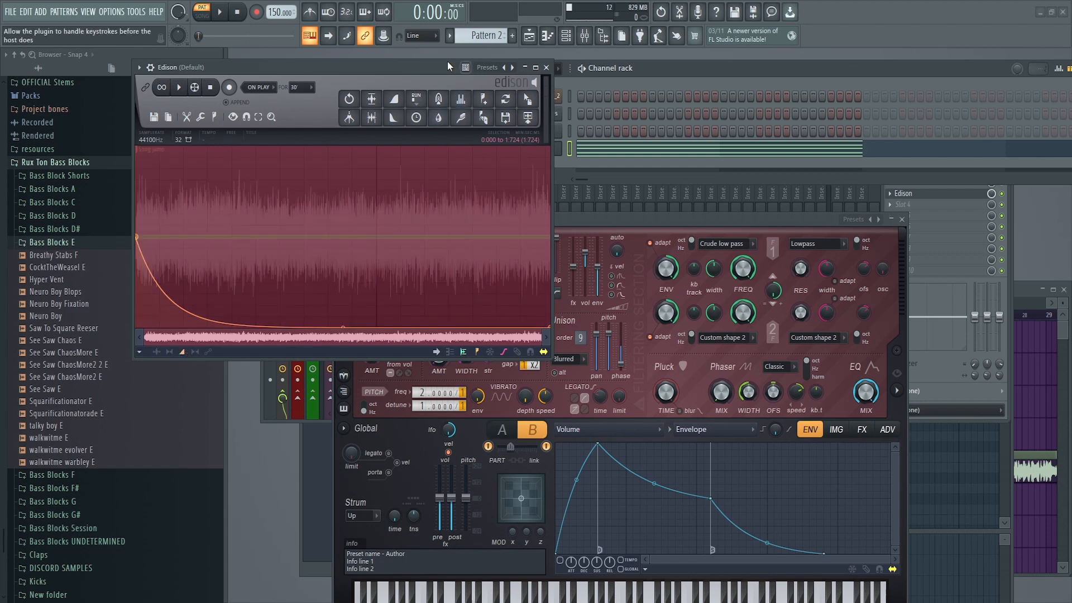
pyautogui.click(180, 90)
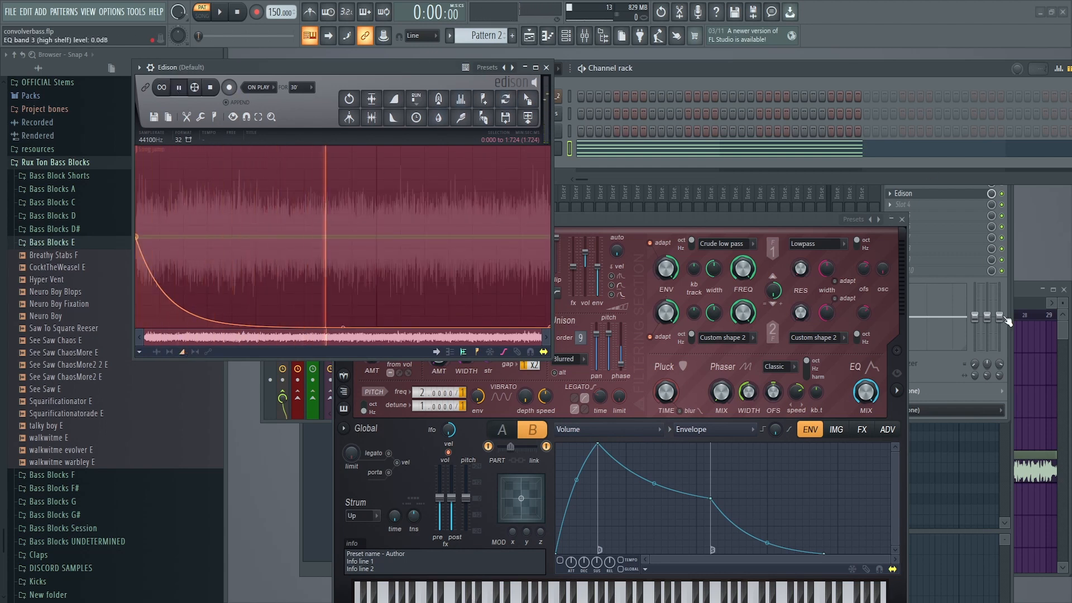
# Close the Harmor window and move the Edison window down to uncover the mixer's insert tracks.
pyautogui.click(901, 219)
pyautogui.click(893, 217)
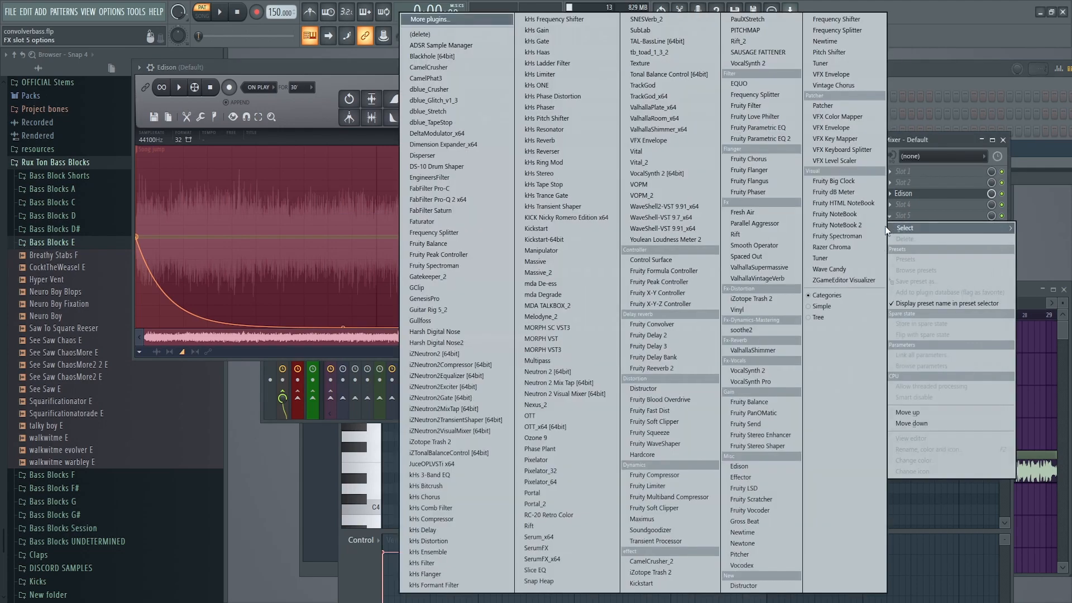
pyautogui.click(963, 131)
pyautogui.moveTo(426, 70); pyautogui.dragTo(685, 394)
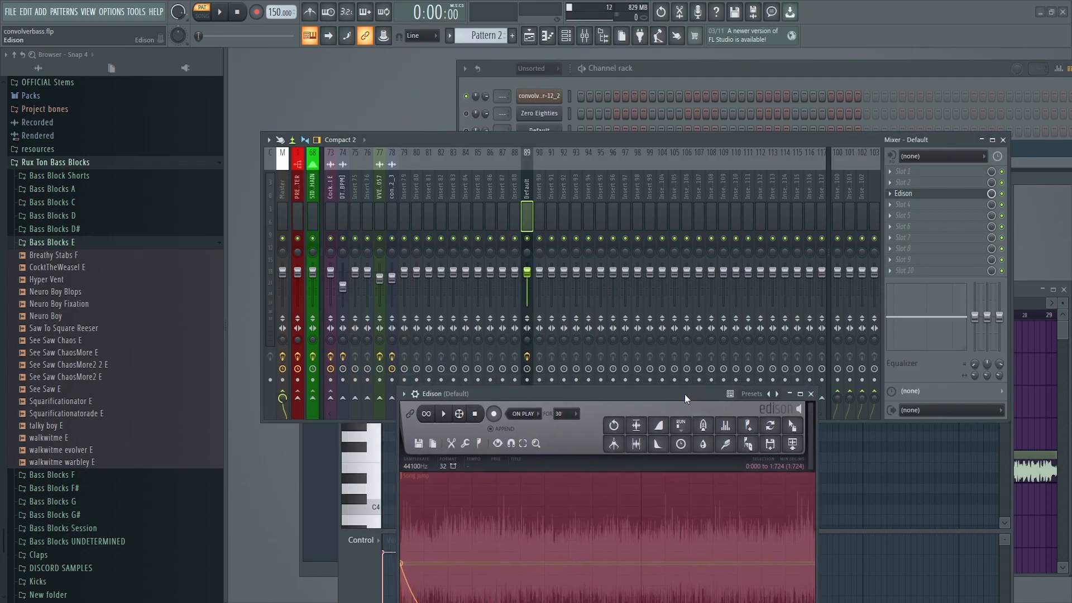
# Select mixer track Insert 90 and load Fruity Convolver into its effect slot 4.
pyautogui.click(540, 174)
pyautogui.click(904, 205)
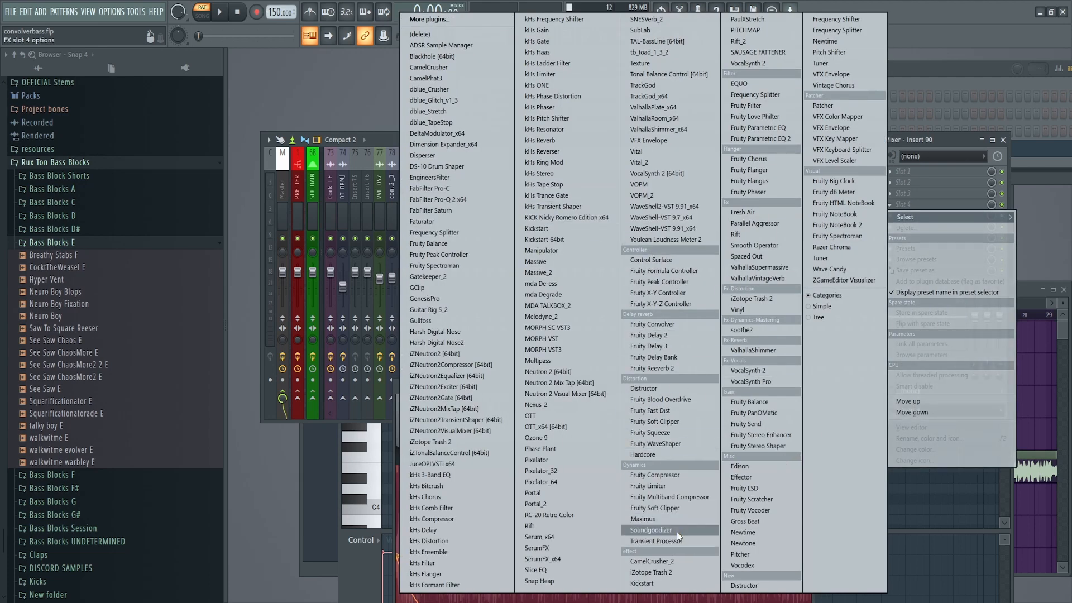
pyautogui.click(677, 325)
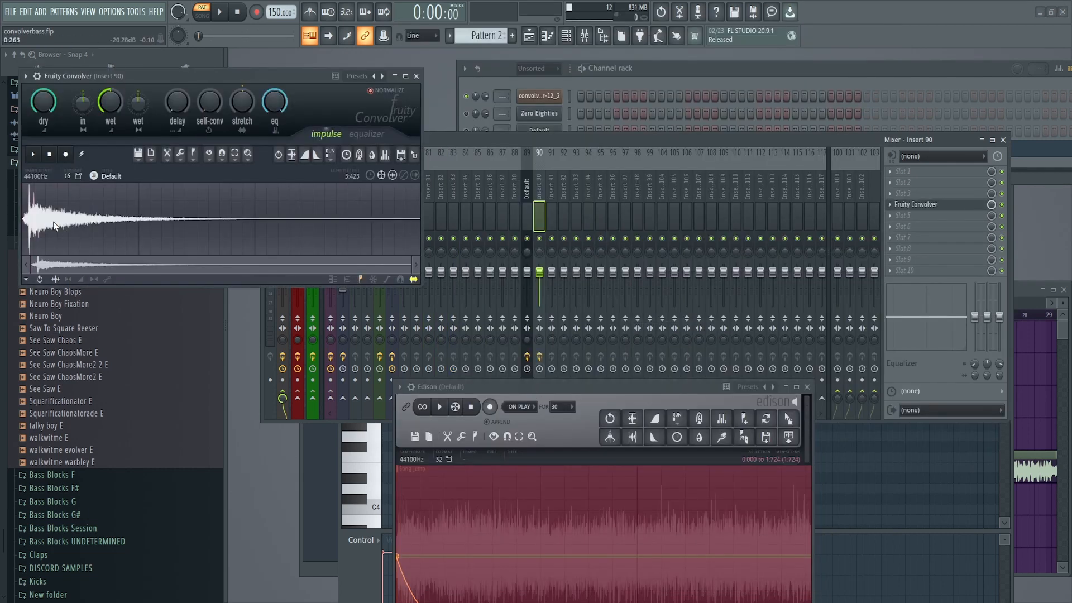
# Transfer the shaped Edison recording into Fruity Convolver as its impulse and close Edison.
pyautogui.moveTo(522, 386); pyautogui.dragTo(539, 132)
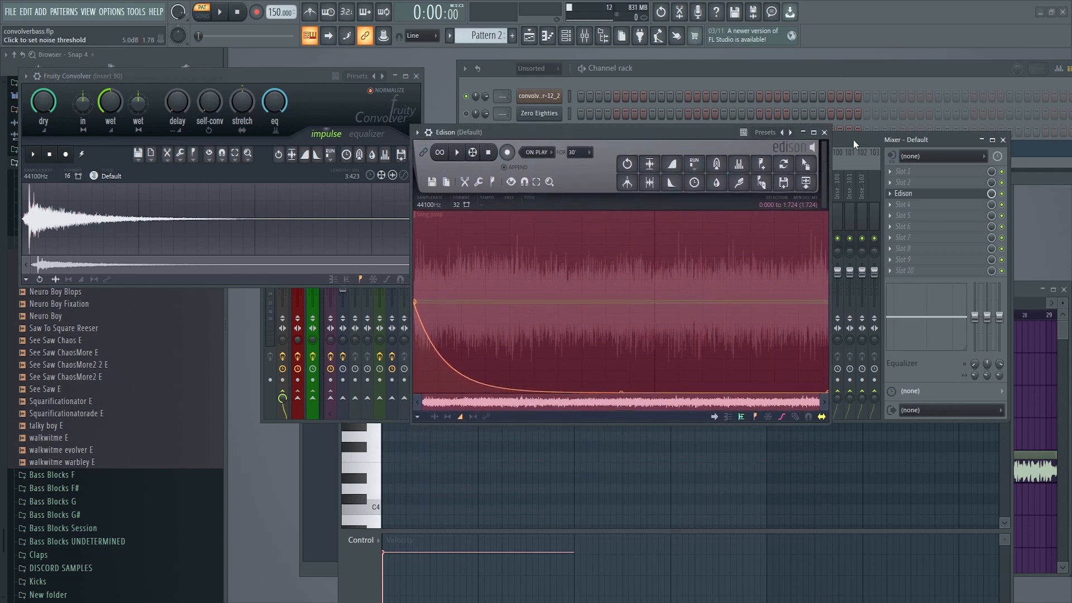
pyautogui.moveTo(805, 165); pyautogui.dragTo(38, 224)
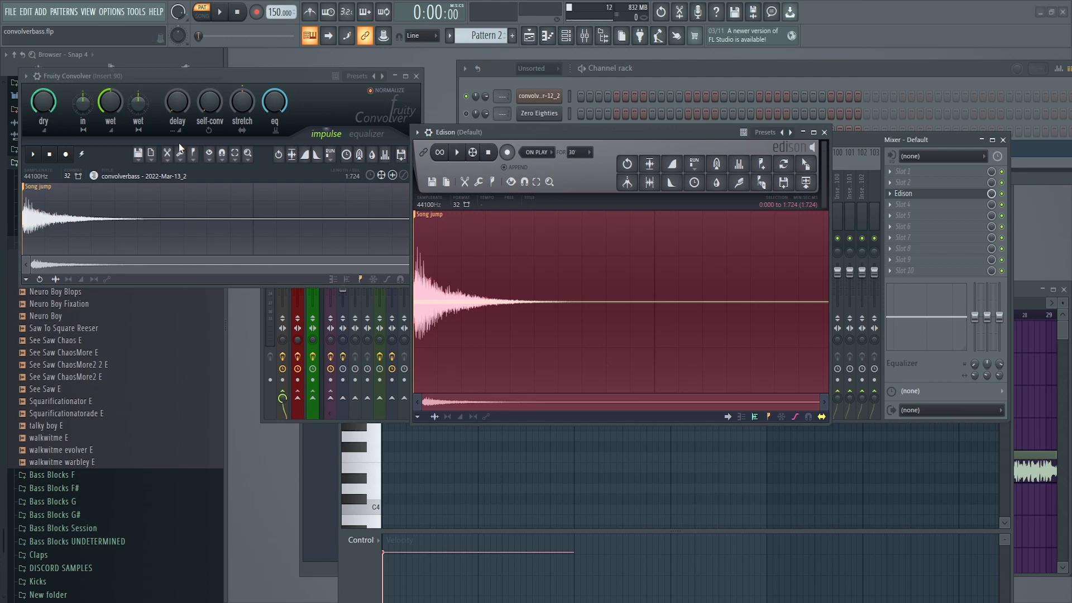
pyautogui.click(529, 72)
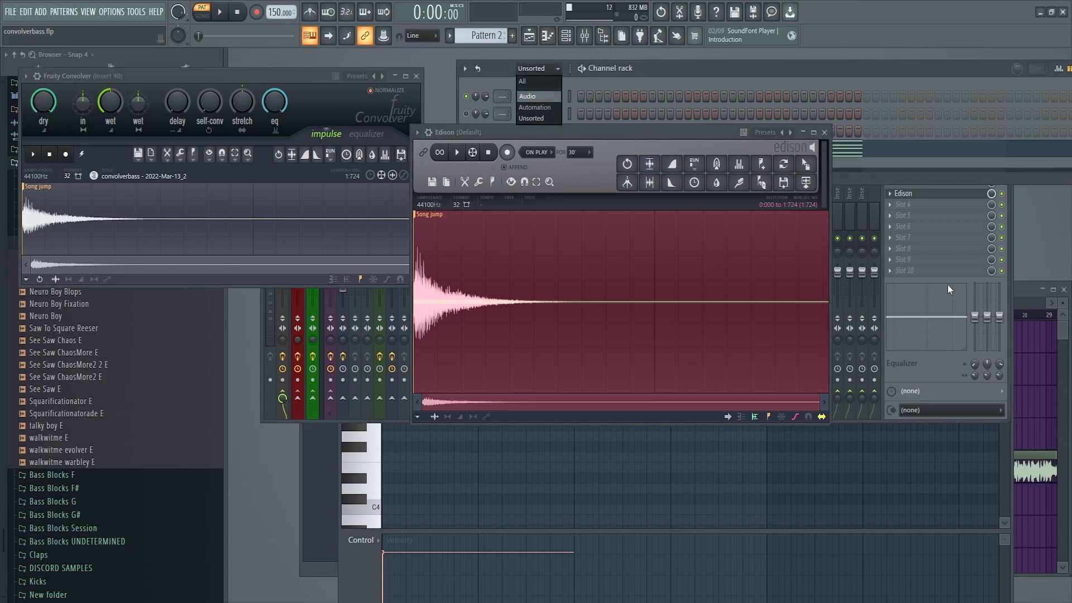
pyautogui.click(824, 132)
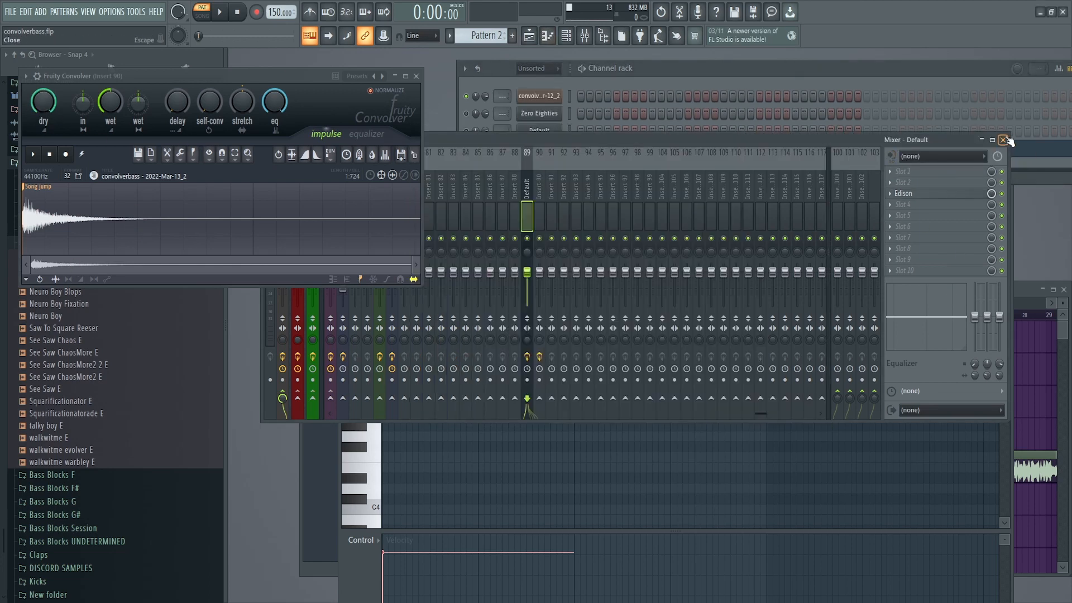
# Play the song from about bar 56 to hear the vocal hook clip on playlist Track 7, and stop playback.
pyautogui.click(701, 71)
pyautogui.click(1023, 412)
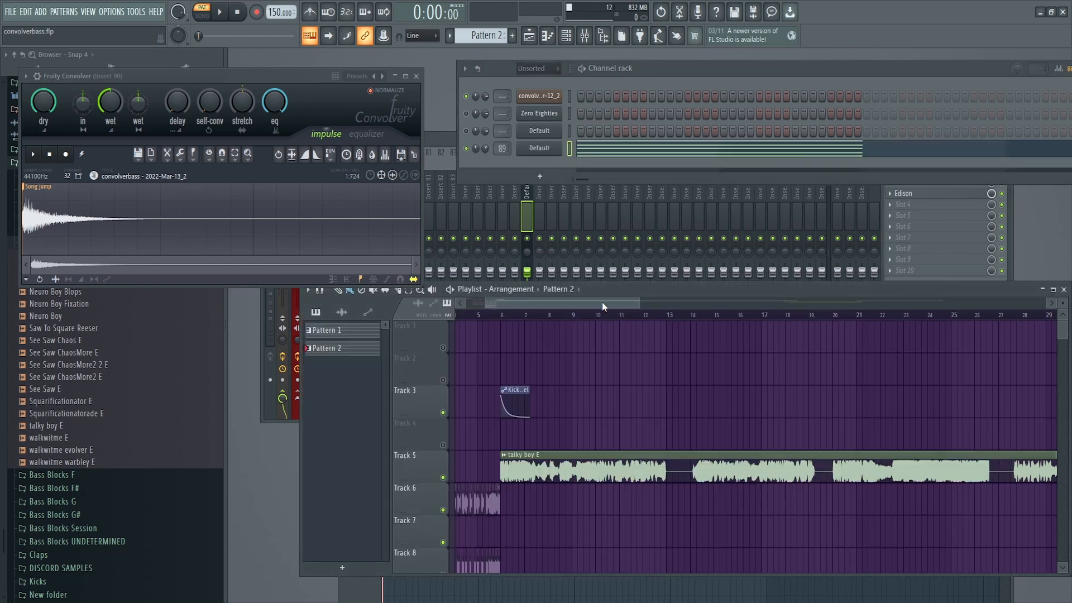
pyautogui.moveTo(602, 302); pyautogui.dragTo(888, 351)
pyautogui.moveTo(815, 470); pyautogui.dragTo(912, 468)
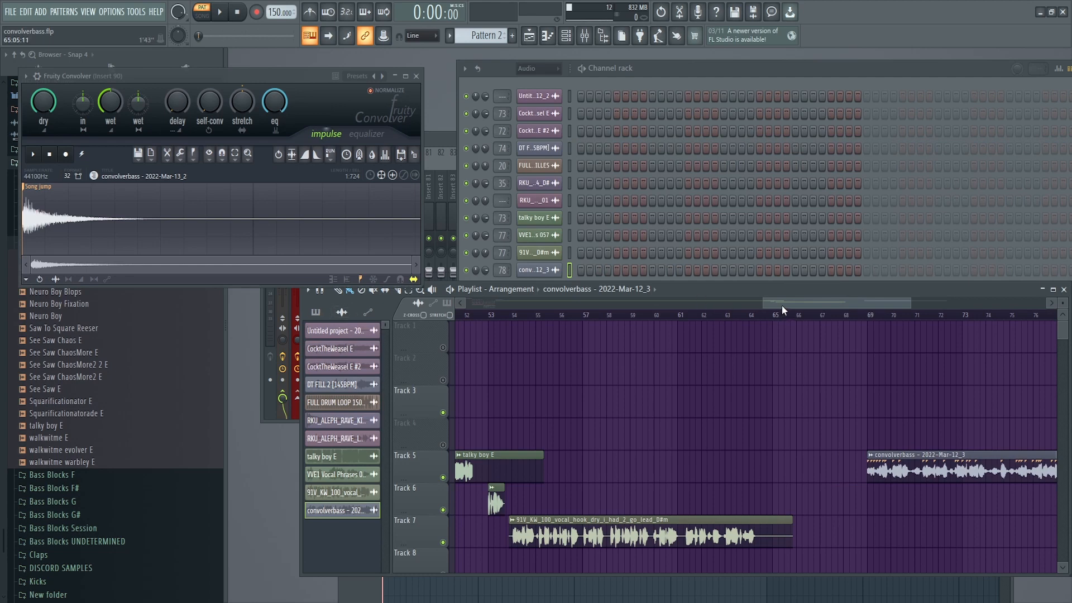
pyautogui.moveTo(782, 306); pyautogui.dragTo(754, 304)
pyautogui.click(666, 315)
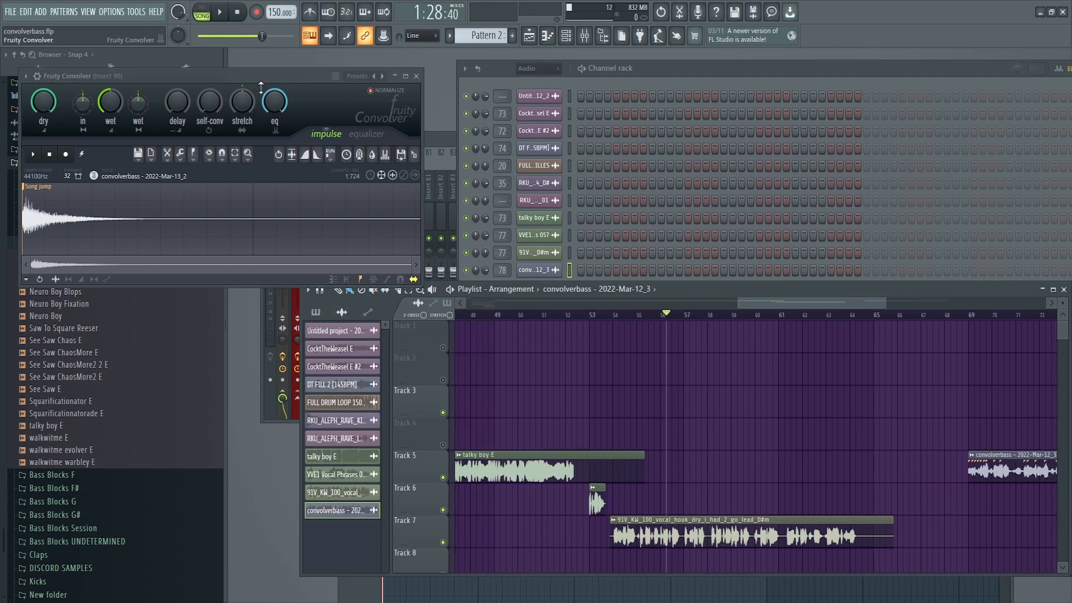
pyautogui.moveTo(146, 80); pyautogui.dragTo(245, 109)
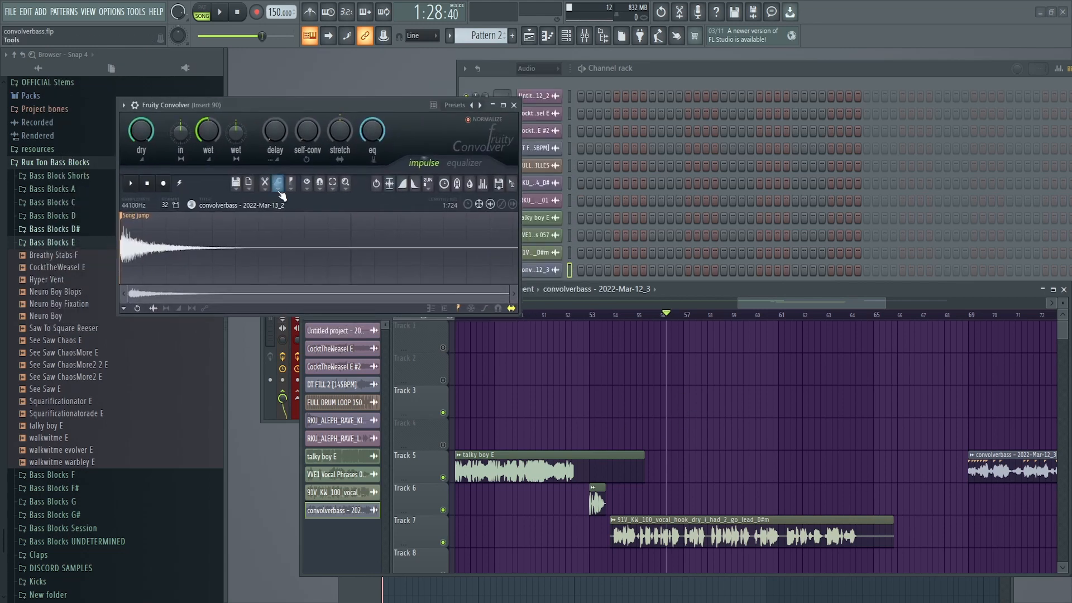
pyautogui.press('space')
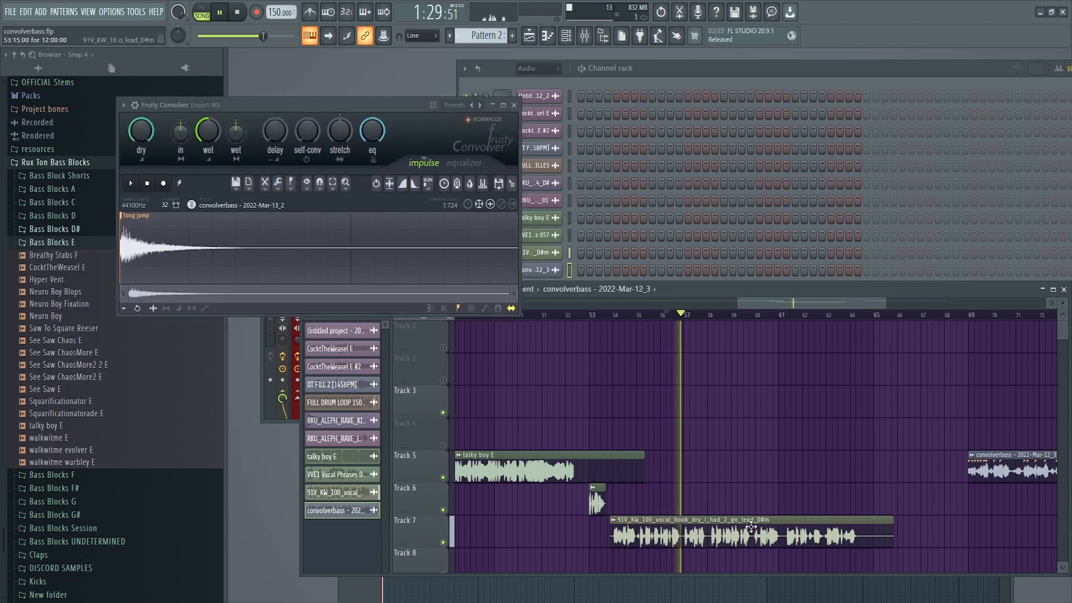
pyautogui.click(239, 12)
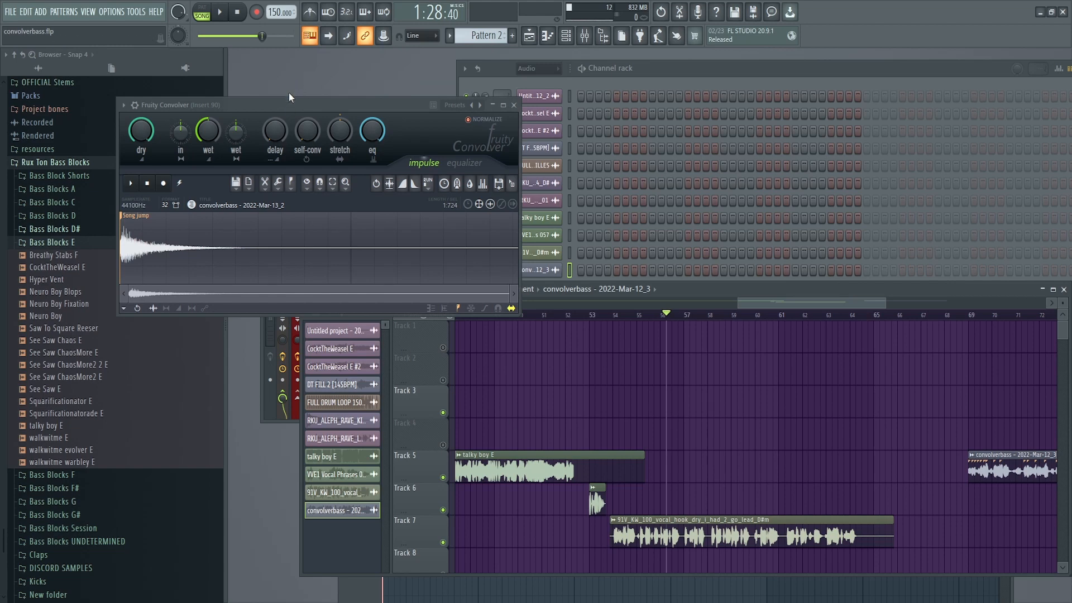
# Show the Unsorted channel group and move the Fruity Convolver window clear of the channel rack.
pyautogui.click(544, 69)
pyautogui.click(532, 119)
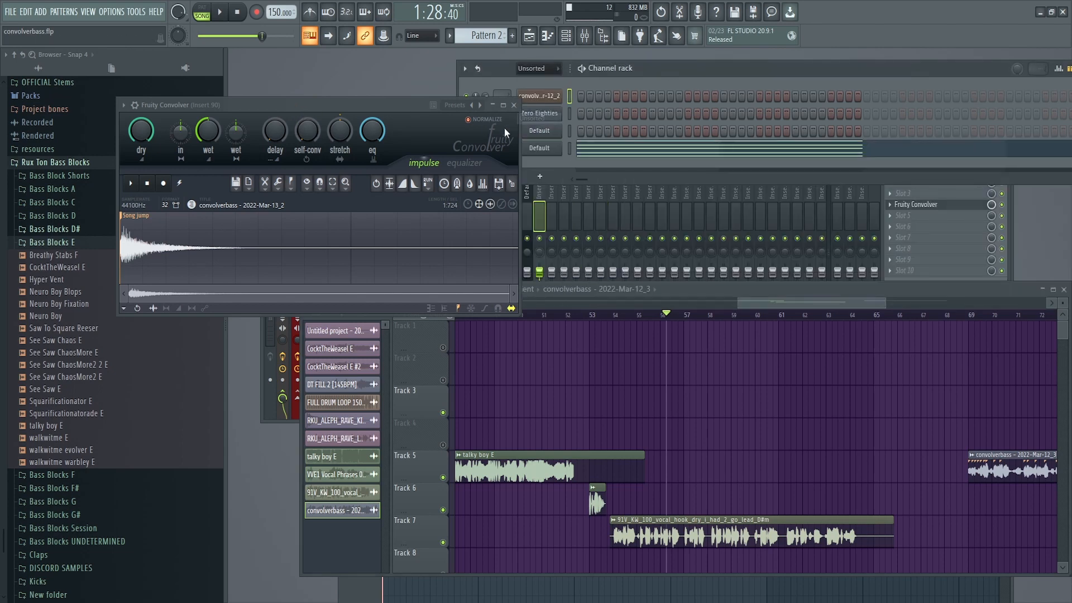
pyautogui.click(543, 204)
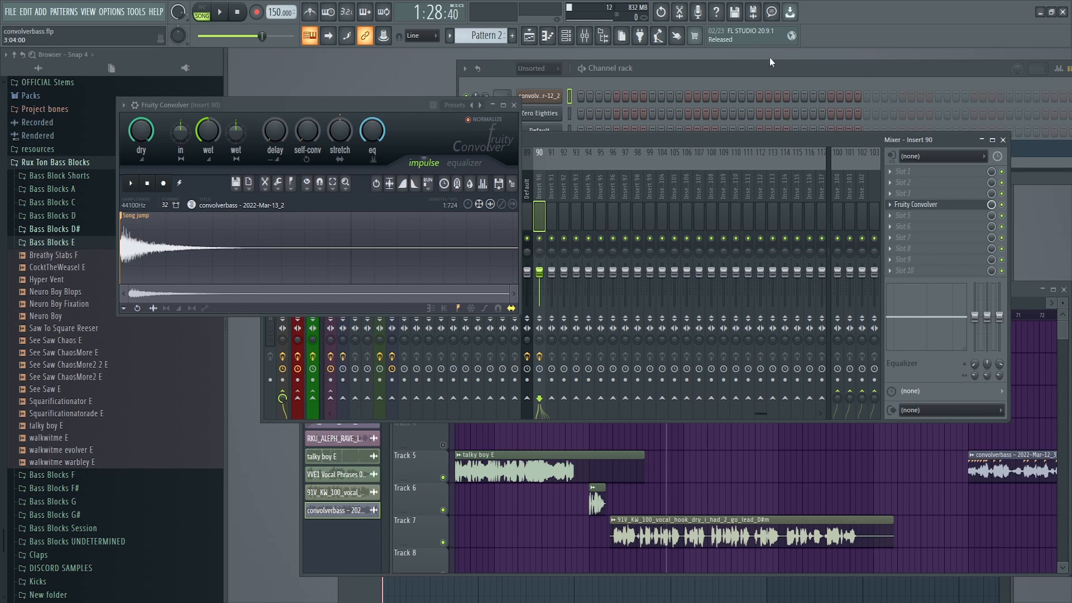
pyautogui.click(755, 65)
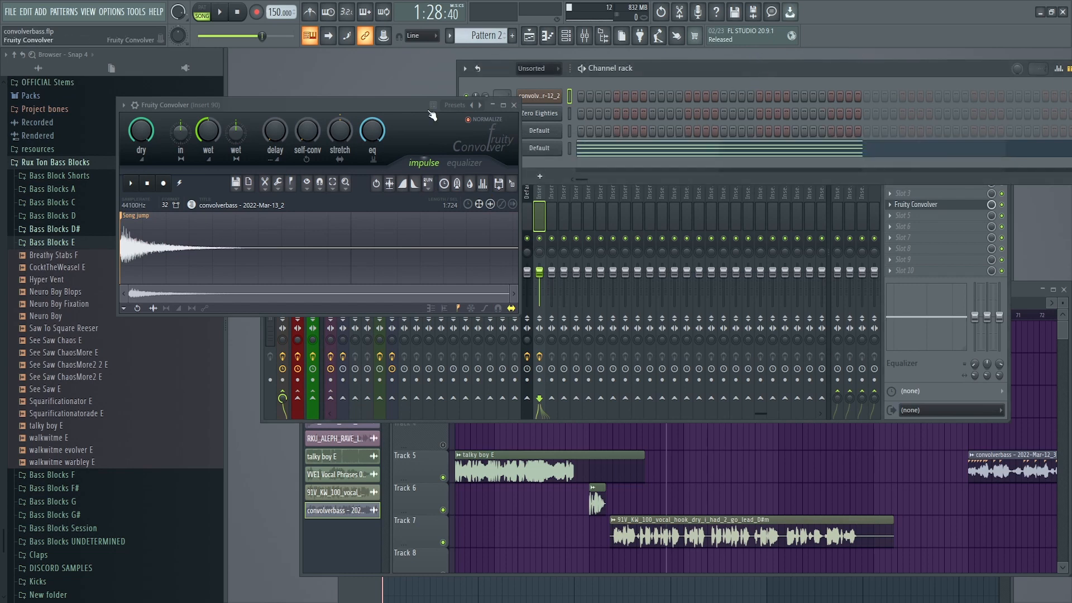
pyautogui.moveTo(187, 101); pyautogui.dragTo(694, 284)
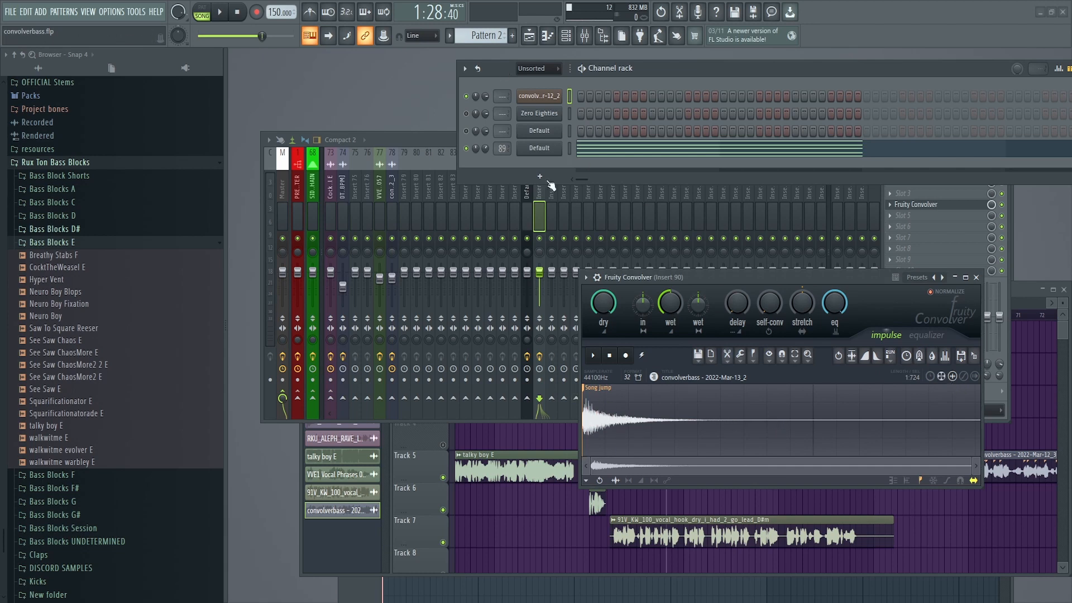
# Collapse the Bass Blocks E folder and move the Fruity Convolver window above the playlist tracks.
pyautogui.click(67, 242)
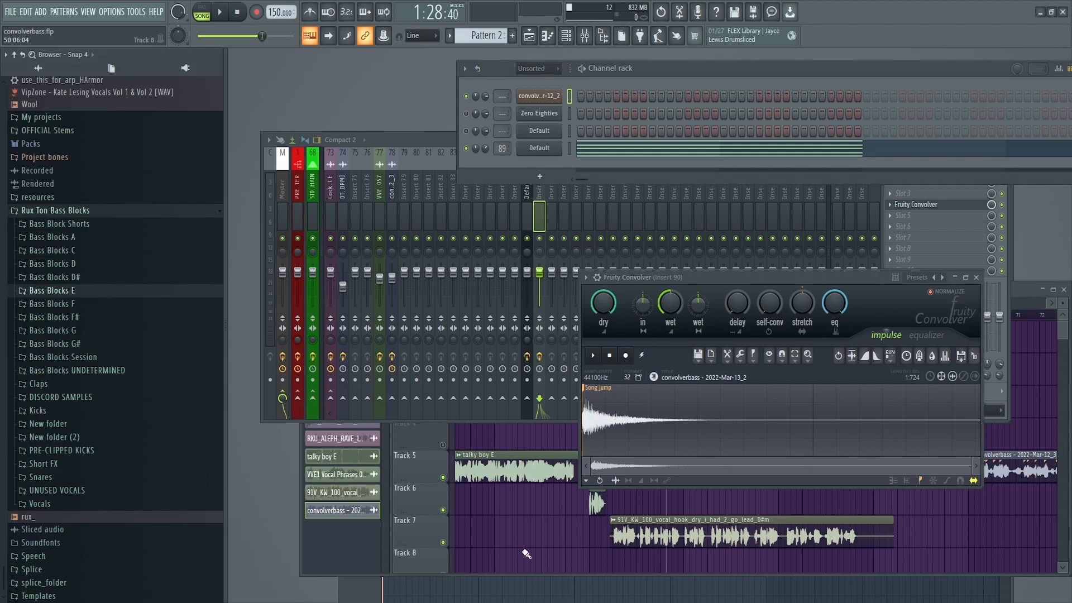
pyautogui.click(526, 553)
pyautogui.moveTo(717, 280); pyautogui.dragTo(437, 109)
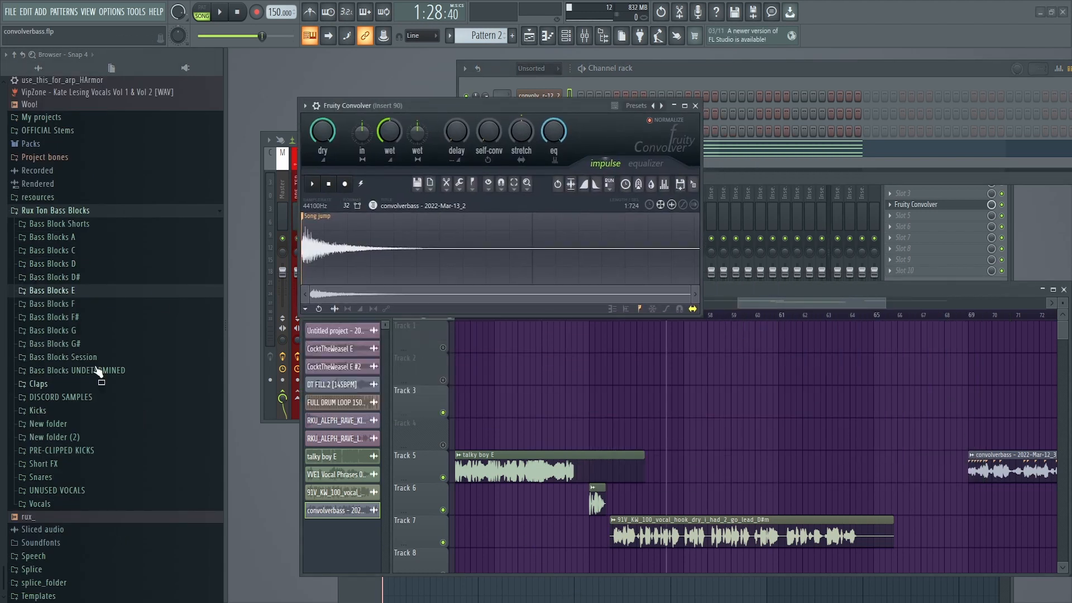
# Expand the Bass Blocks G folder and check the chord's notes in the piano roll to determine its key.
pyautogui.scroll(3, 84, 416)
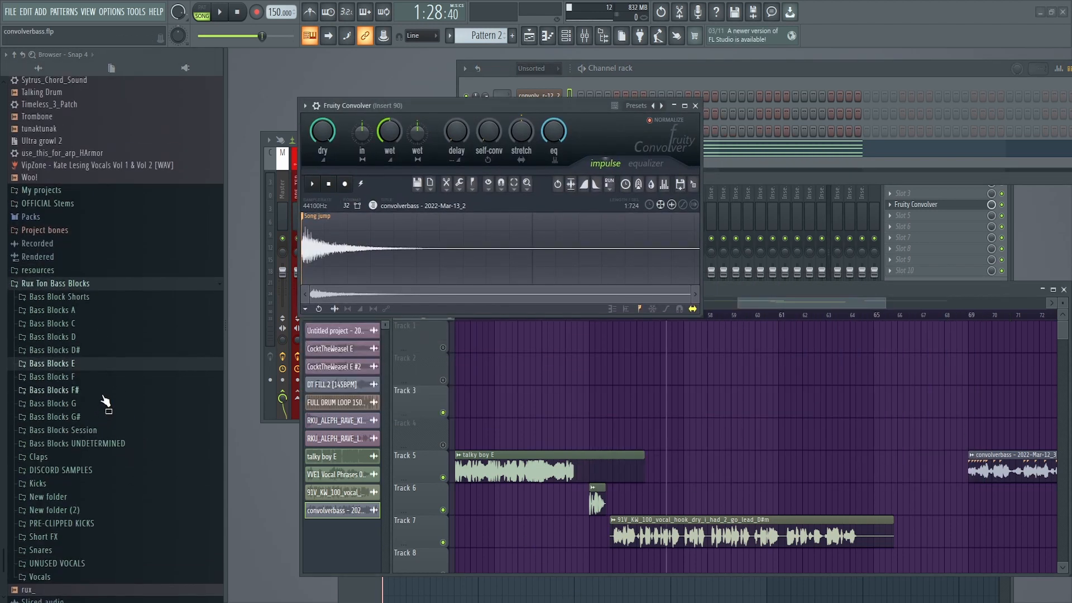
pyautogui.click(106, 404)
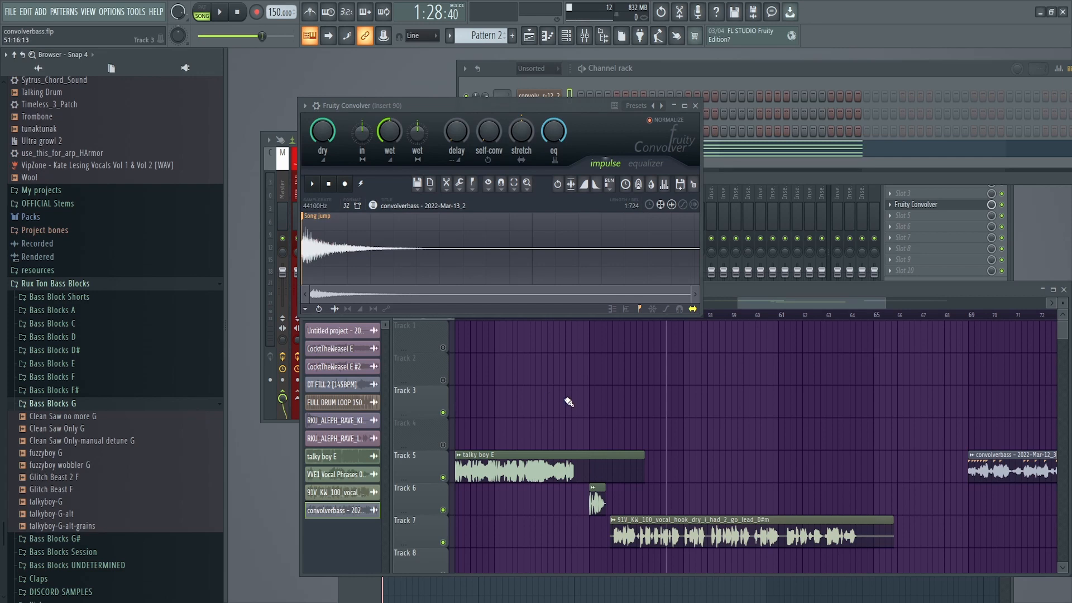
pyautogui.click(794, 160)
pyautogui.scroll(2, 629, 431)
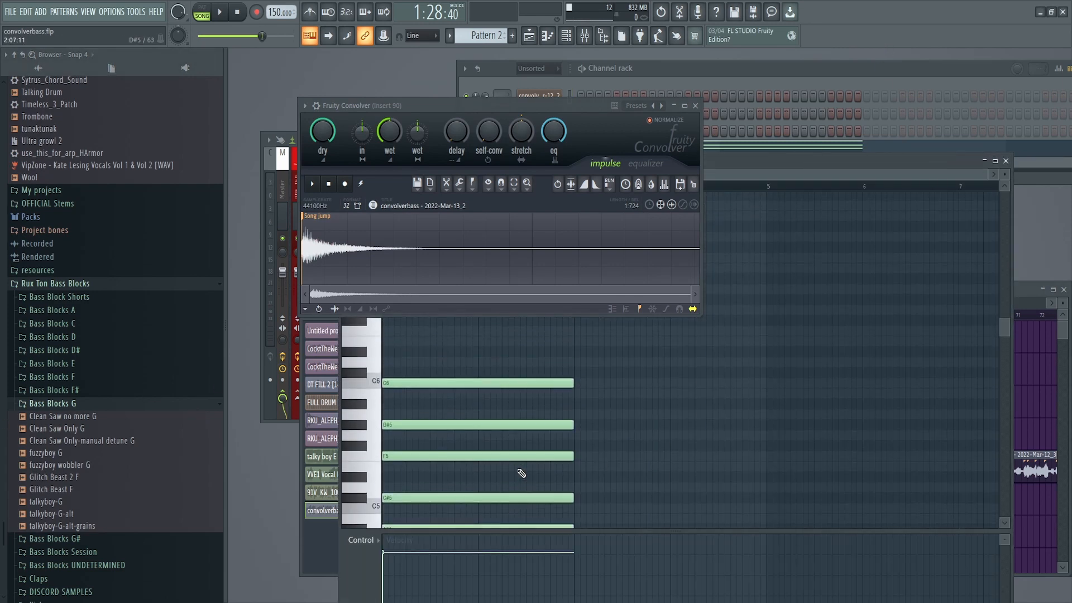
pyautogui.scroll(-2, 460, 391)
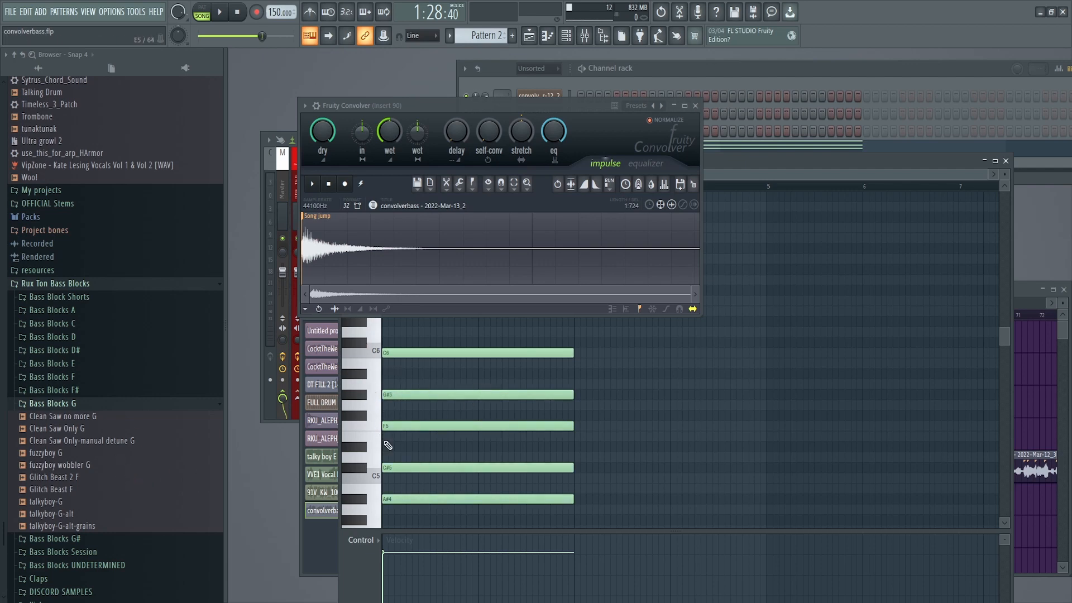
# Collapse the Bass Blocks G folder, expand Bass Blocks F instead, and close the piano roll.
pyautogui.click(77, 403)
pyautogui.click(72, 377)
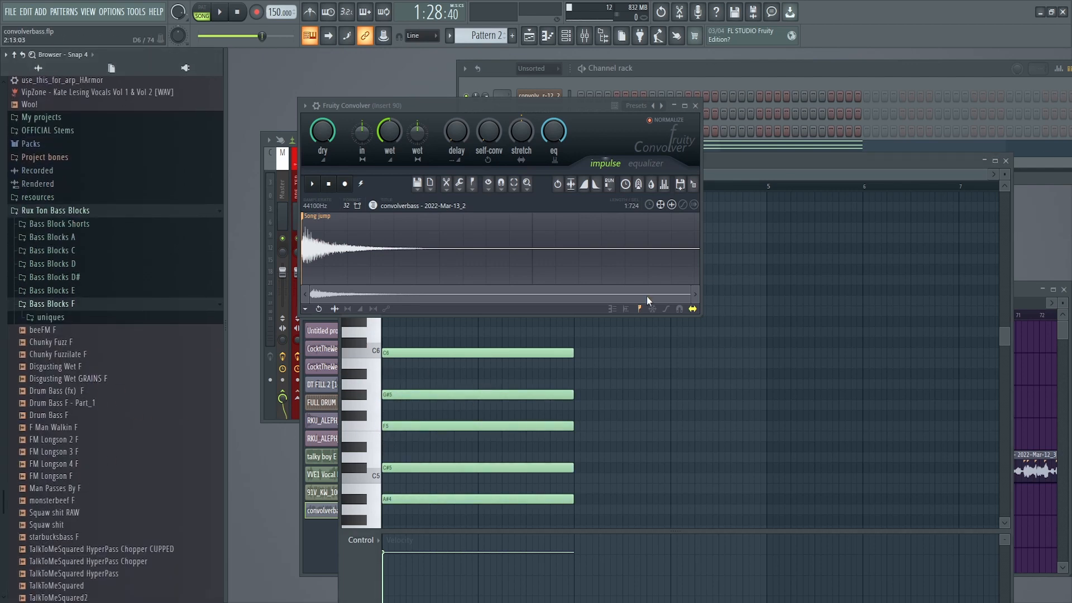
pyautogui.click(1007, 162)
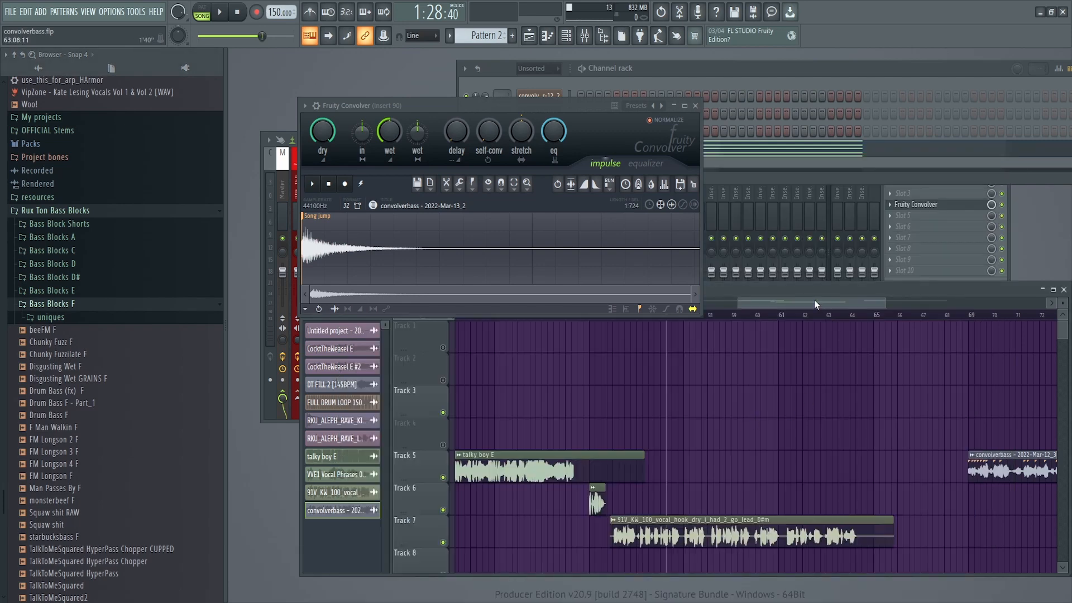
# Preview the TalkToMeSquared samples and place TalkToMeSquared HyperPass Chopper on an empty stretch of playlist Track 3.
pyautogui.moveTo(813, 299); pyautogui.dragTo(1019, 308)
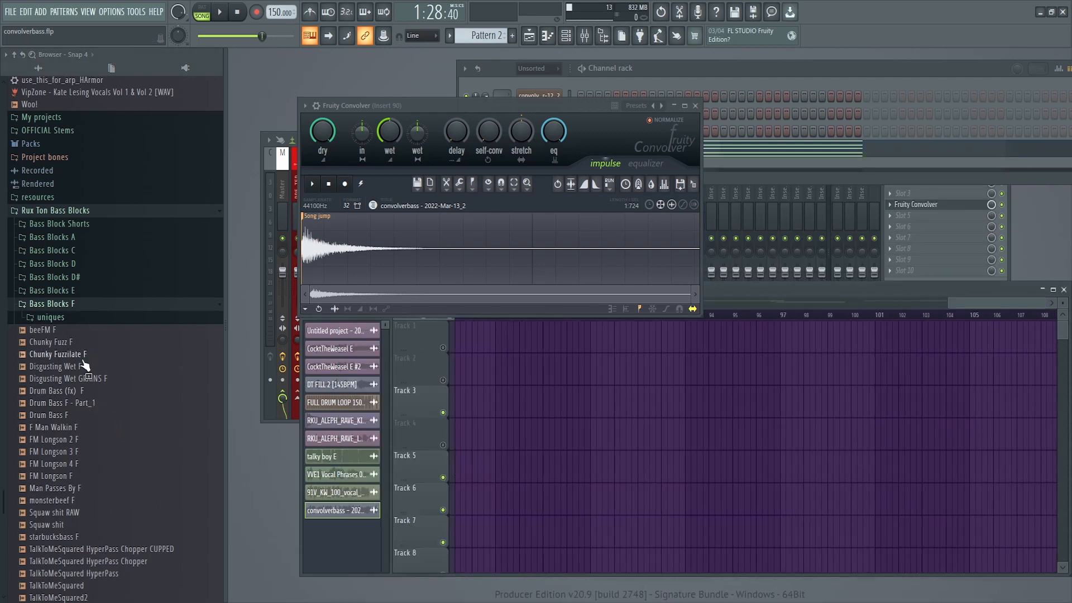
pyautogui.click(175, 554)
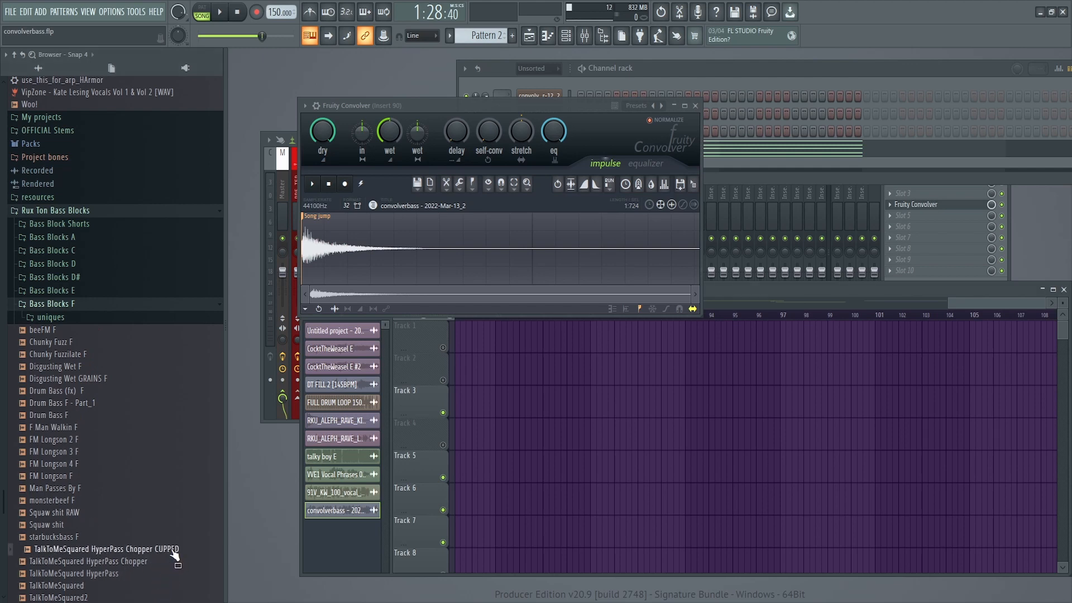
pyautogui.click(240, 12)
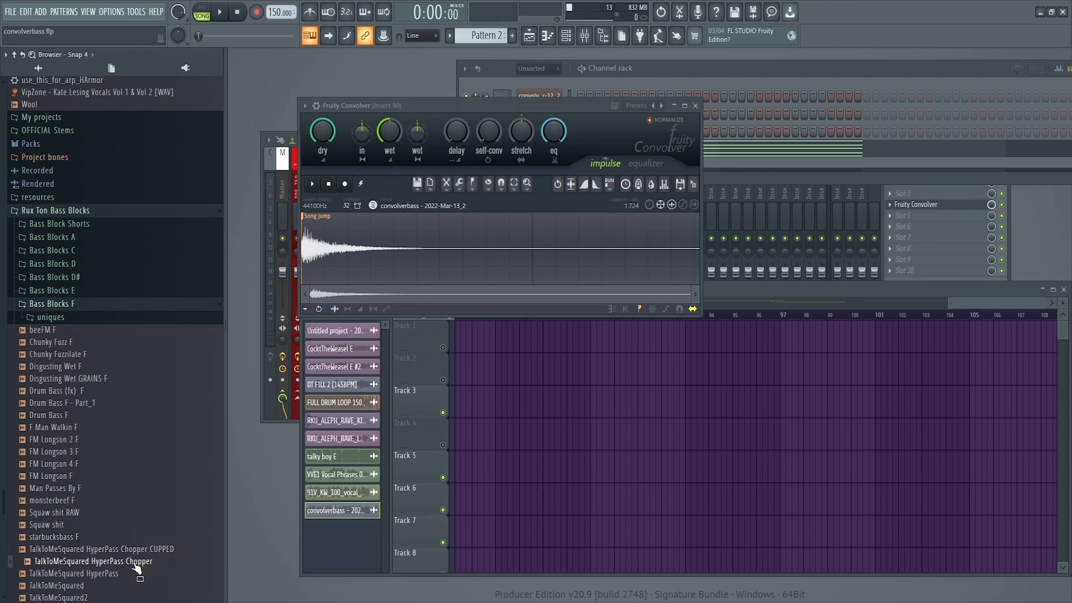
pyautogui.moveTo(137, 566); pyautogui.dragTo(497, 407)
# Route the TalkToMeSquared HyperPass Chopper channel to mixer insert 90, which holds Fruity Convolver.
pyautogui.doubleClick(525, 408)
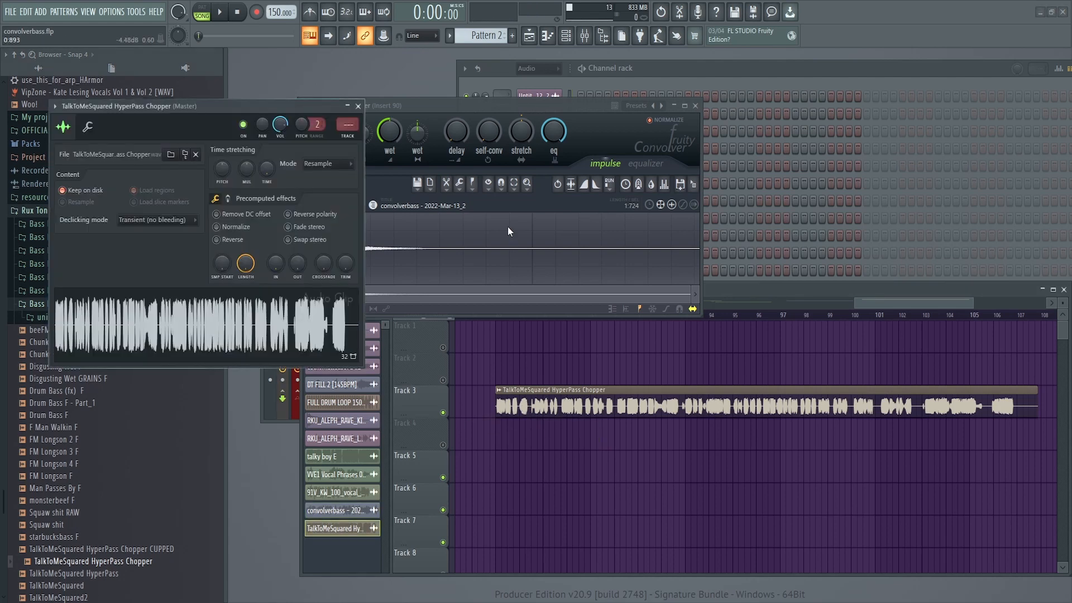
pyautogui.click(584, 35)
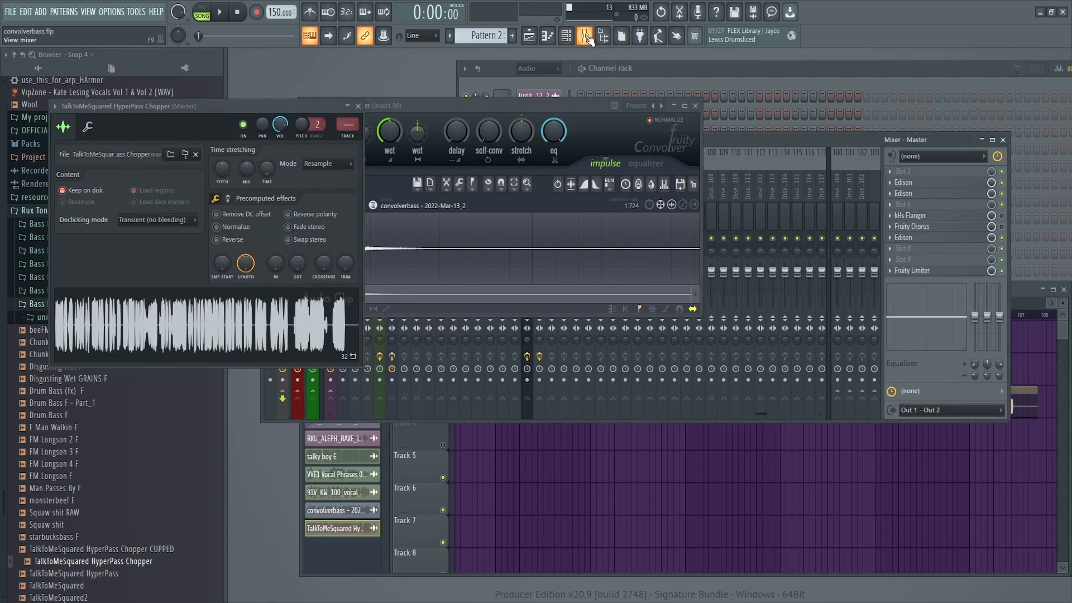
pyautogui.moveTo(586, 108); pyautogui.dragTo(805, 429)
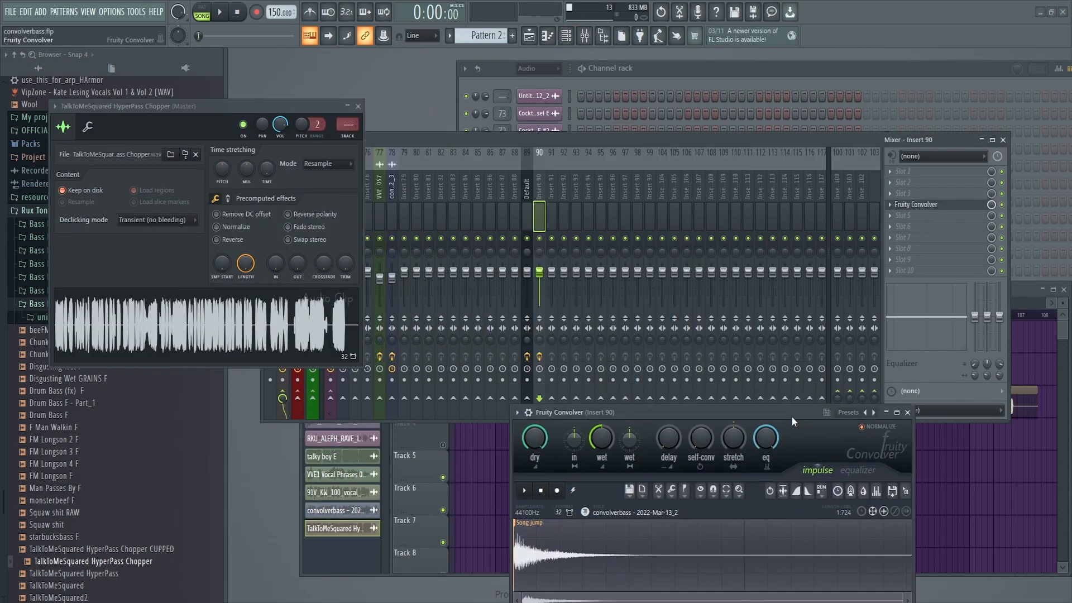
pyautogui.moveTo(514, 137); pyautogui.dragTo(603, 117)
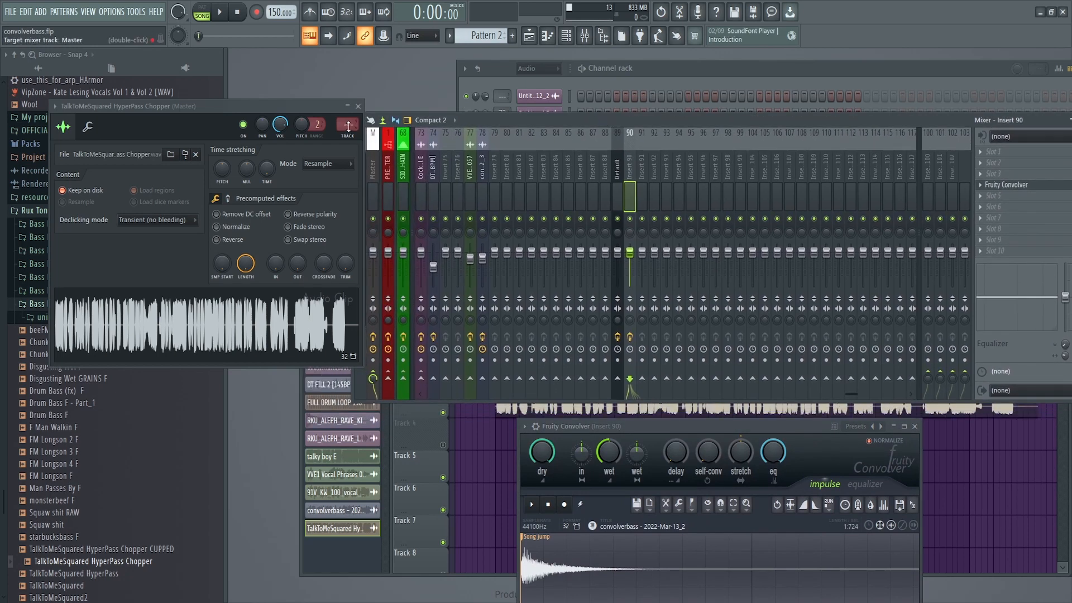
pyautogui.moveTo(286, 106); pyautogui.dragTo(246, 107)
pyautogui.click(631, 167)
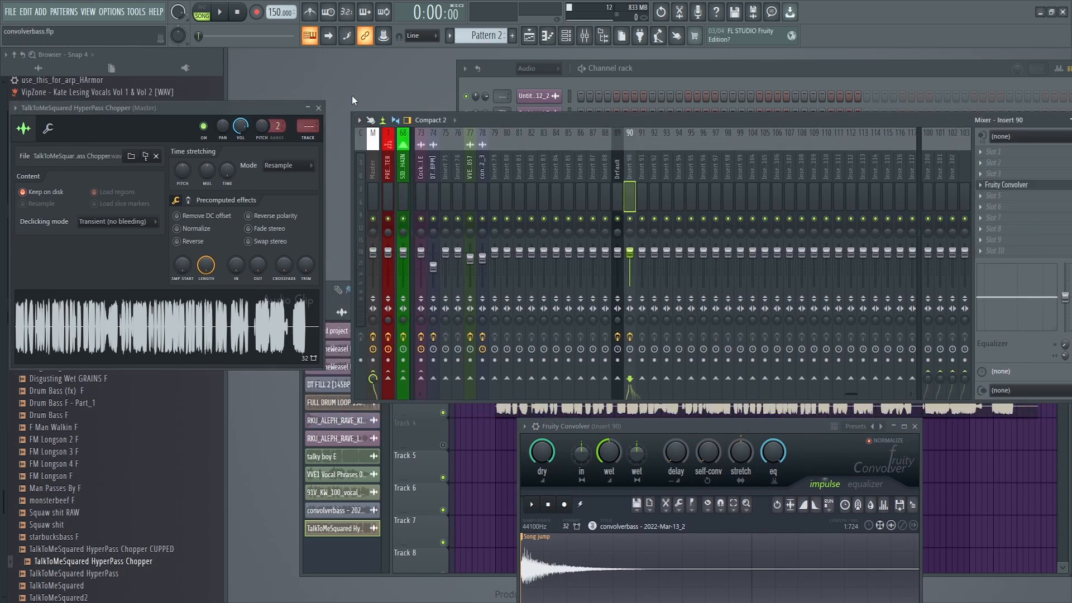
pyautogui.click(359, 120)
pyautogui.click(482, 325)
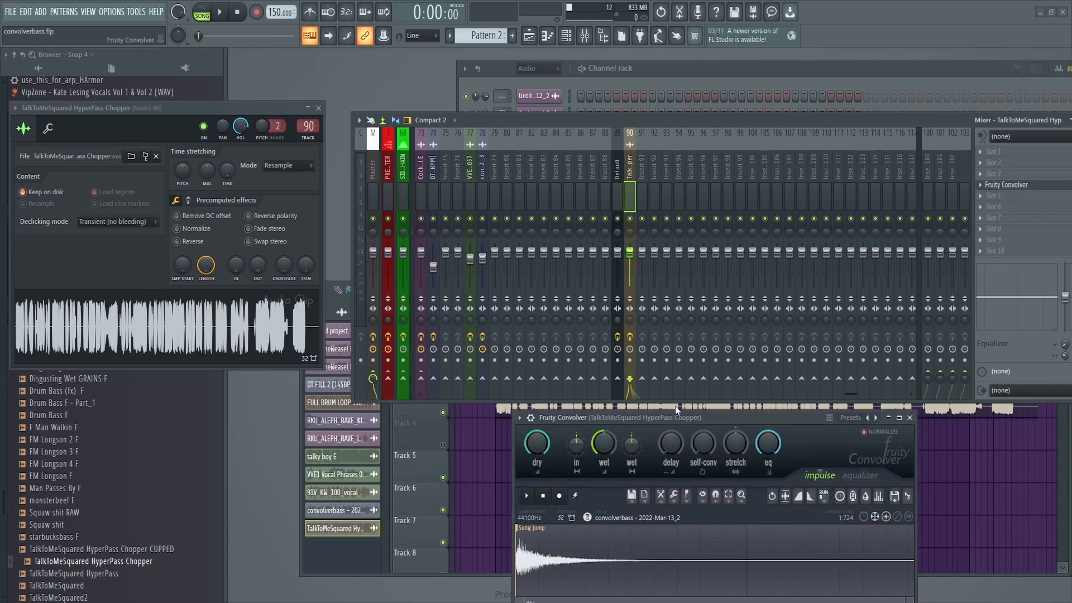
# Turn off the Detached option for the Fruity Convolver window and move it above the playlist.
pyautogui.moveTo(681, 426); pyautogui.dragTo(559, 149)
pyautogui.click(397, 149)
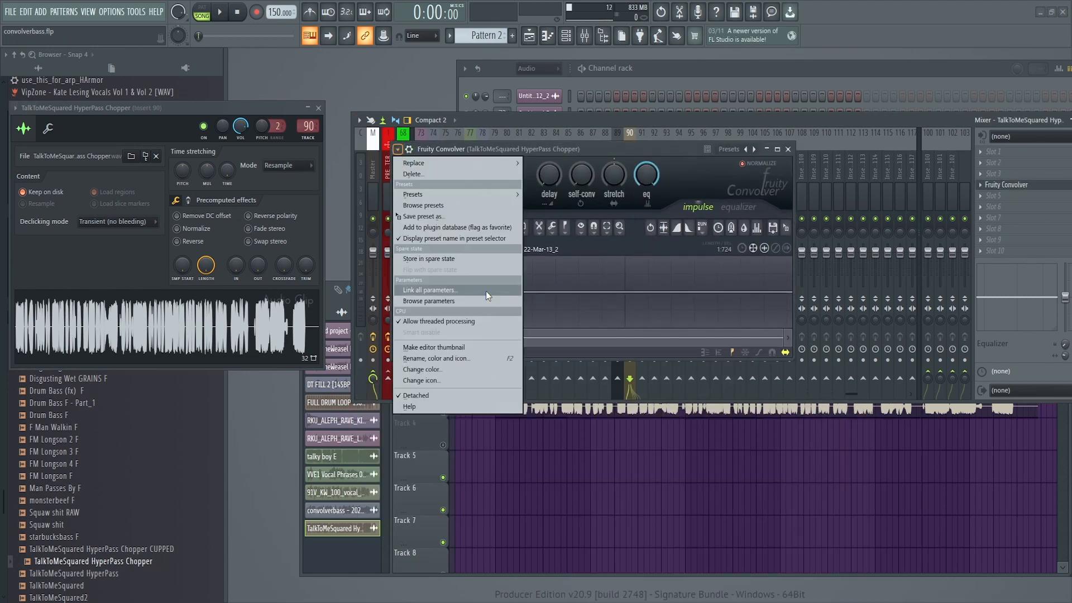
pyautogui.click(441, 395)
pyautogui.moveTo(504, 149); pyautogui.dragTo(478, 95)
# Cut the HyperPass Chopper clip on Track 3 down to its first four steps at bar 85, discarding the rest.
pyautogui.rightClick(639, 522)
pyautogui.scroll(5, 521, 305)
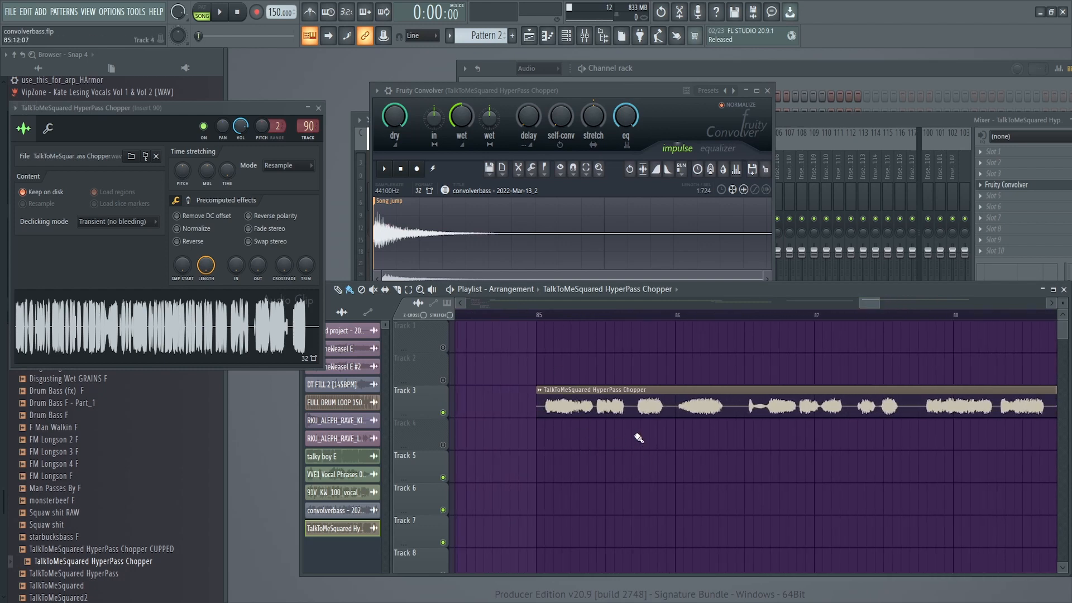
pyautogui.moveTo(634, 412); pyautogui.dragTo(563, 403)
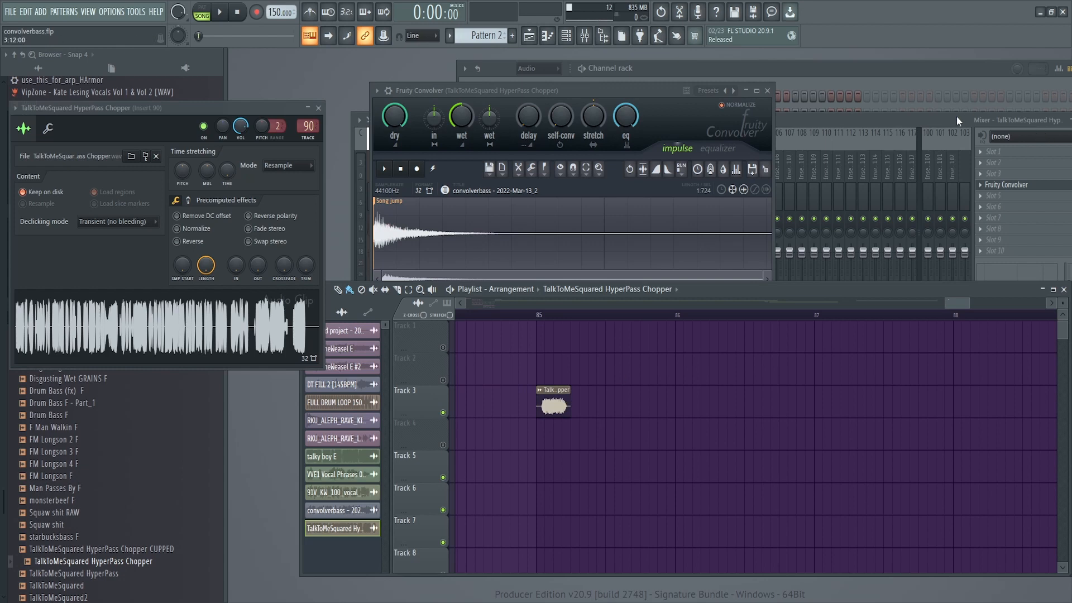
# Bring the mixer into view, select the first half of bar 85 as a loop, and play it.
pyautogui.moveTo(921, 119); pyautogui.dragTo(868, 120)
pyautogui.click(754, 539)
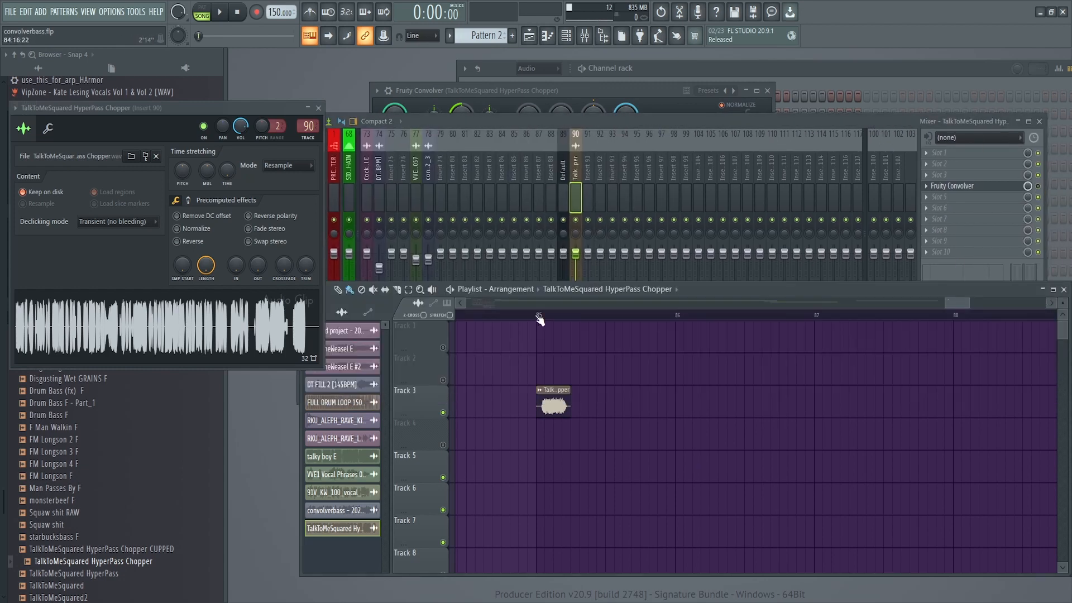
pyautogui.moveTo(537, 315); pyautogui.dragTo(597, 316)
pyautogui.press('space')
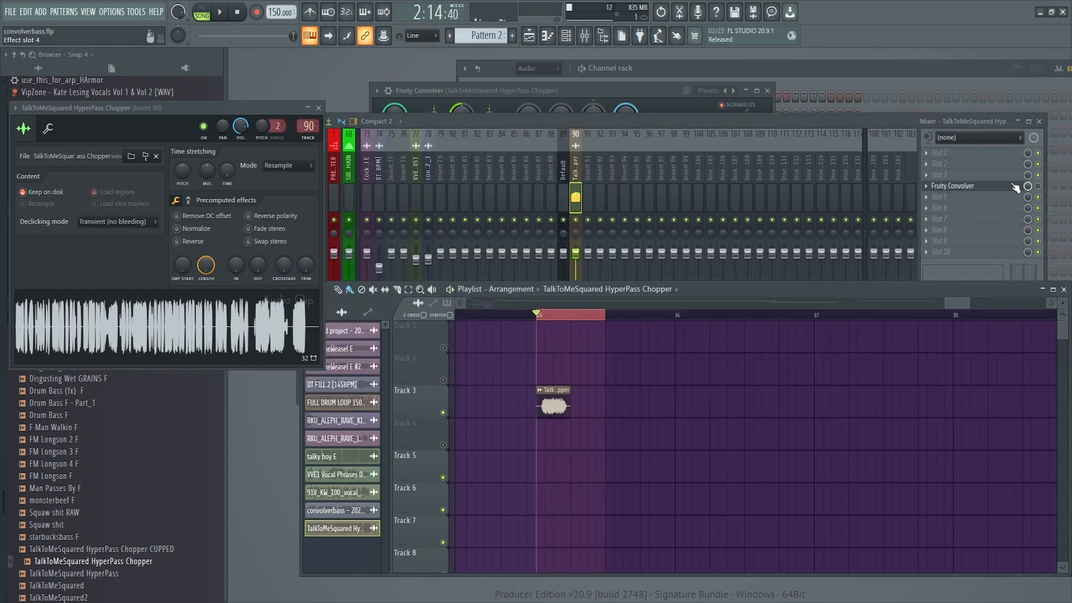
pyautogui.press('space')
# Slip the audio inside the Track 3 clip to begin right at bar 85 and play it with Fruity Convolver enabled.
pyautogui.click(1038, 187)
pyautogui.click(674, 427)
pyautogui.press('space')
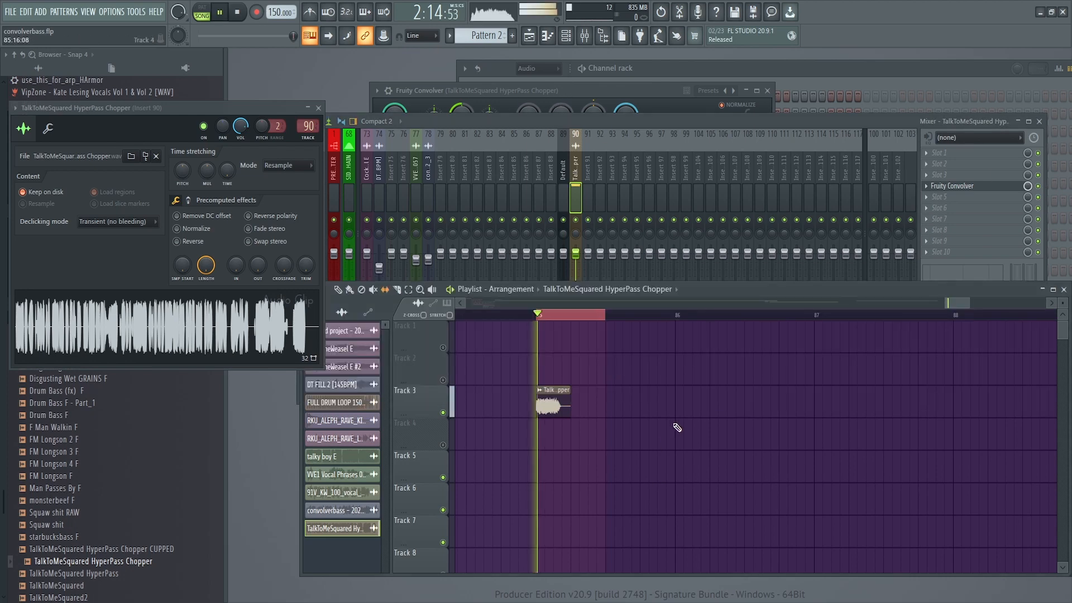
pyautogui.press('space')
# Fine-tune the audio's slip offset inside the short clip and replay the loop to hear the convolved sound.
pyautogui.moveTo(524, 93); pyautogui.dragTo(579, 93)
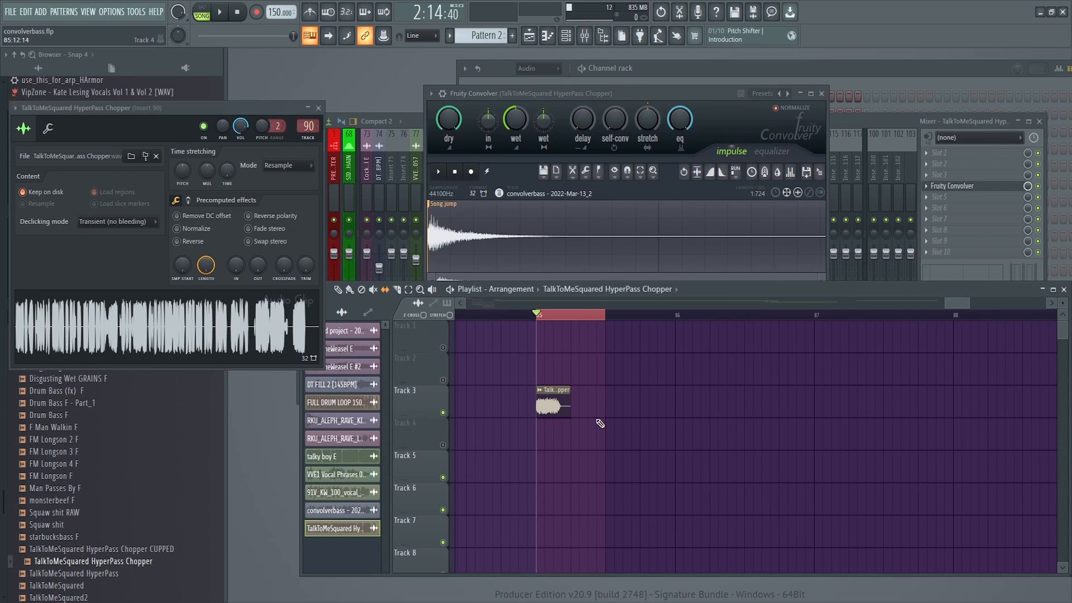
pyautogui.moveTo(544, 417); pyautogui.dragTo(542, 419)
pyautogui.press('space')
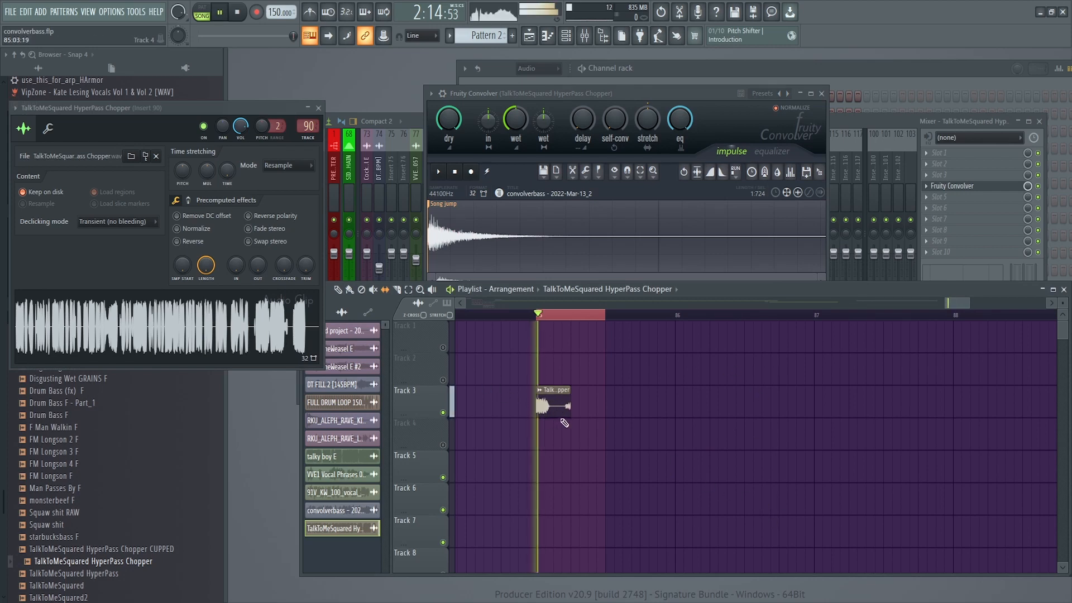
pyautogui.press('space')
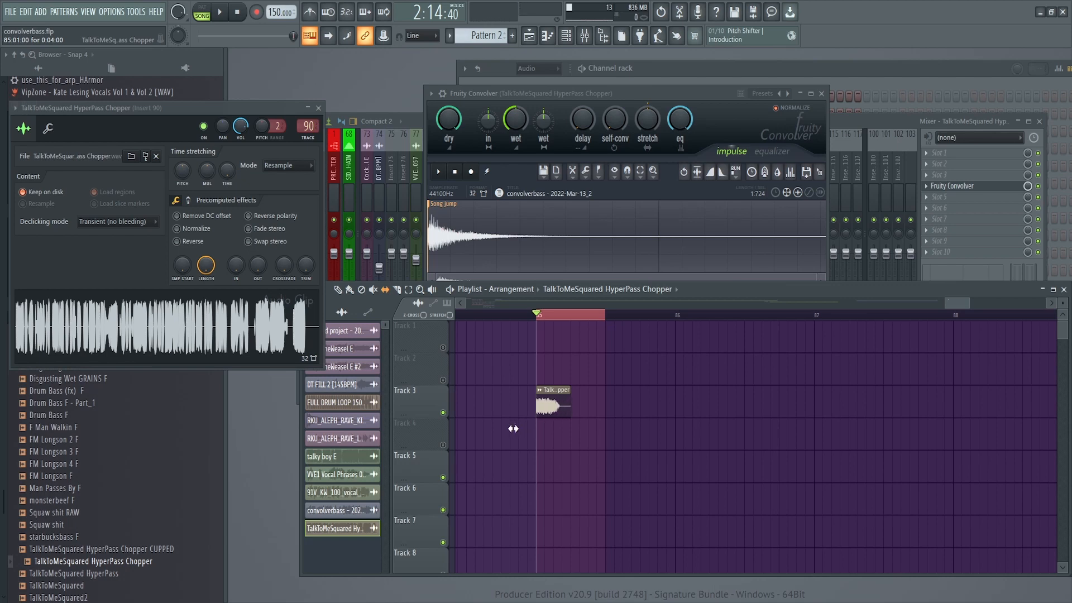
pyautogui.press('space')
pyautogui.press('space')
pyautogui.press('space')
pyautogui.press('space')
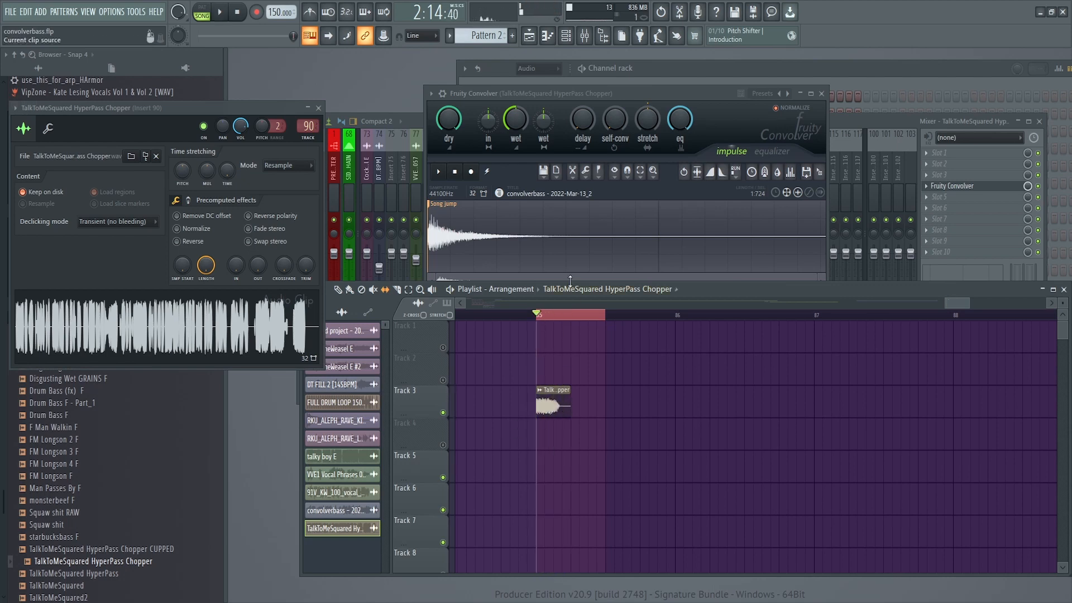
pyautogui.press('space')
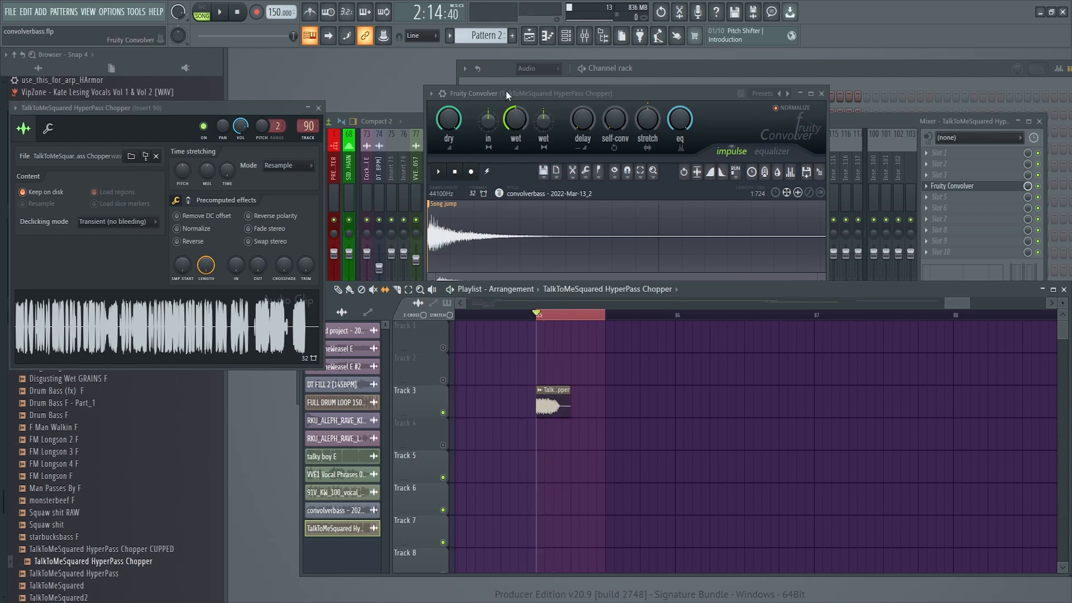
# Adjust Fruity Convolver's wet stereo separation and play the loop.
pyautogui.moveTo(506, 91); pyautogui.dragTo(499, 144)
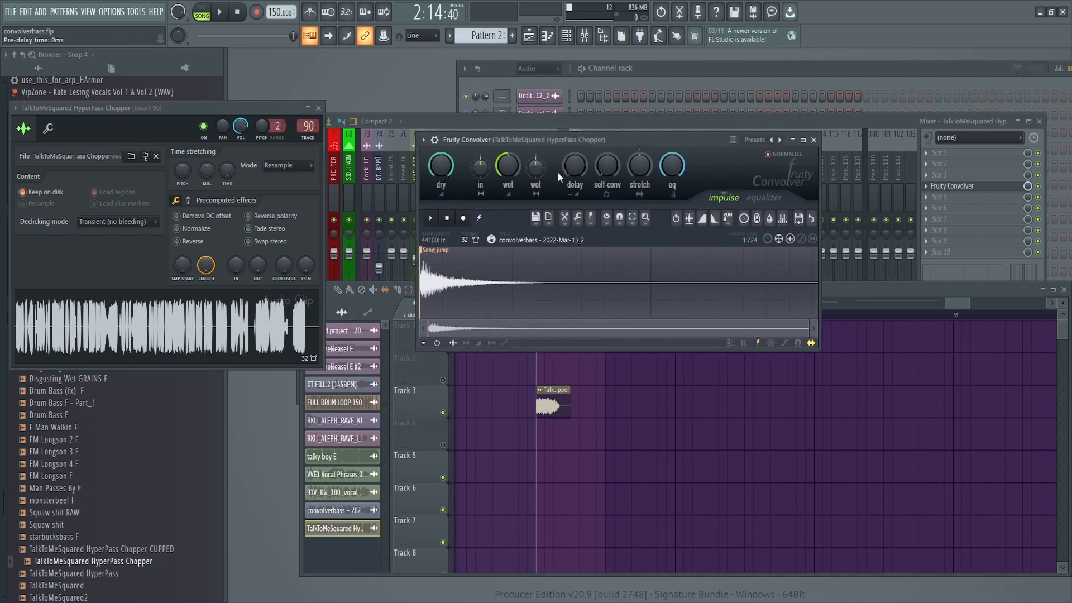
pyautogui.moveTo(534, 170); pyautogui.dragTo(535, 158)
pyautogui.rightClick(718, 462)
pyautogui.press('space')
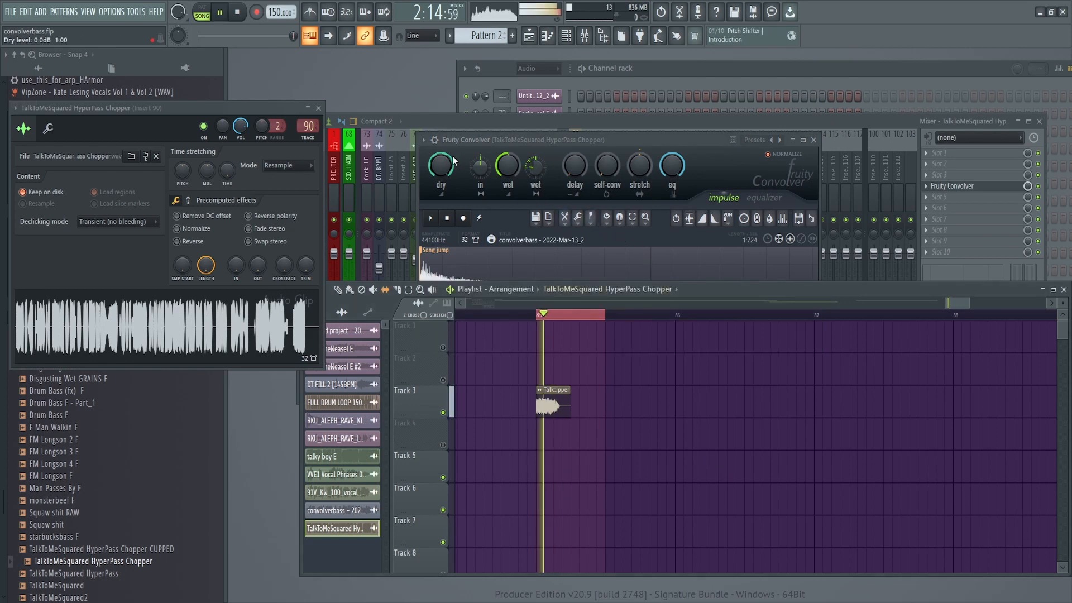
pyautogui.press('space')
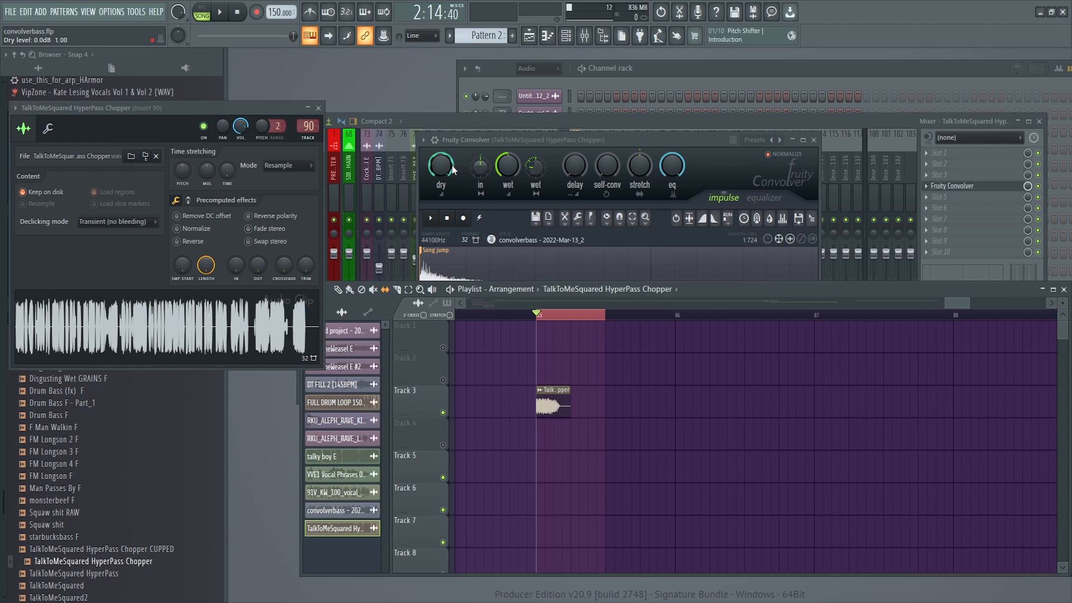
# Turn Fruity Convolver's dry level all the way down and play the loop to hear only the wet signal.
pyautogui.moveTo(450, 168); pyautogui.dragTo(450, 223)
pyautogui.rightClick(616, 418)
pyautogui.press('space')
pyautogui.press('space')
pyautogui.press('space')
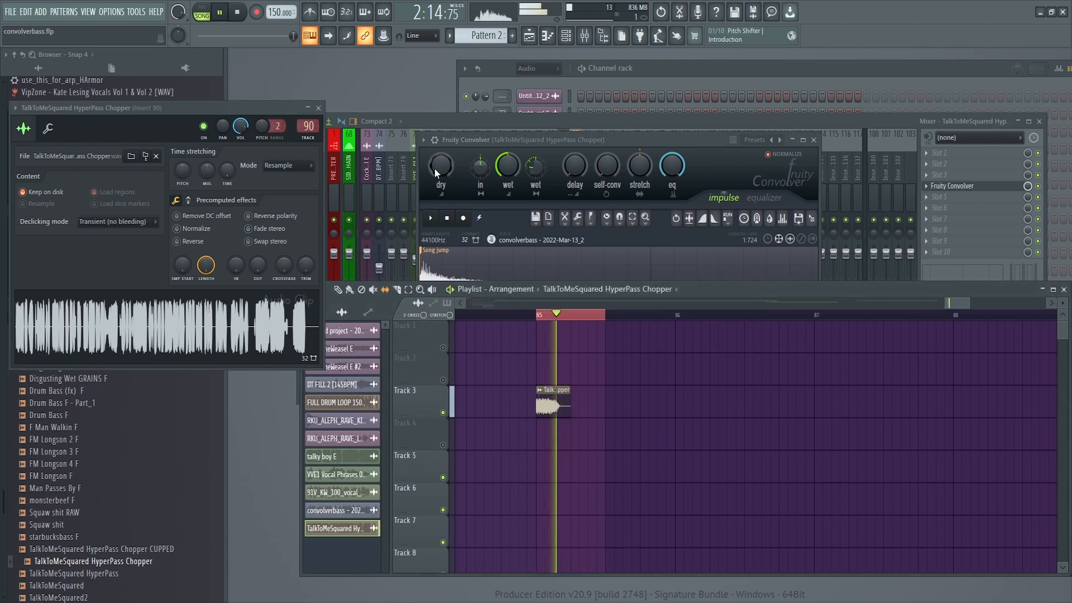
# Set Fruity Convolver's dry level to about -8.1 dB and audition the loop.
pyautogui.click(450, 196)
pyautogui.moveTo(441, 167)
pyautogui.mouseDown()
pyautogui.moveTo(441, 148)
pyautogui.moveTo(439, 160)
pyautogui.mouseUp()
pyautogui.press('space')
pyautogui.press('space')
pyautogui.press('space')
pyautogui.press('space')
pyautogui.press('space')
pyautogui.press('space')
pyautogui.press('space')
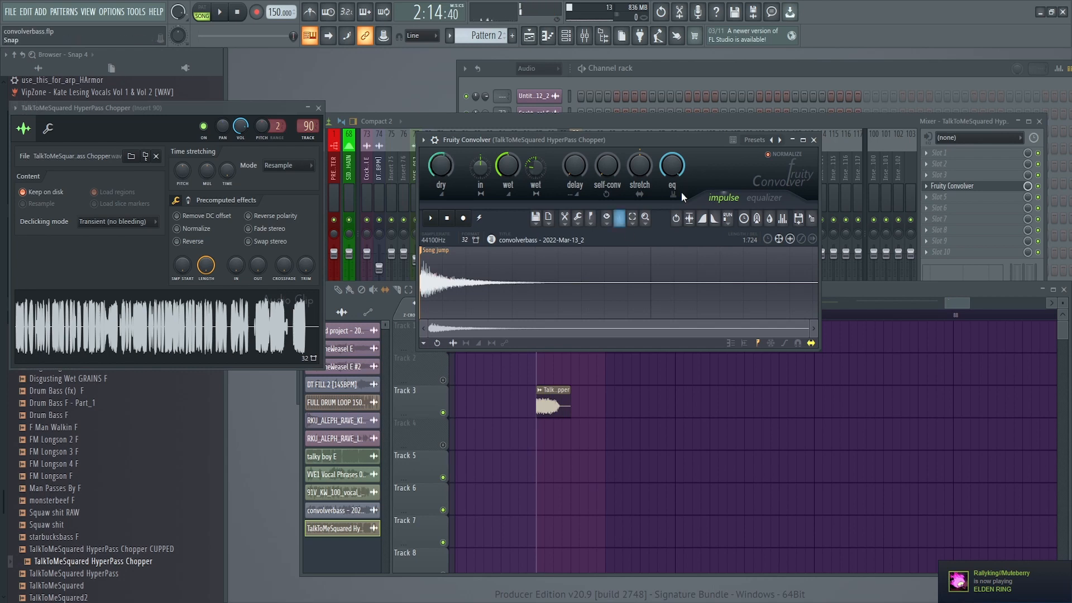
# Load OTT into slot 6 of mixer insert 90 and play the loop through it.
pyautogui.click(937, 208)
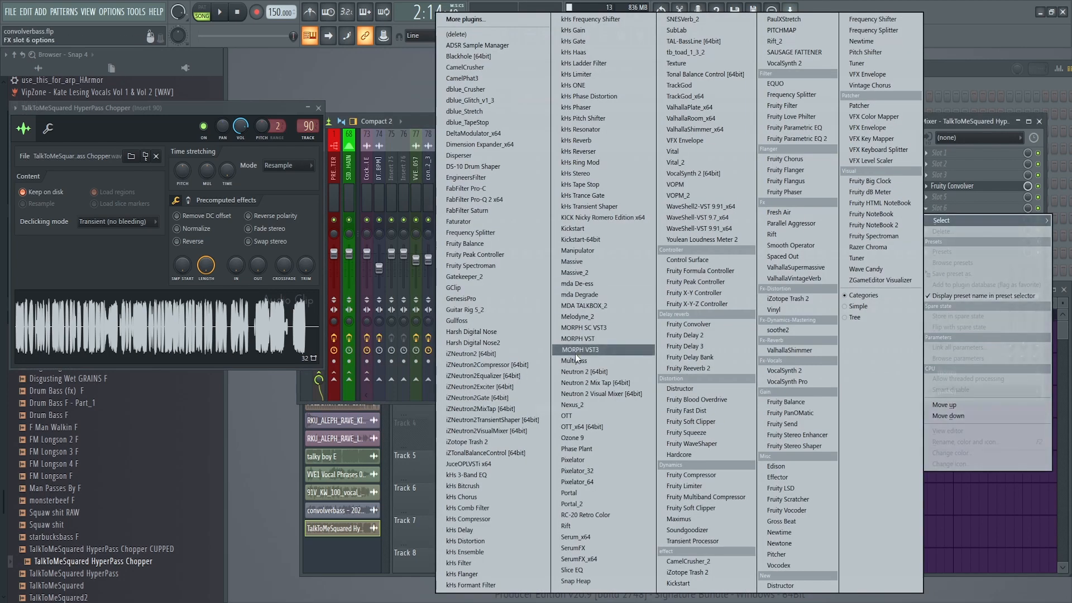
pyautogui.click(580, 415)
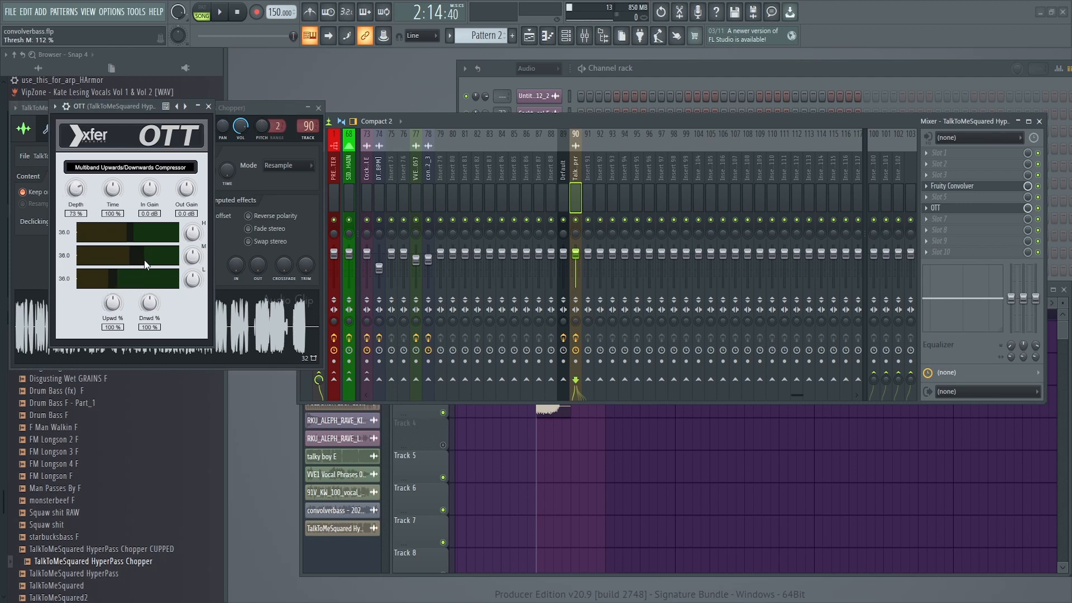
pyautogui.click(640, 490)
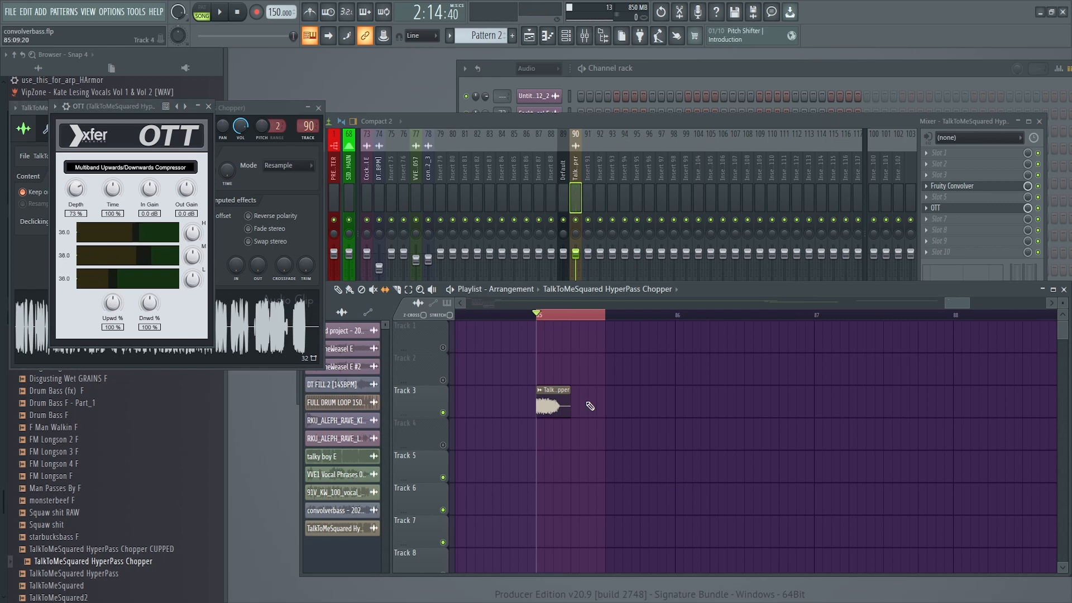
pyautogui.press('space')
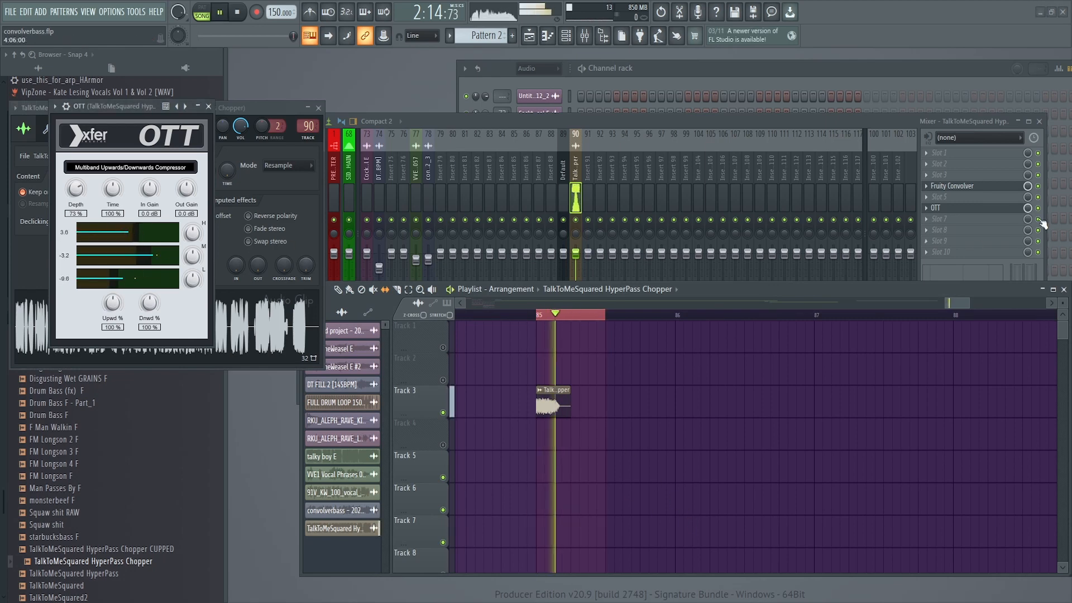
# Stop playback, close the OTT window, and reopen Fruity Convolver.
pyautogui.click(949, 188)
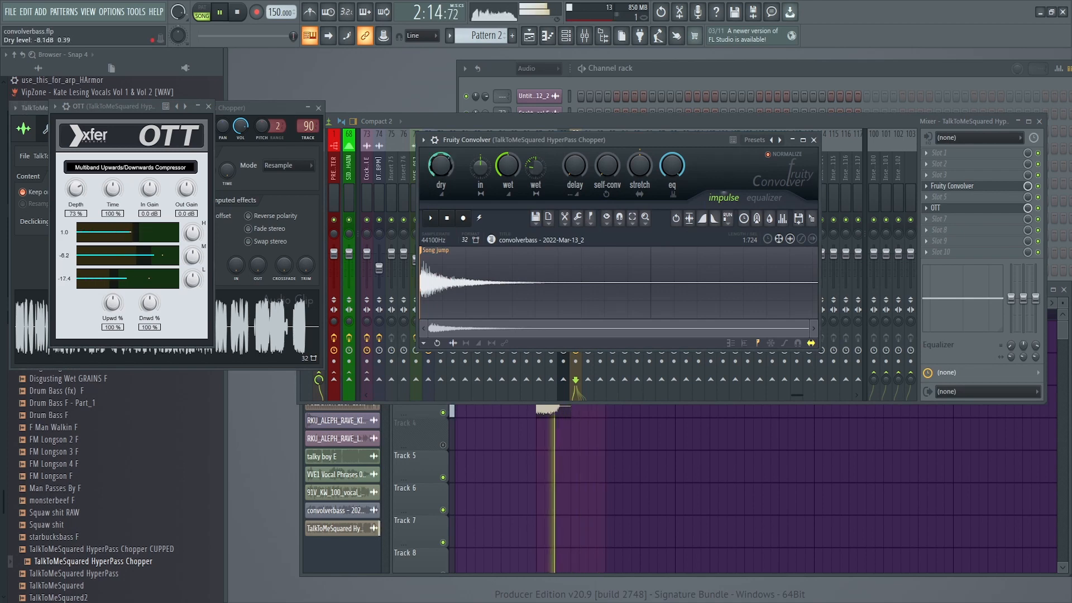
pyautogui.click(239, 11)
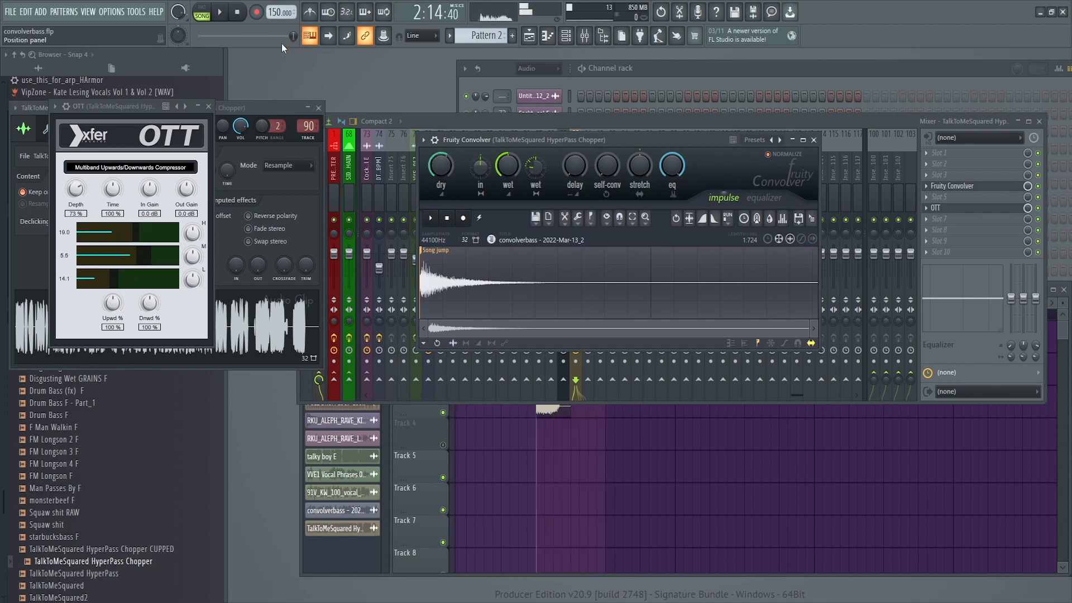
pyautogui.click(212, 109)
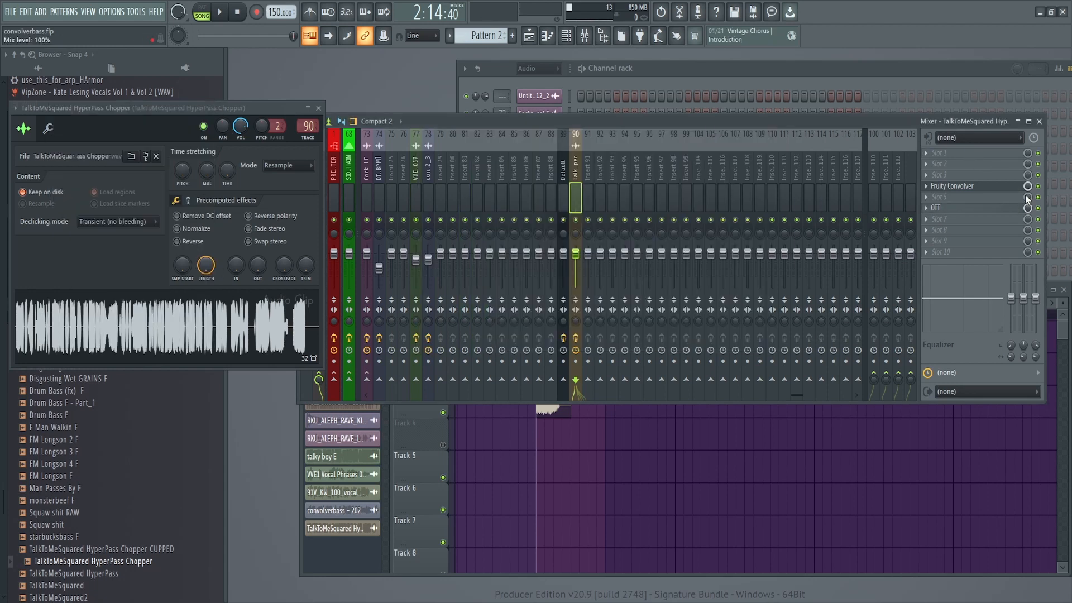
pyautogui.click(951, 186)
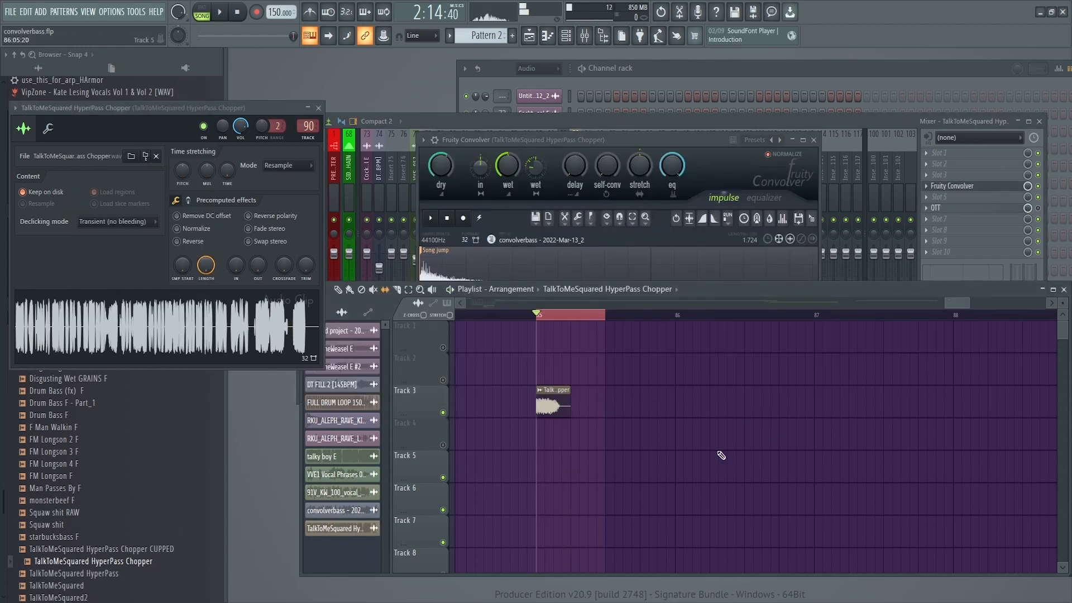
# Try a 68 ms pre-delay in Fruity Convolver, audition it with the loop, and bring the delay back to zero.
pyautogui.click(591, 163)
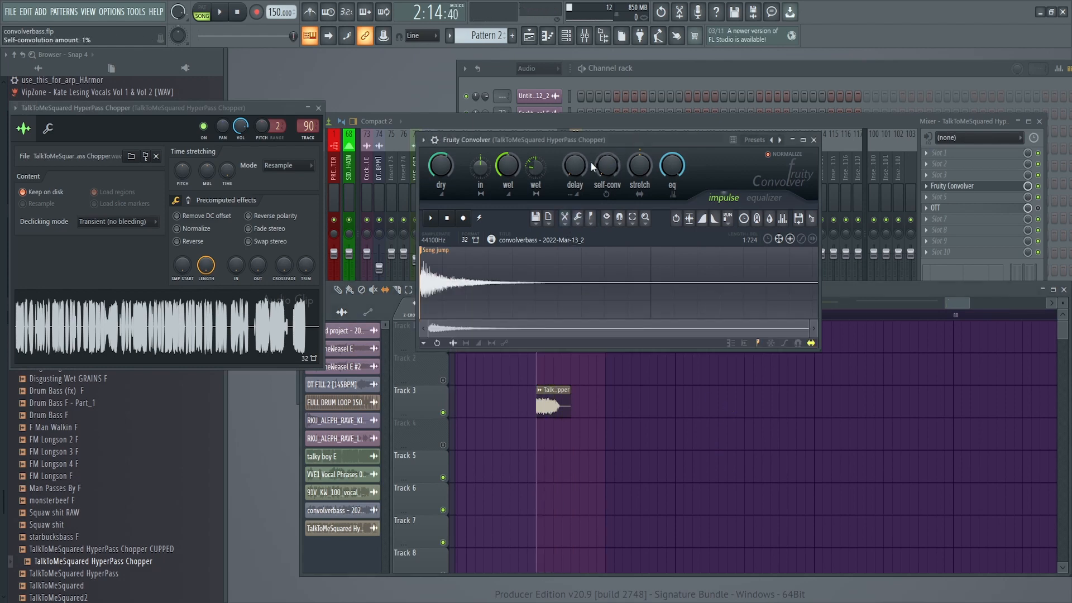
pyautogui.press('space')
pyautogui.moveTo(579, 168); pyautogui.dragTo(579, 139)
pyautogui.press('space')
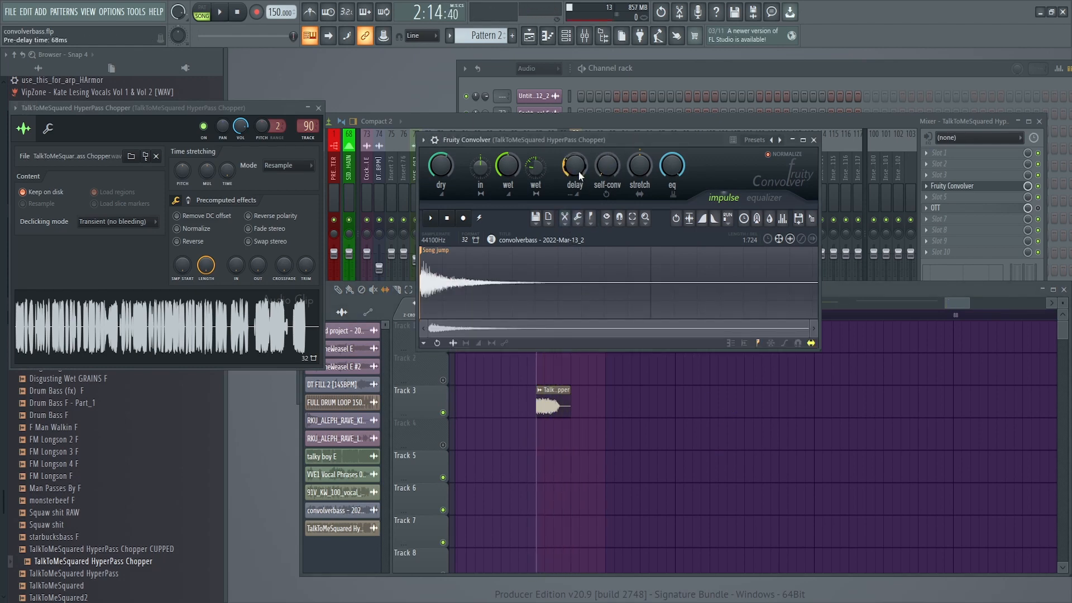
pyautogui.press('space')
pyautogui.press('space')
pyautogui.press('space')
pyautogui.press('space')
pyautogui.moveTo(579, 167); pyautogui.dragTo(579, 161)
pyautogui.press('space')
pyautogui.press('space')
pyautogui.press('space')
# Raise Fruity Convolver's self-convolution amount, trying 27% and 23%, while playing the loop.
pyautogui.moveTo(609, 169); pyautogui.dragTo(608, 159)
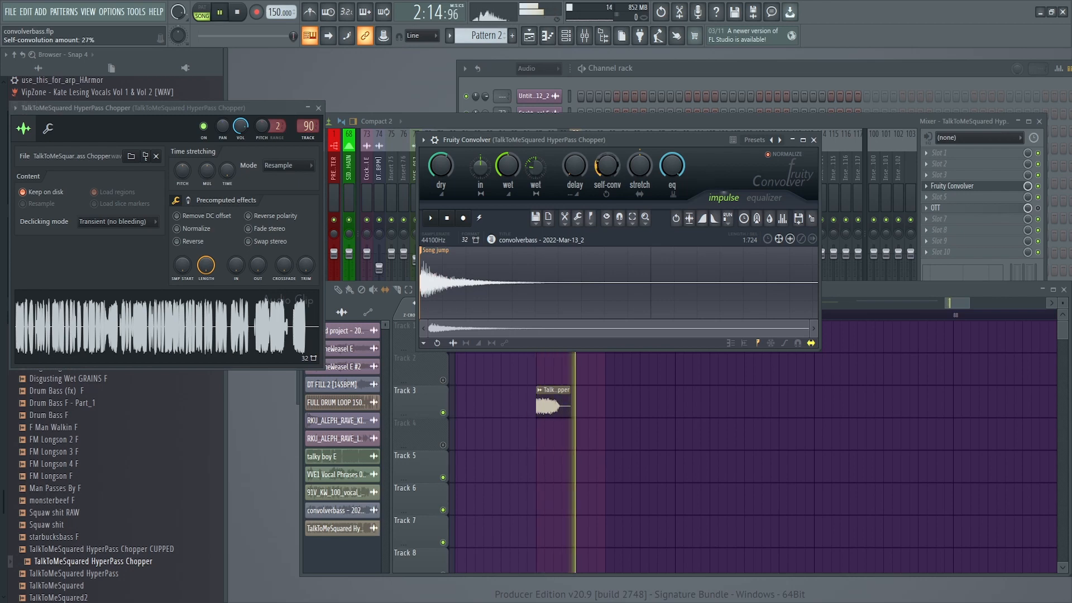
pyautogui.press('space')
pyautogui.press('space')
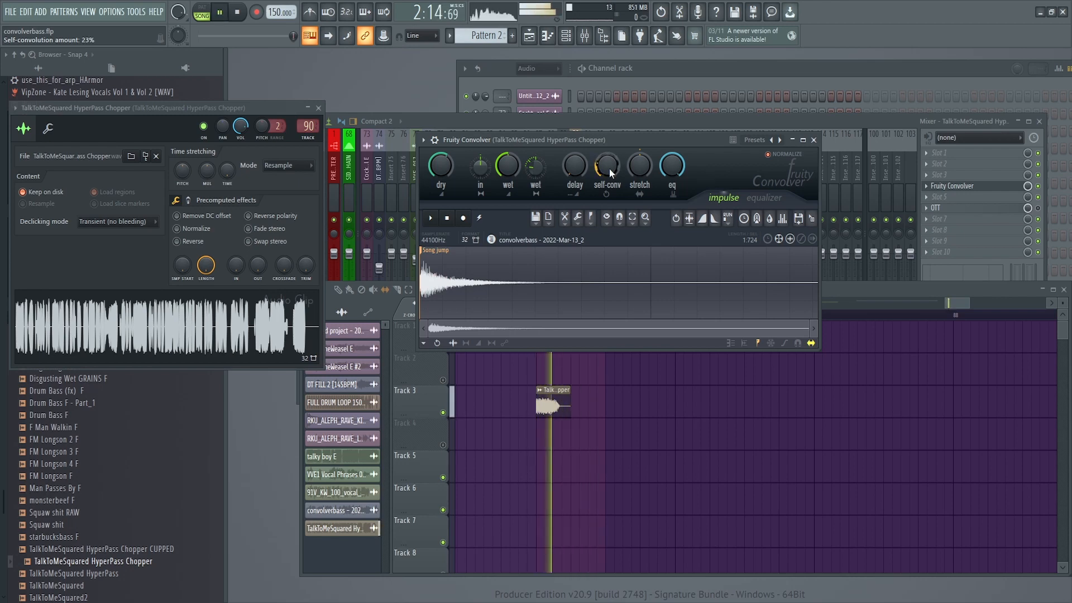
pyautogui.press('space')
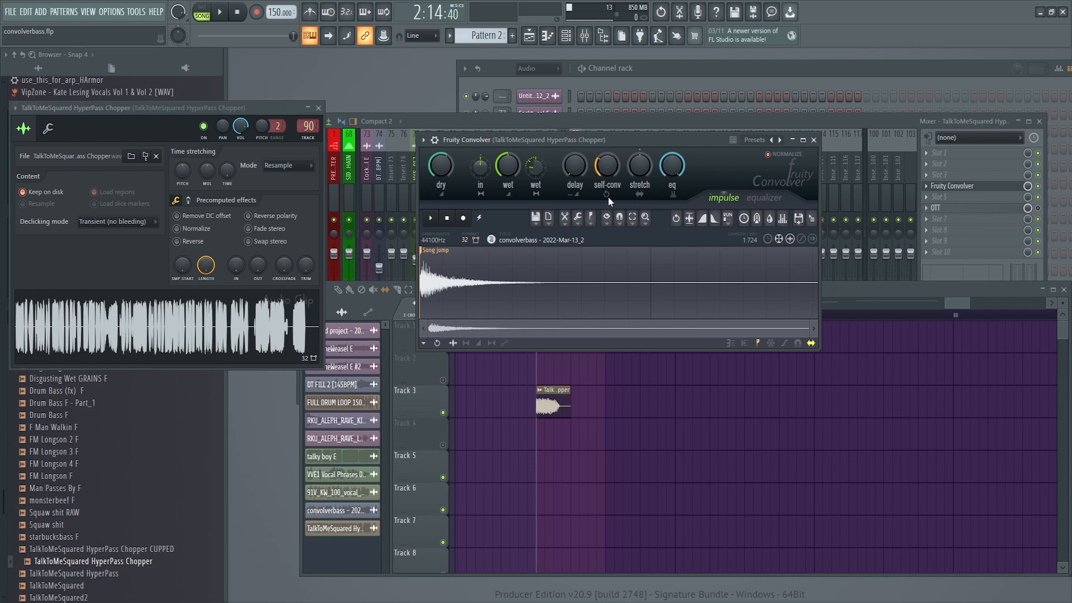
# Fine-tune Fruity Convolver's self-convolution amount and audition the loop several times.
pyautogui.press('space')
pyautogui.press('space')
pyautogui.moveTo(608, 166); pyautogui.dragTo(607, 154)
pyautogui.press('space')
pyautogui.press('space')
pyautogui.press('space')
pyautogui.press('space')
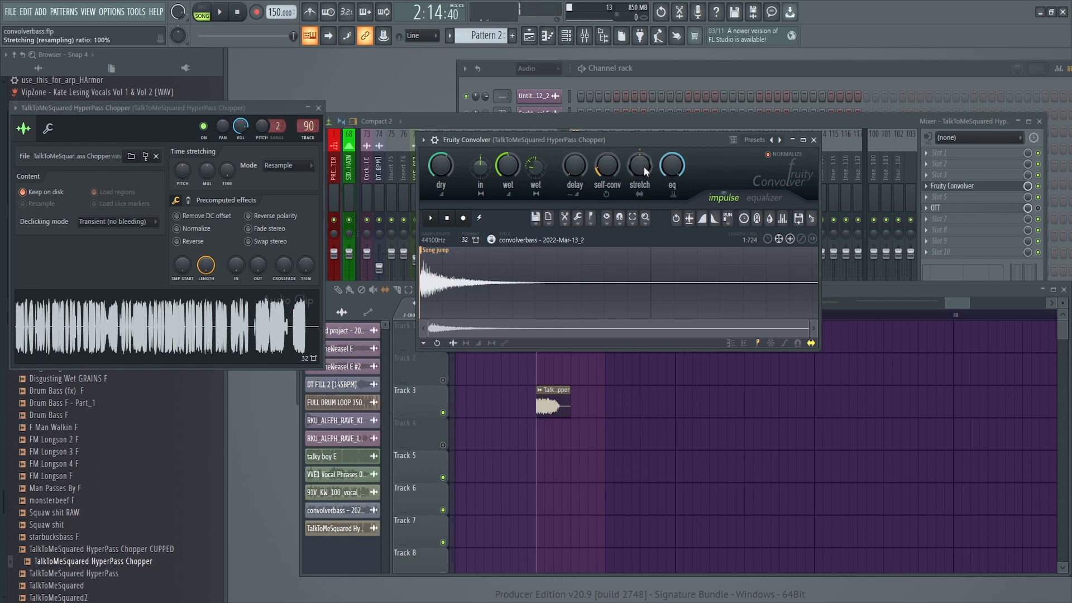
# Load Fruity Parametric EQ 2 into slot 8 of mixer insert 90 and cut the low mids with band 3 while auditioning.
pyautogui.click(943, 230)
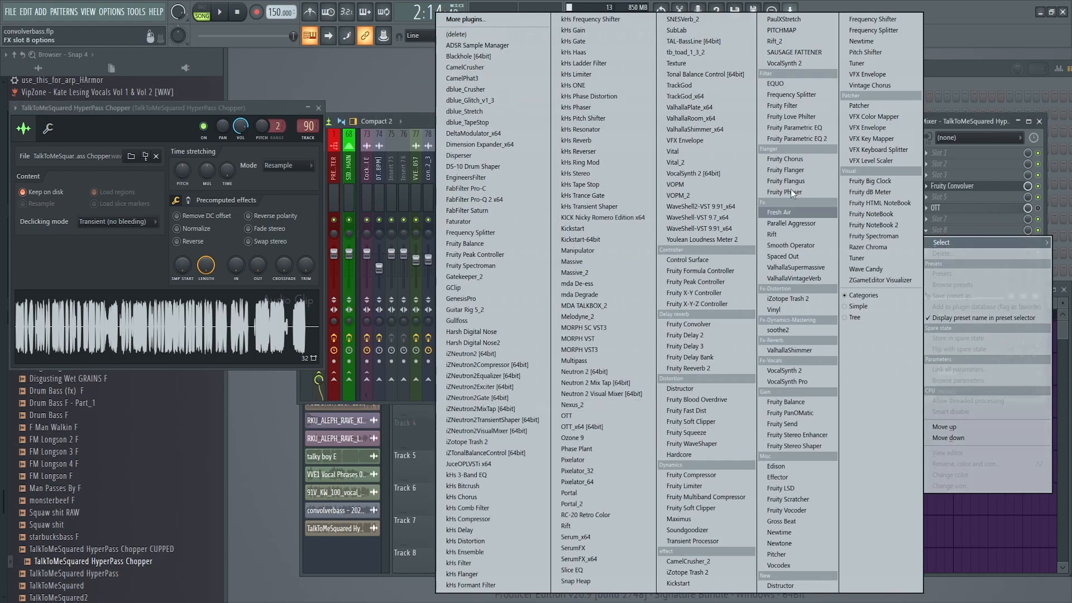
pyautogui.click(807, 140)
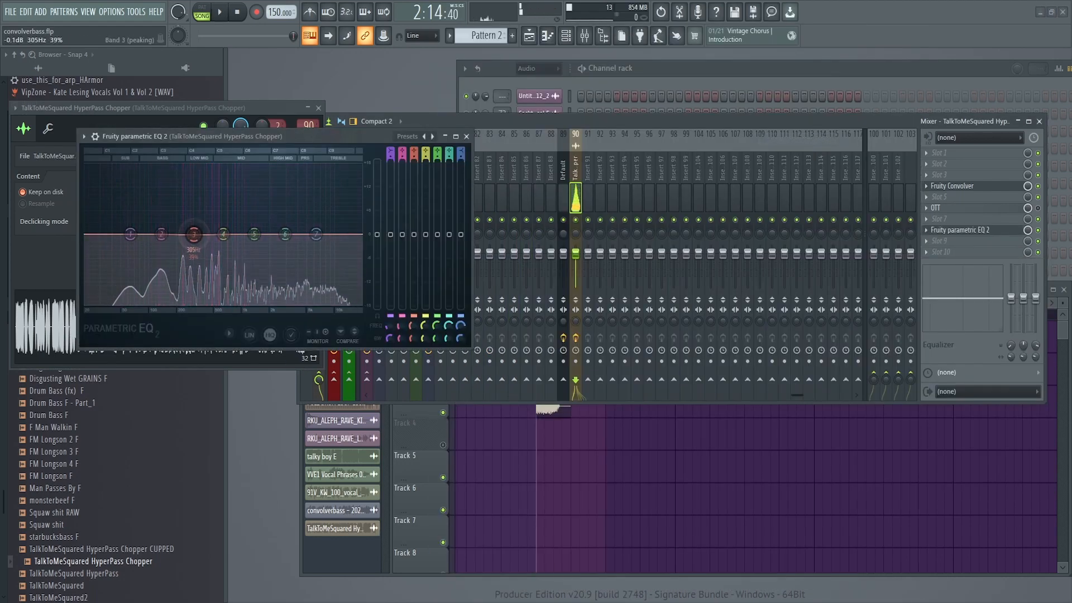
pyautogui.moveTo(186, 234); pyautogui.dragTo(198, 256)
pyautogui.press('space')
pyautogui.press('space')
pyautogui.press('space')
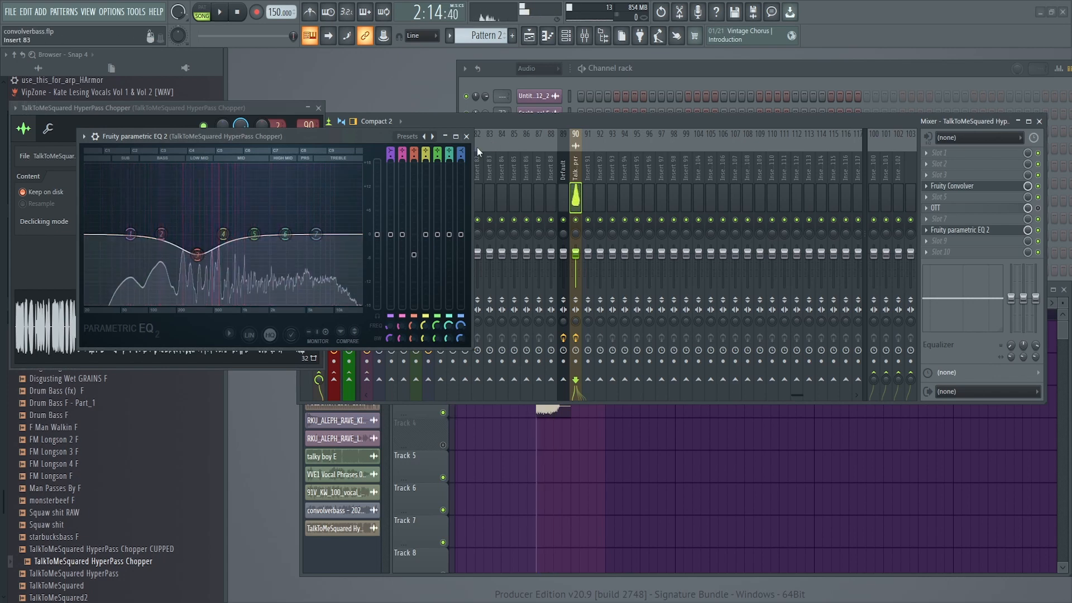
pyautogui.click(466, 136)
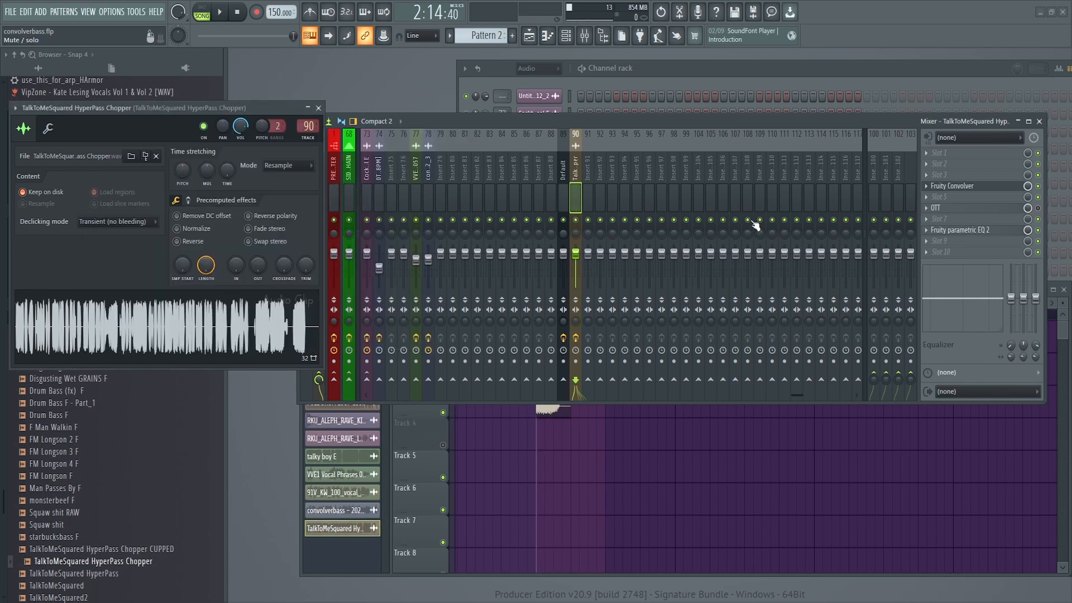
# Reopen Fruity Convolver and display the volume envelope over the chord impulse.
pyautogui.click(965, 187)
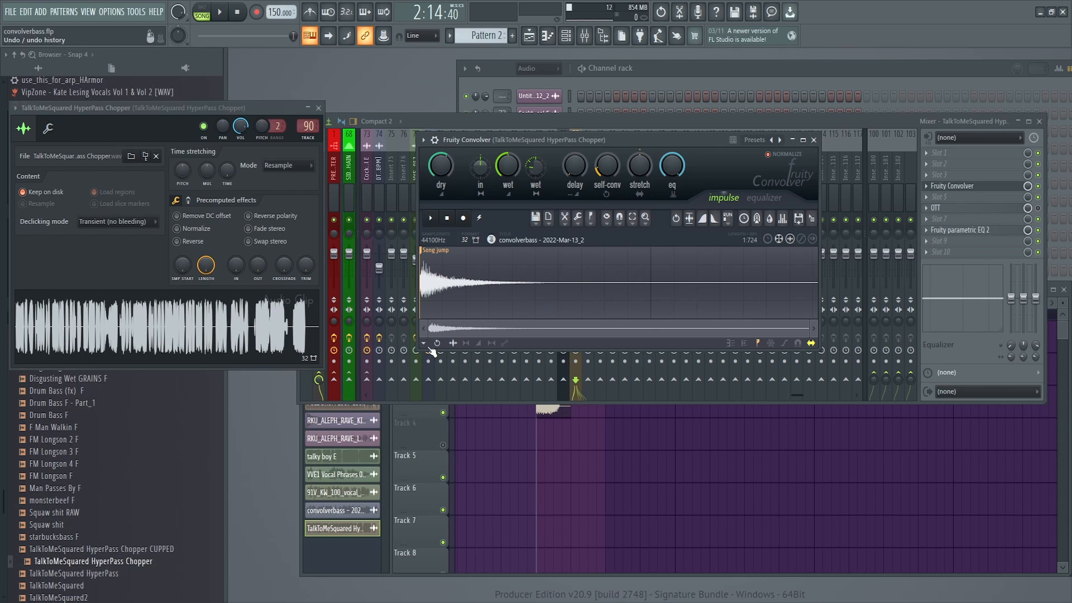
pyautogui.click(481, 343)
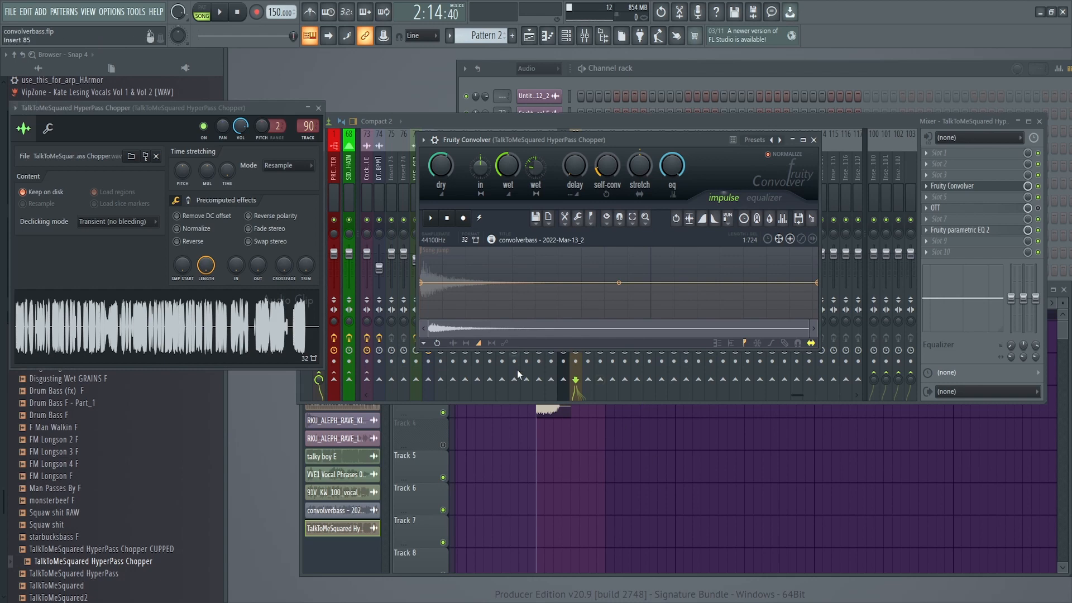
pyautogui.click(807, 504)
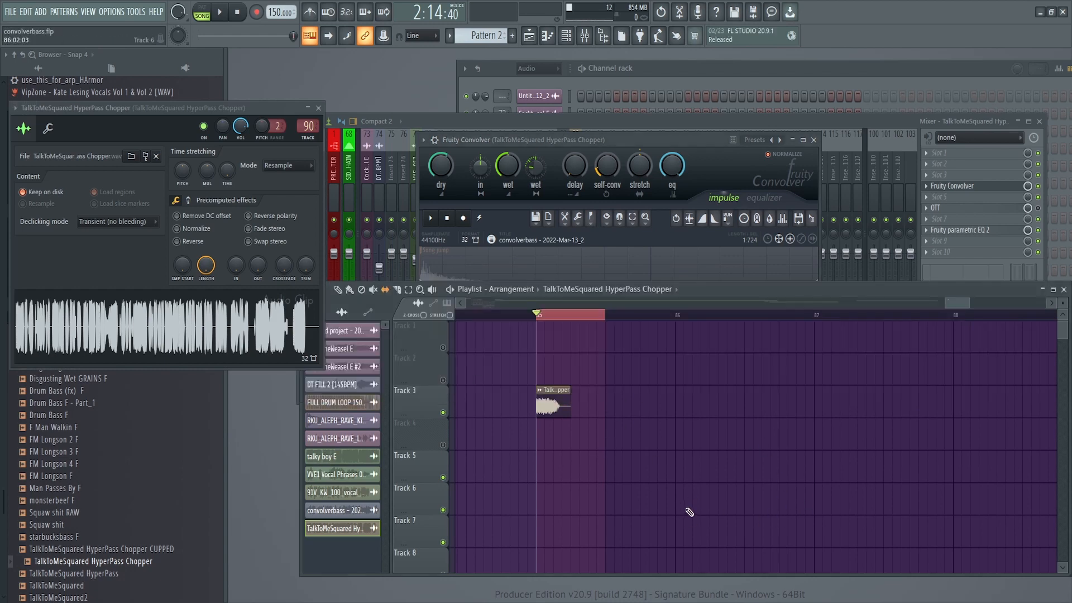
pyautogui.moveTo(578, 142); pyautogui.dragTo(575, 133)
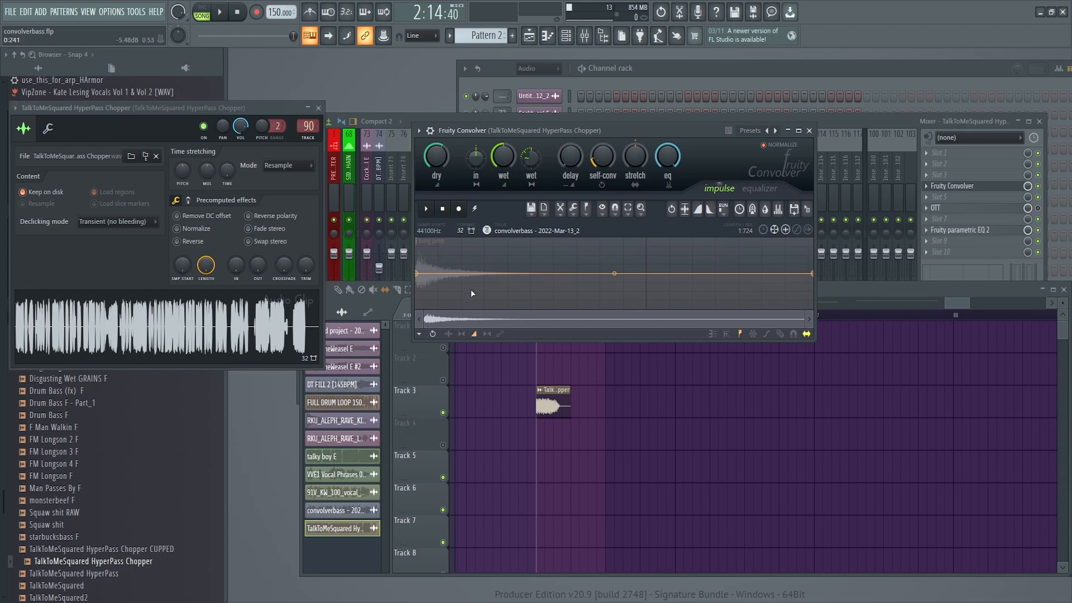
# Add a silent envelope point early in the impulse, curve the drop with about 58% tension, and play the loop.
pyautogui.moveTo(469, 296); pyautogui.dragTo(442, 274)
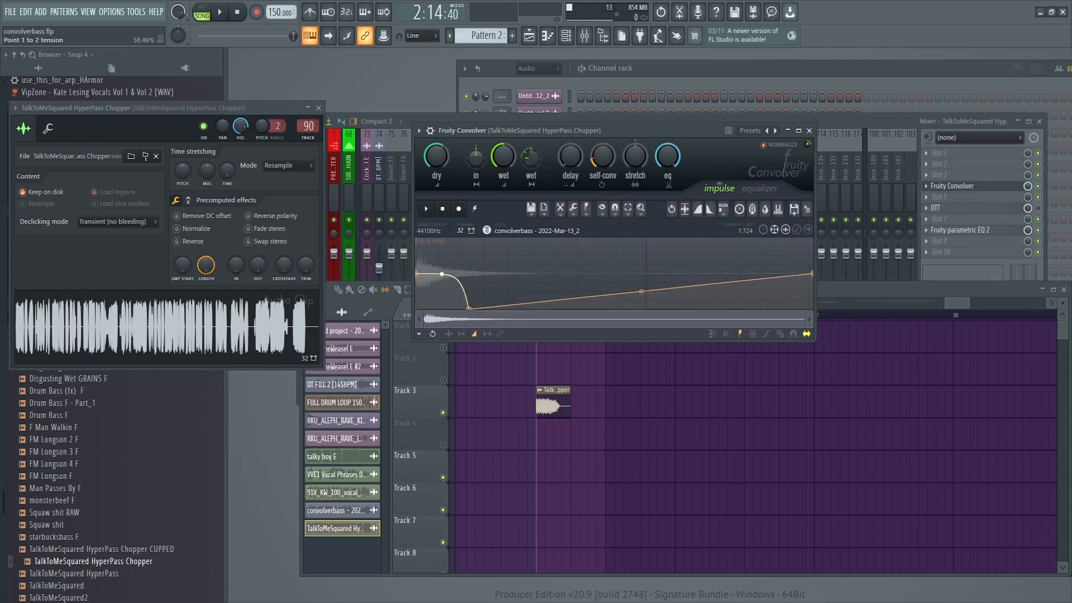
pyautogui.moveTo(470, 309); pyautogui.dragTo(464, 309)
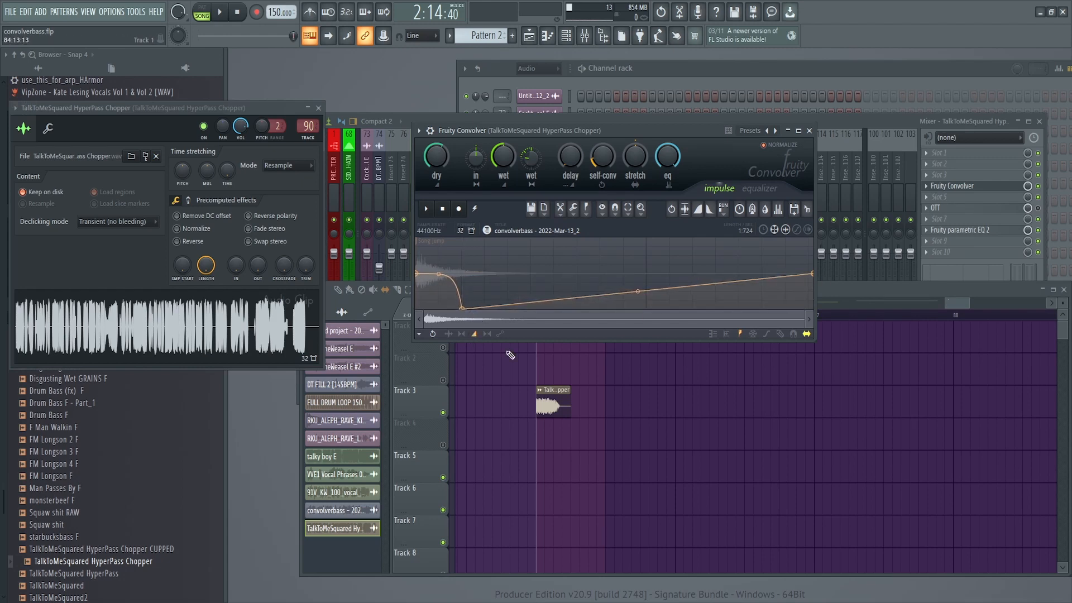
pyautogui.click(650, 447)
pyautogui.press('space')
pyautogui.click(630, 132)
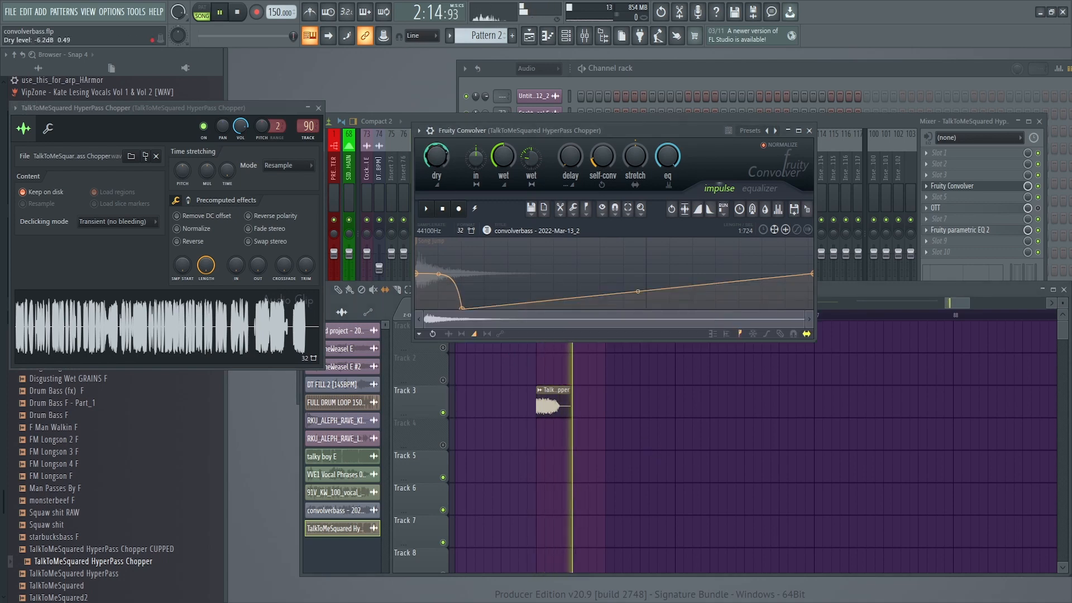
pyautogui.press('space')
# Try moving the envelope's silent point close to the impulse's end with a straight decline, and audition the loop.
pyautogui.moveTo(466, 310); pyautogui.dragTo(767, 373)
pyautogui.rightClick(589, 274)
pyautogui.click(678, 430)
pyautogui.press('space')
pyautogui.press('space')
pyautogui.press('space')
pyautogui.press('space')
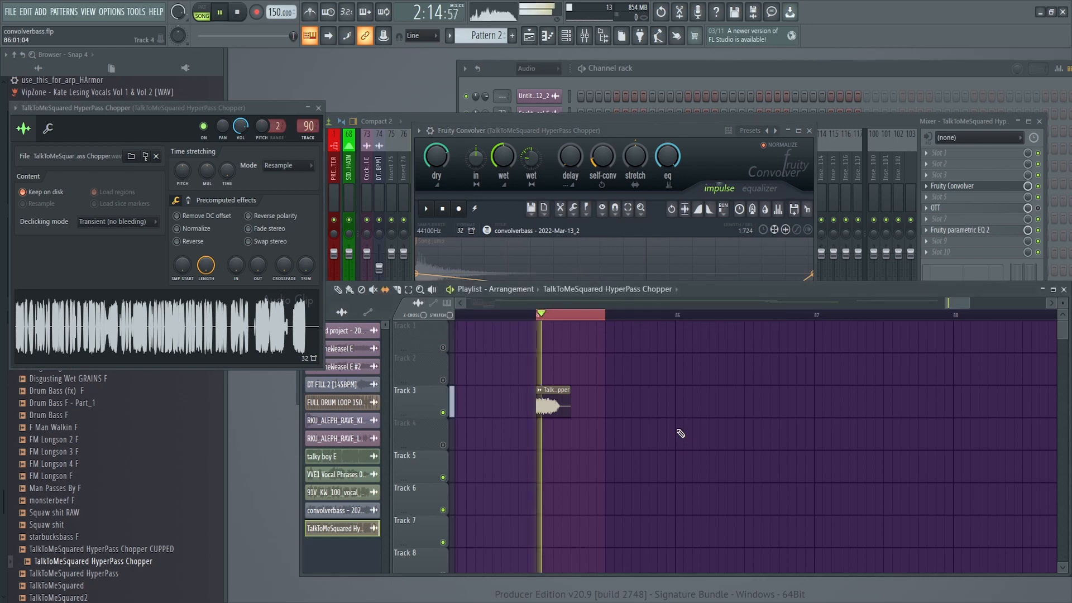
# Bring the envelope's silent point back near the impulse's start, curve the drop, and lower the end point to silence.
pyautogui.click(644, 151)
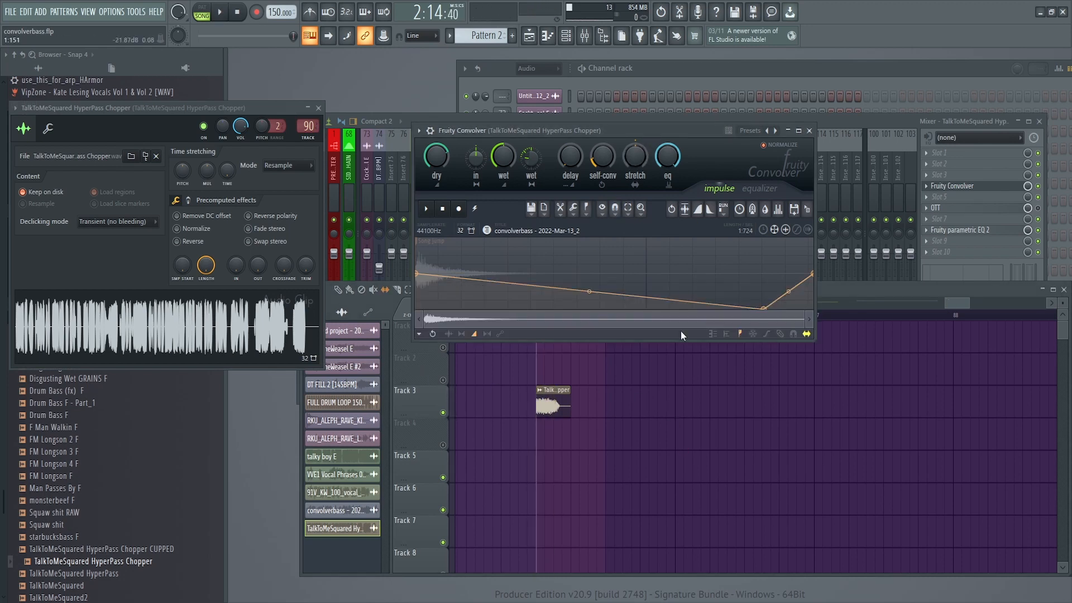
pyautogui.moveTo(767, 308); pyautogui.dragTo(517, 324)
pyautogui.moveTo(465, 291); pyautogui.dragTo(465, 273)
pyautogui.moveTo(516, 316); pyautogui.dragTo(481, 317)
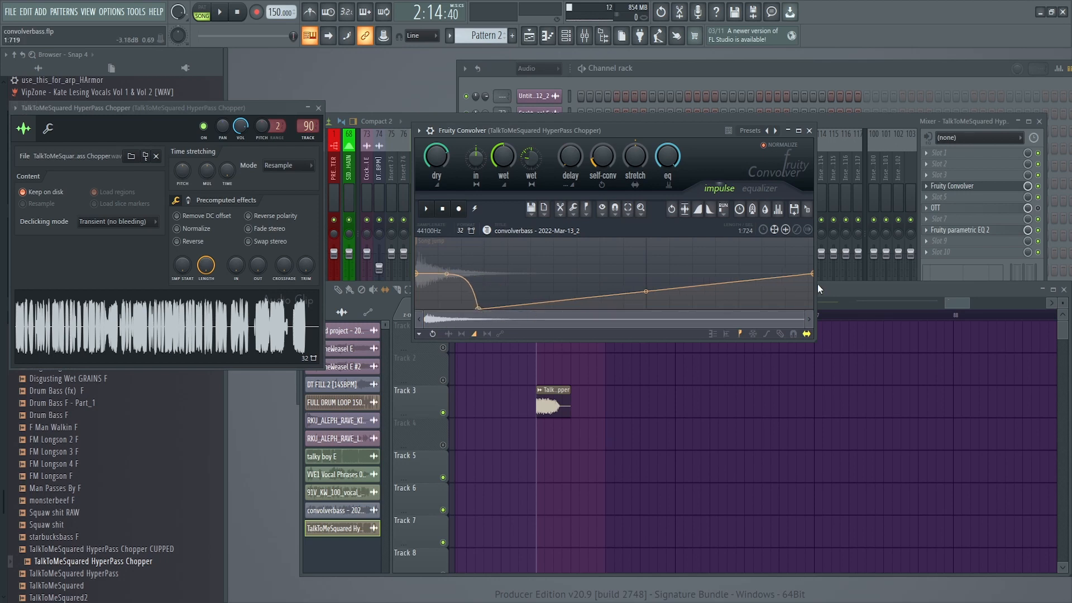
pyautogui.moveTo(809, 277); pyautogui.dragTo(821, 336)
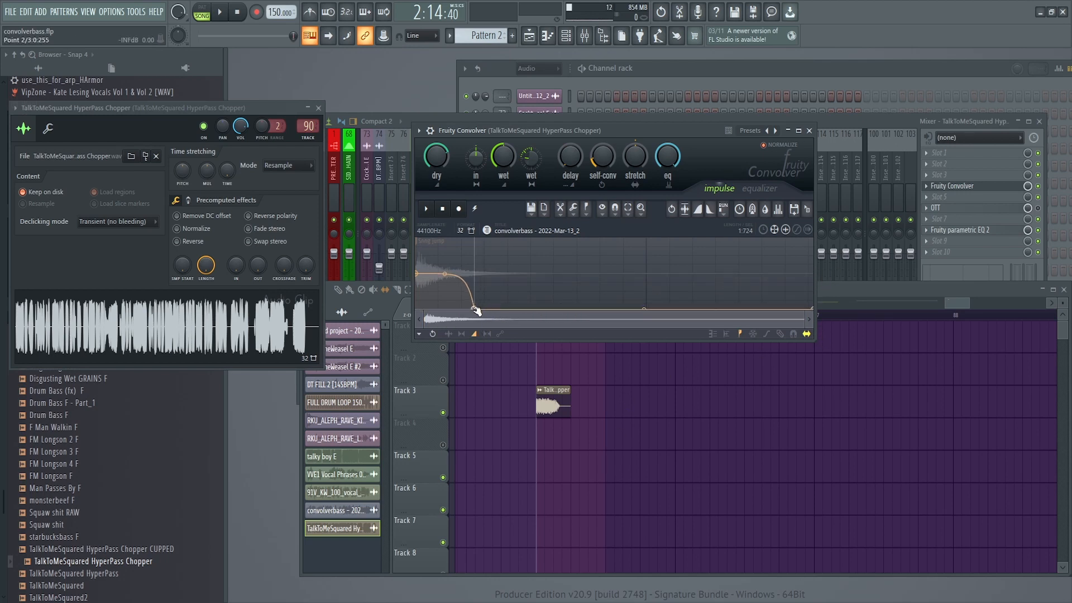
pyautogui.click(641, 413)
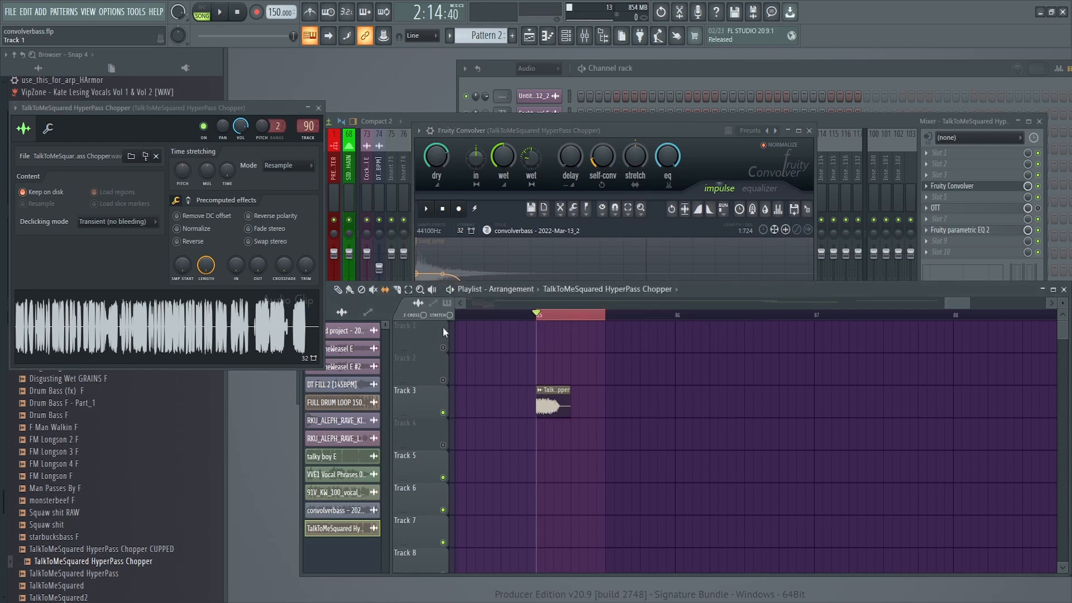
# Audition the loop with a different slice in the Track 3 clip and return Fruity Convolver to waveform editing.
pyautogui.press('space')
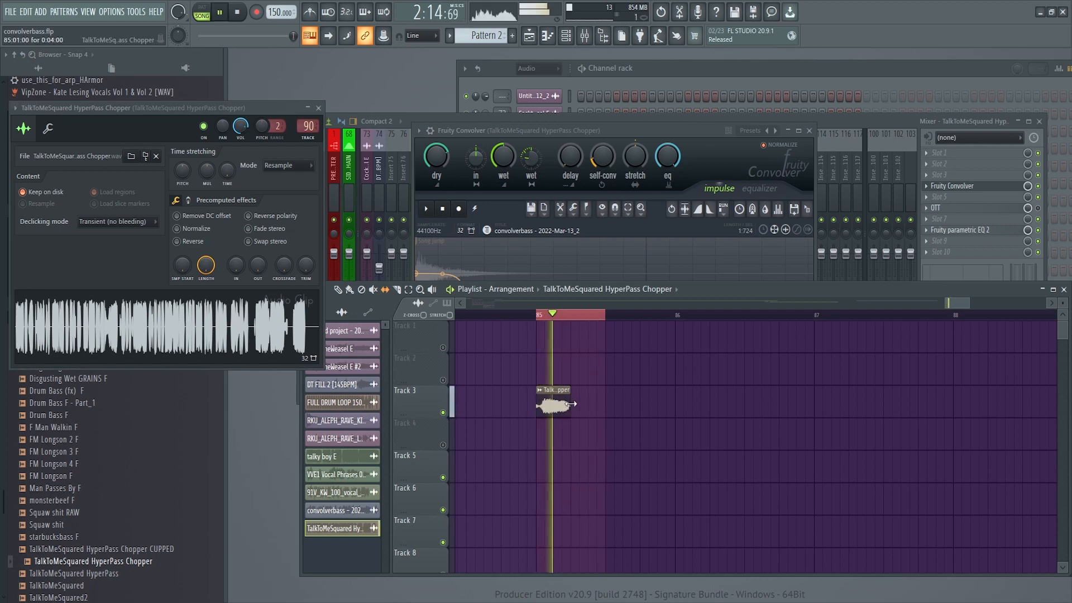
pyautogui.press('space')
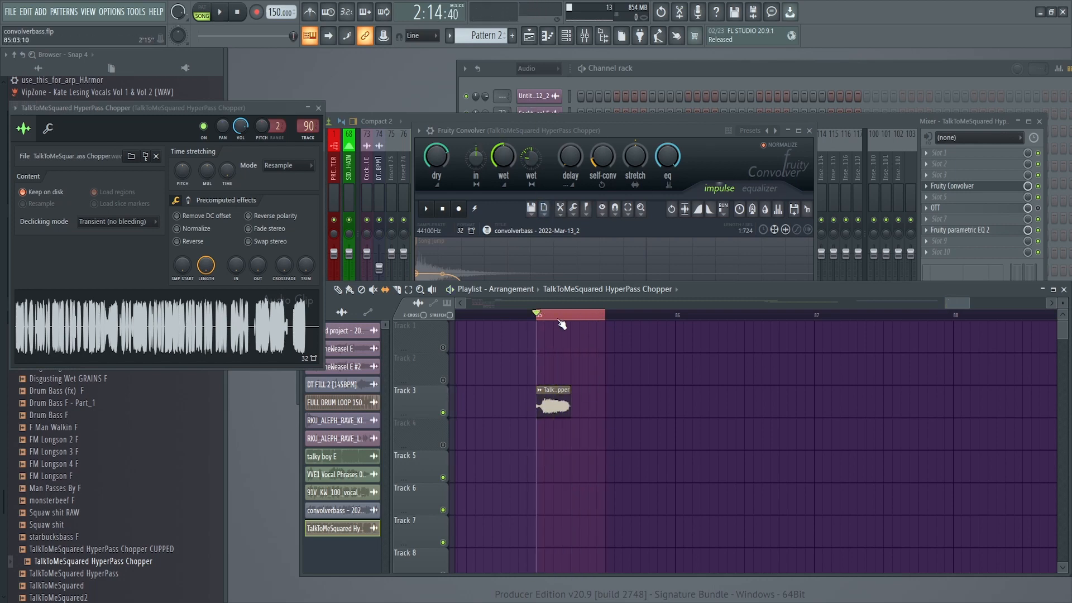
pyautogui.click(518, 166)
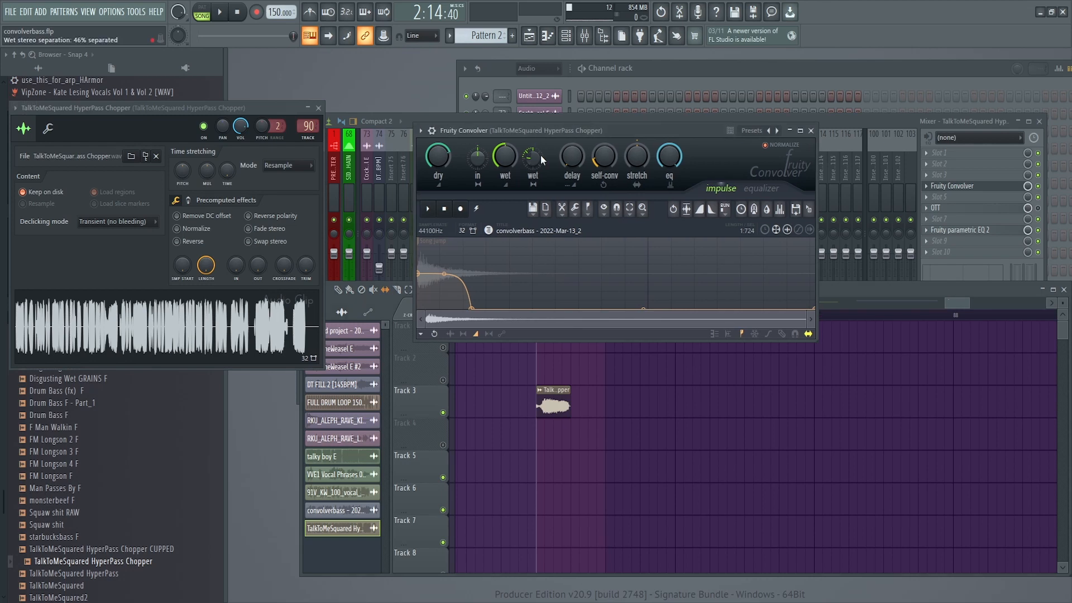
pyautogui.click(449, 333)
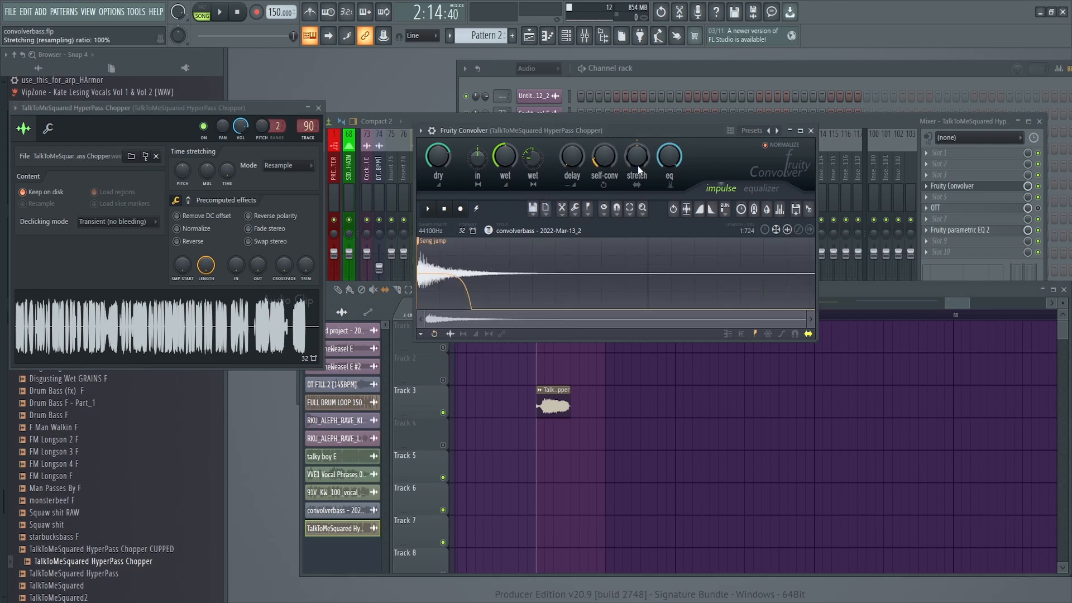
# Shorten the playlist's loop selection to just the Track 3 clip at bar 85.
pyautogui.click(534, 316)
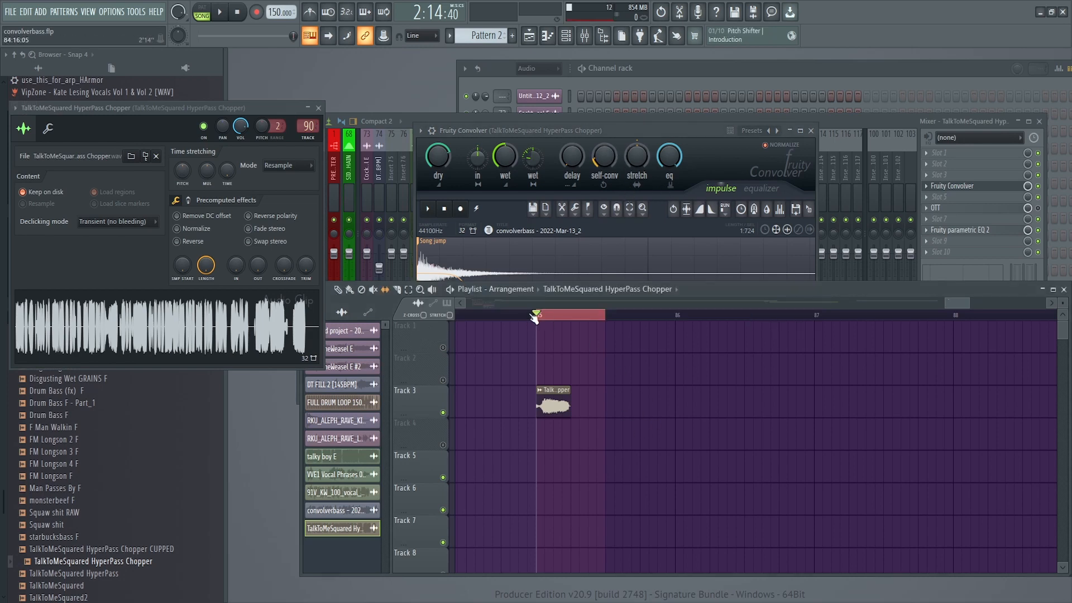
pyautogui.moveTo(540, 317); pyautogui.dragTo(580, 339)
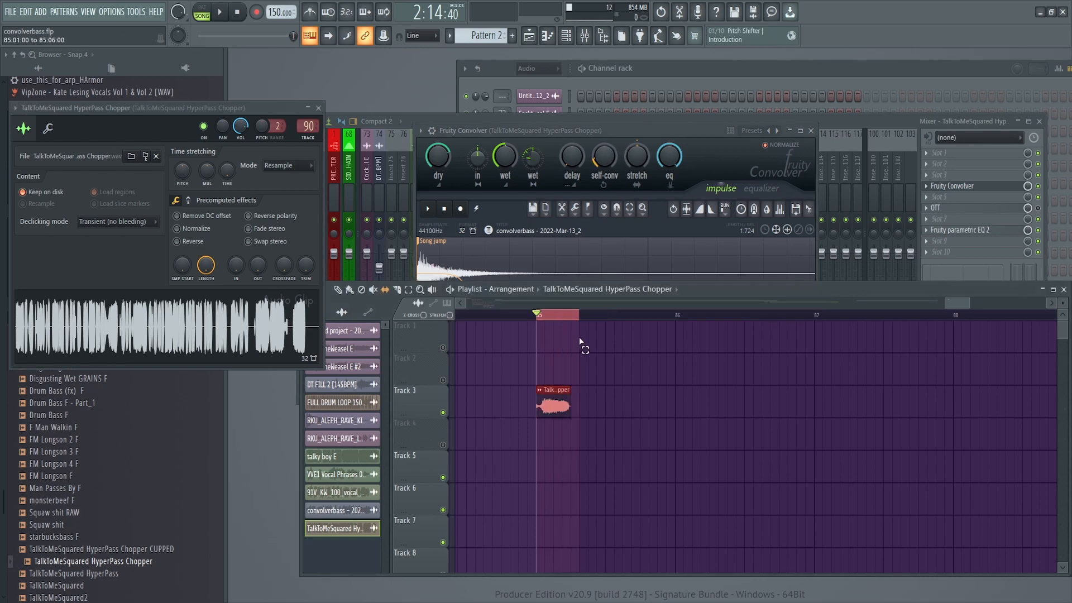
pyautogui.click(601, 373)
pyautogui.click(652, 136)
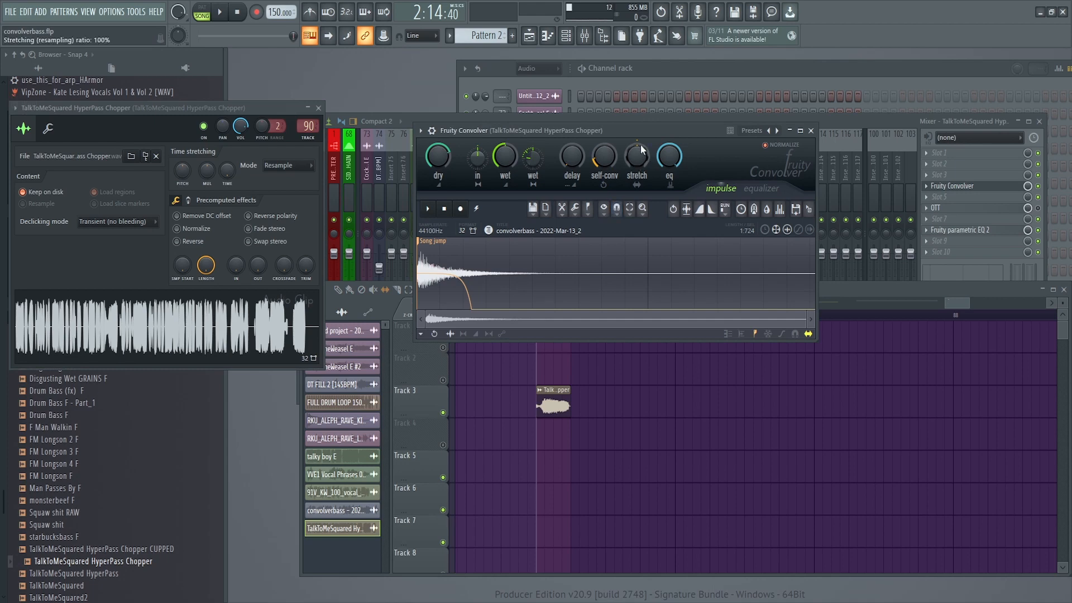
# Try a 50% stretch on Fruity Convolver's impulse and audition the loop.
pyautogui.press('space')
pyautogui.moveTo(636, 159)
pyautogui.mouseDown()
pyautogui.moveTo(636, 140)
pyautogui.moveTo(638, 159)
pyautogui.mouseUp()
pyautogui.click(693, 478)
pyautogui.click(243, 12)
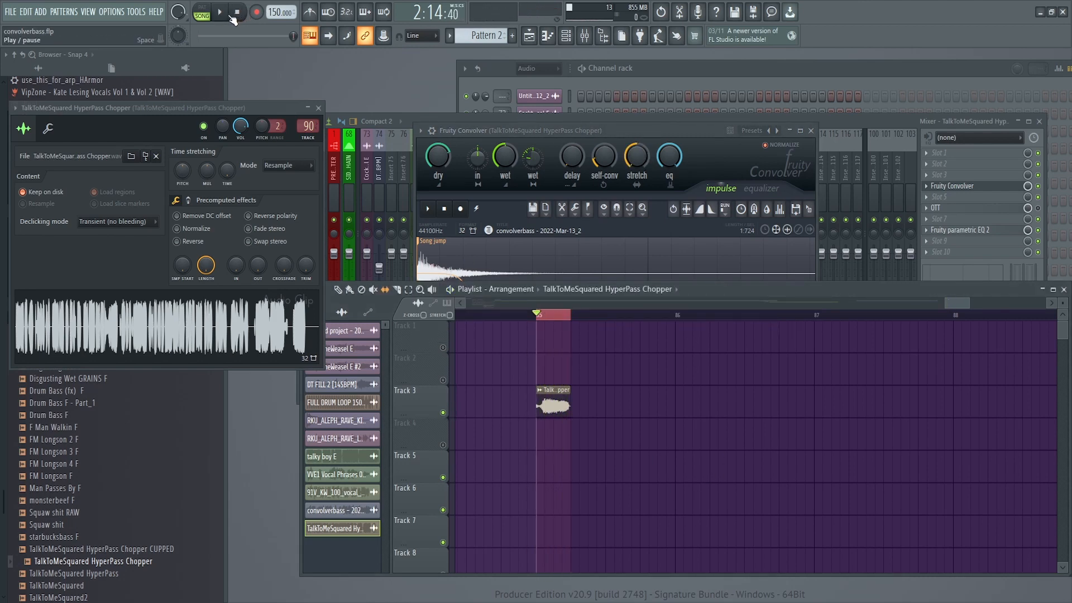
# Extend the loop selection to half of bar 85 and add a second clip with another slice on Track 3.
pyautogui.moveTo(539, 316); pyautogui.dragTo(605, 338)
pyautogui.press('space')
pyautogui.press('space')
pyautogui.moveTo(559, 399); pyautogui.dragTo(540, 403)
pyautogui.press('space')
pyautogui.press('space')
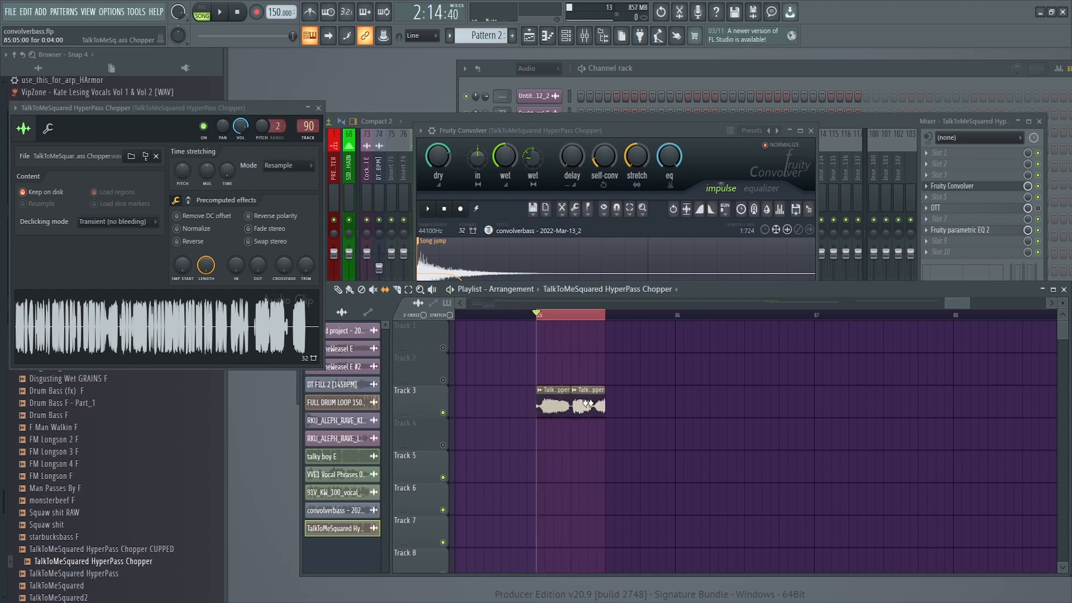
# Remove the trial third clip and move Track 3's second clip earlier to 85:04:00 while auditioning different slices.
pyautogui.click(627, 408)
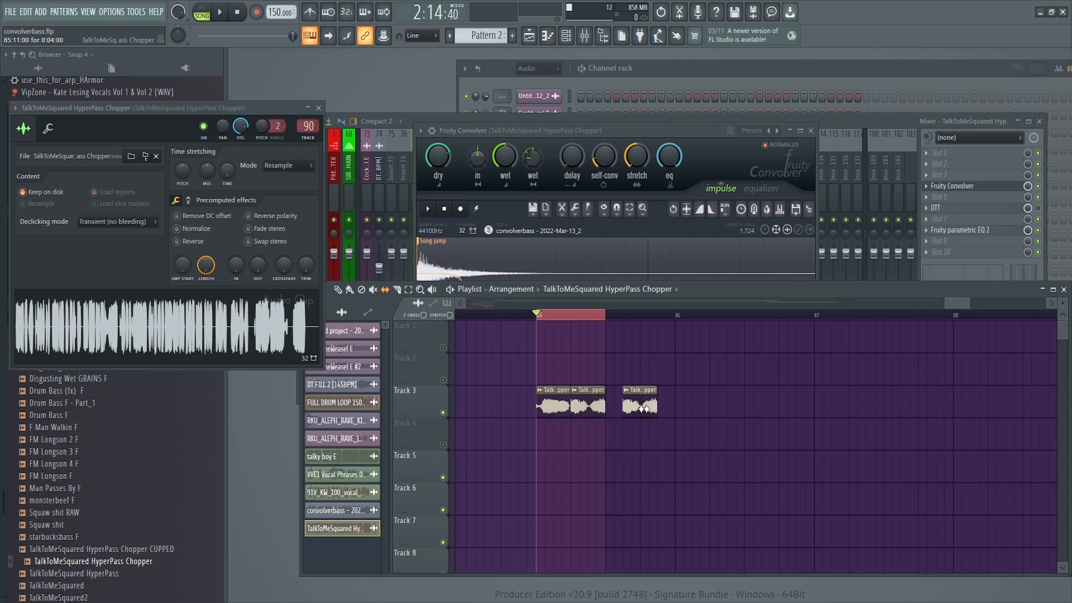
pyautogui.rightClick(642, 408)
pyautogui.press('space')
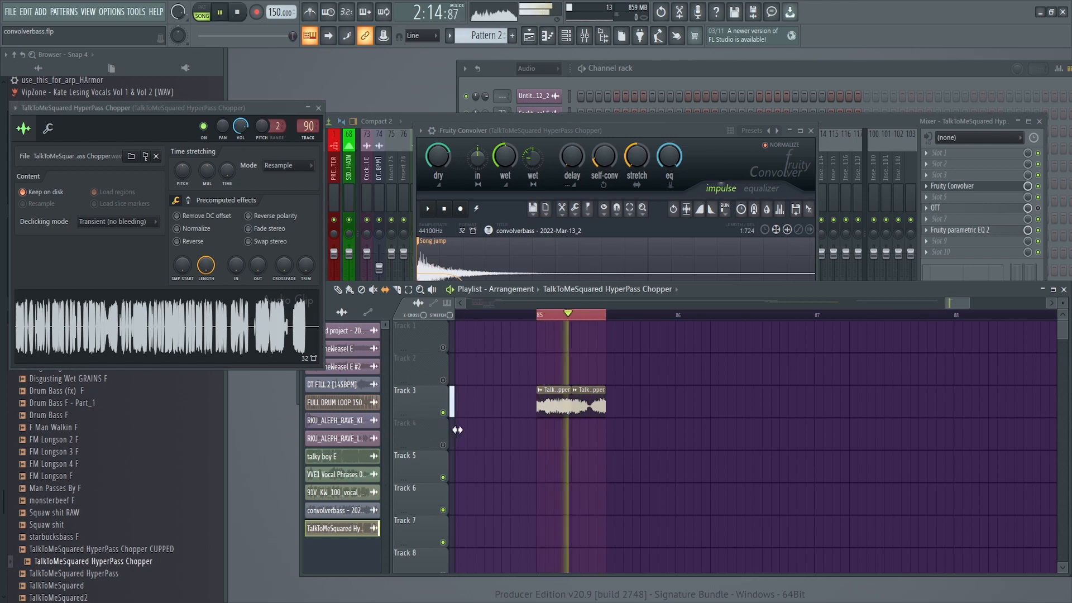
pyautogui.moveTo(566, 411)
pyautogui.mouseDown()
pyautogui.moveTo(552, 411)
pyautogui.moveTo(581, 396)
pyautogui.mouseUp()
pyautogui.press('space')
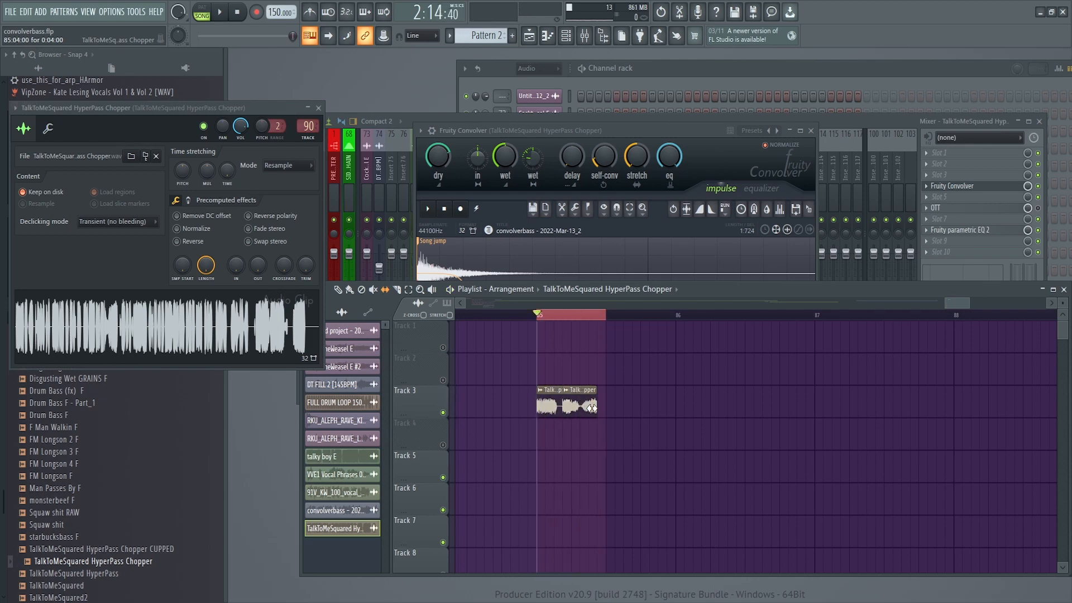
# Set the sample's declicking mode to Generic (bleeding) and play the loop.
pyautogui.click(131, 222)
pyautogui.click(127, 267)
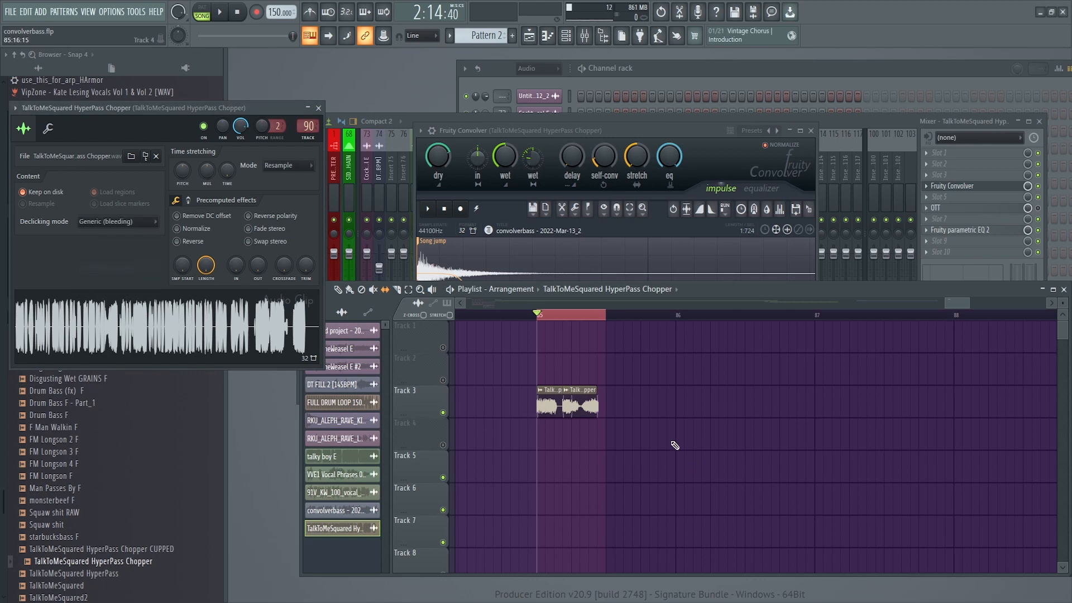
pyautogui.press('space')
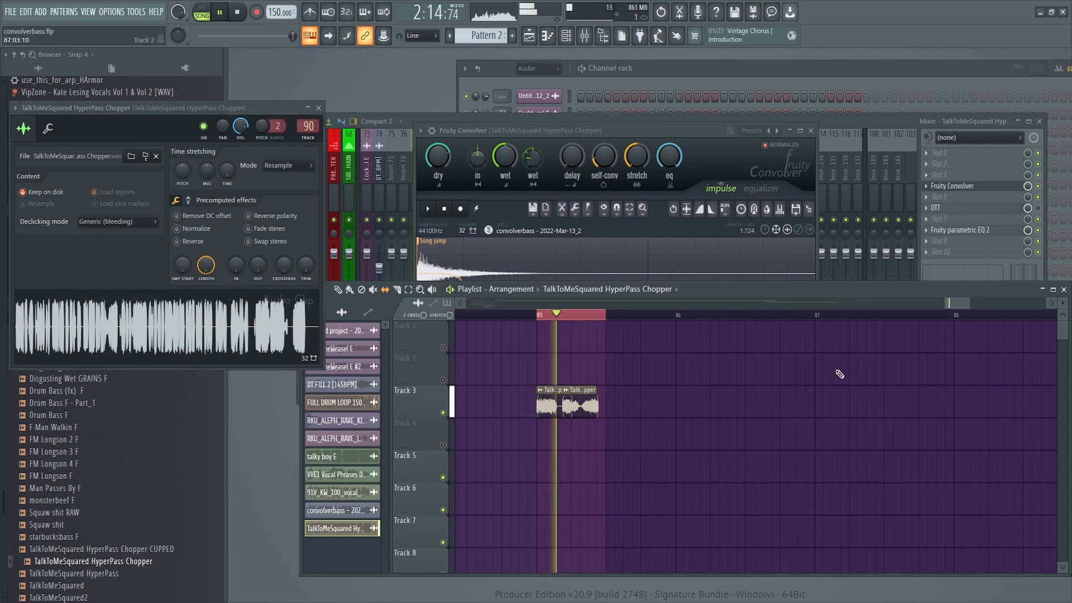
pyautogui.press('space')
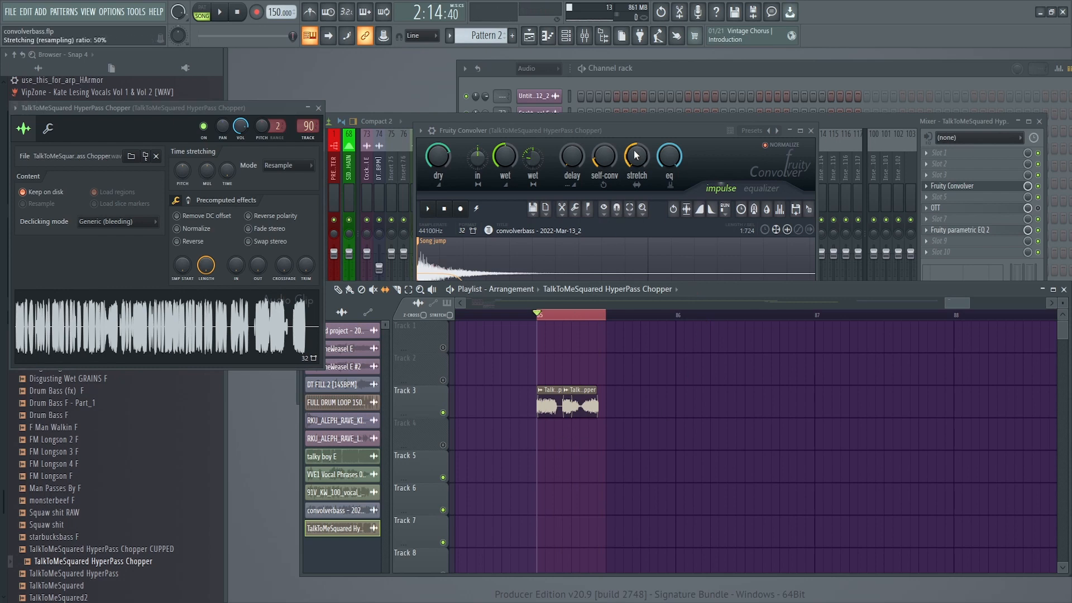
# Raise the impulse stretch to about 107% in Fruity Convolver and audition the two-clip loop.
pyautogui.click(615, 132)
pyautogui.press('space')
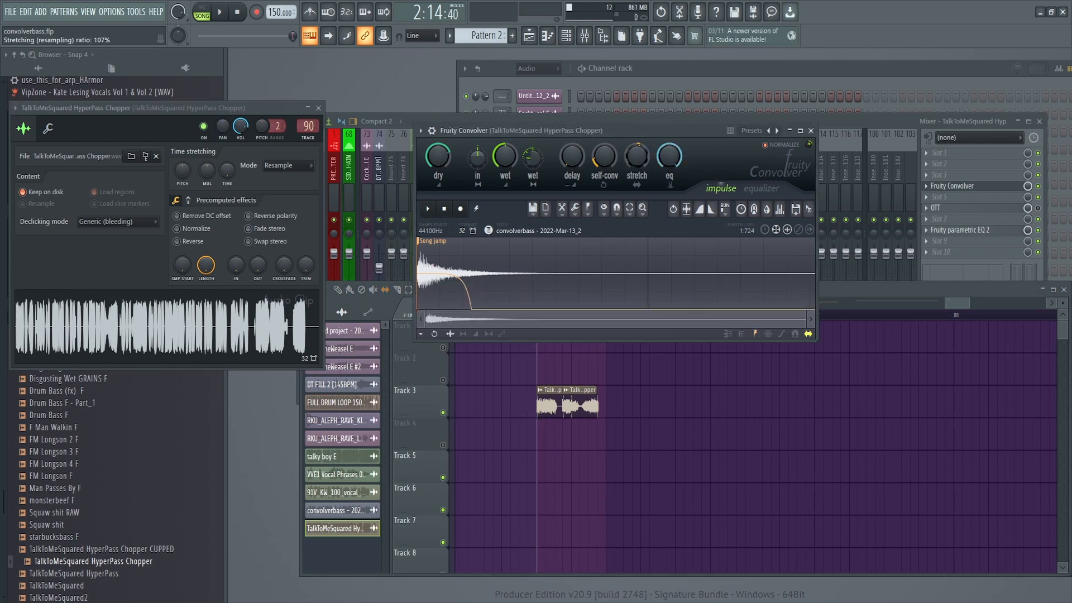
pyautogui.rightClick(656, 501)
pyautogui.press('space')
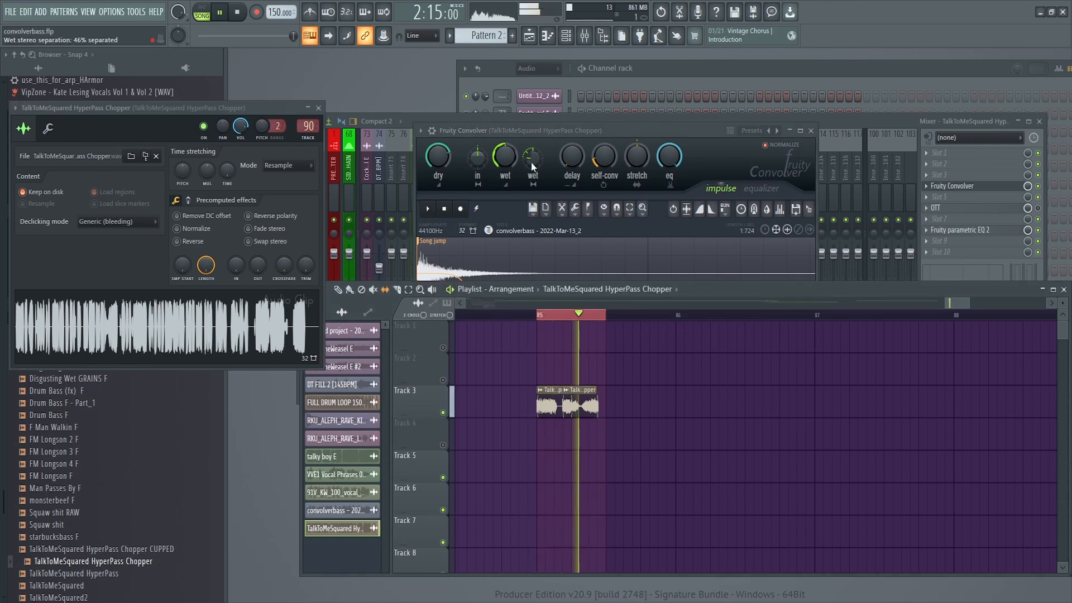
pyautogui.press('space')
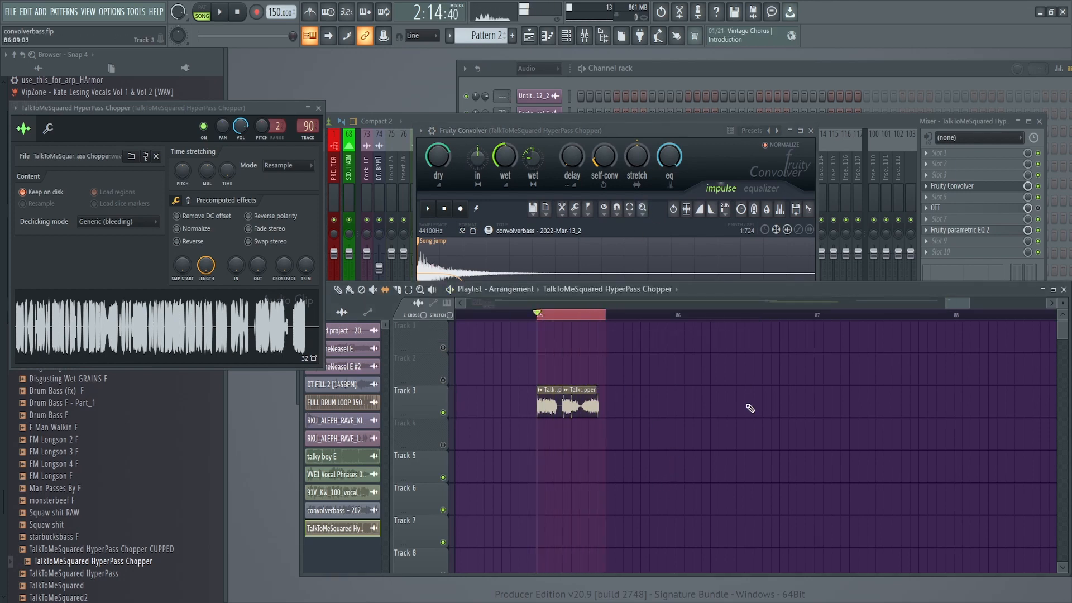
# Copy the Fruity Convolver with its impulse into effect slot 5 using a saved preset, and lower the copy's stretch to 50%.
pyautogui.click(931, 187)
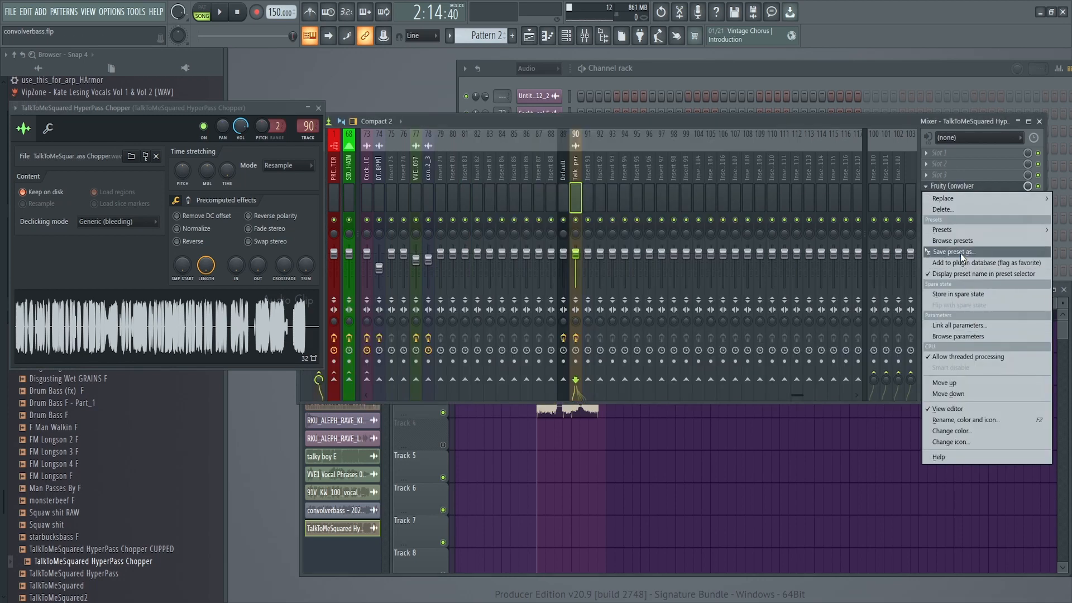
pyautogui.press('Escape')
pyautogui.click(952, 197)
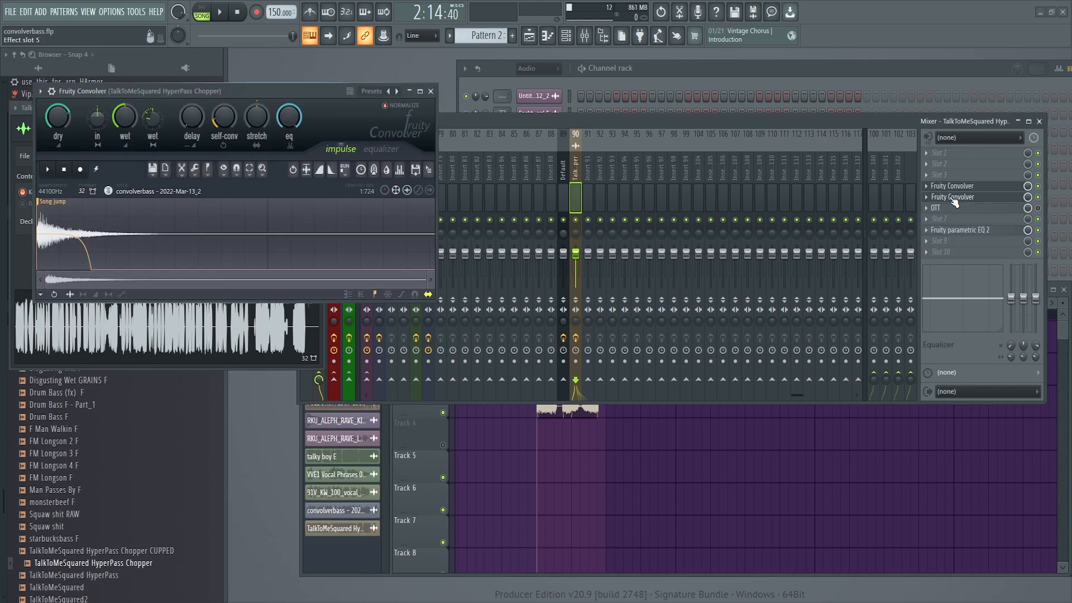
pyautogui.click(953, 199)
pyautogui.click(954, 199)
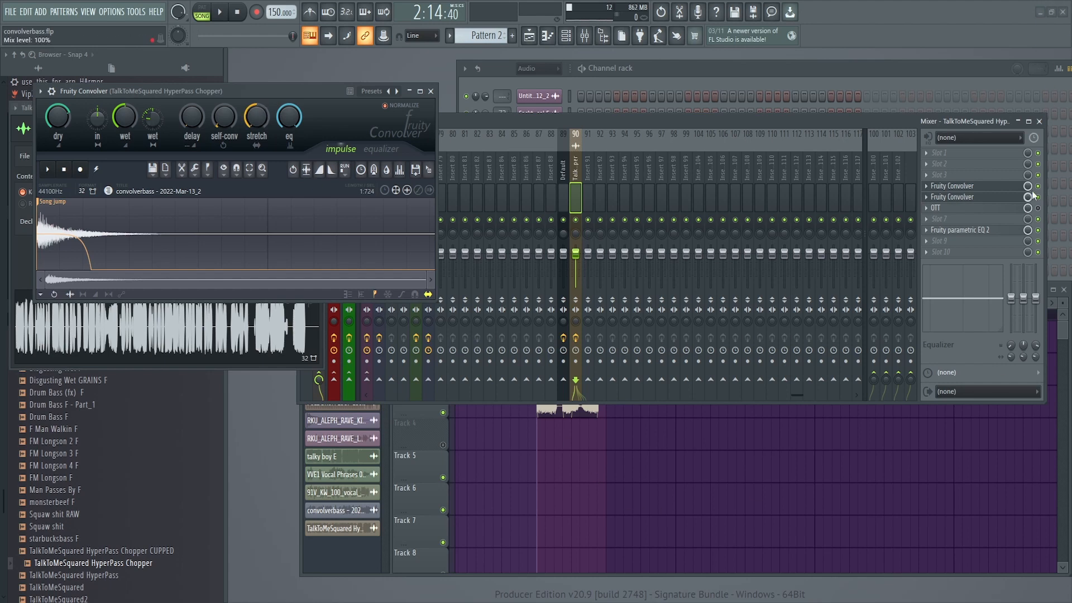
# Compare the loop with slot 4's Fruity Convolver bypassed and enabled, leaving it bypassed.
pyautogui.press('space')
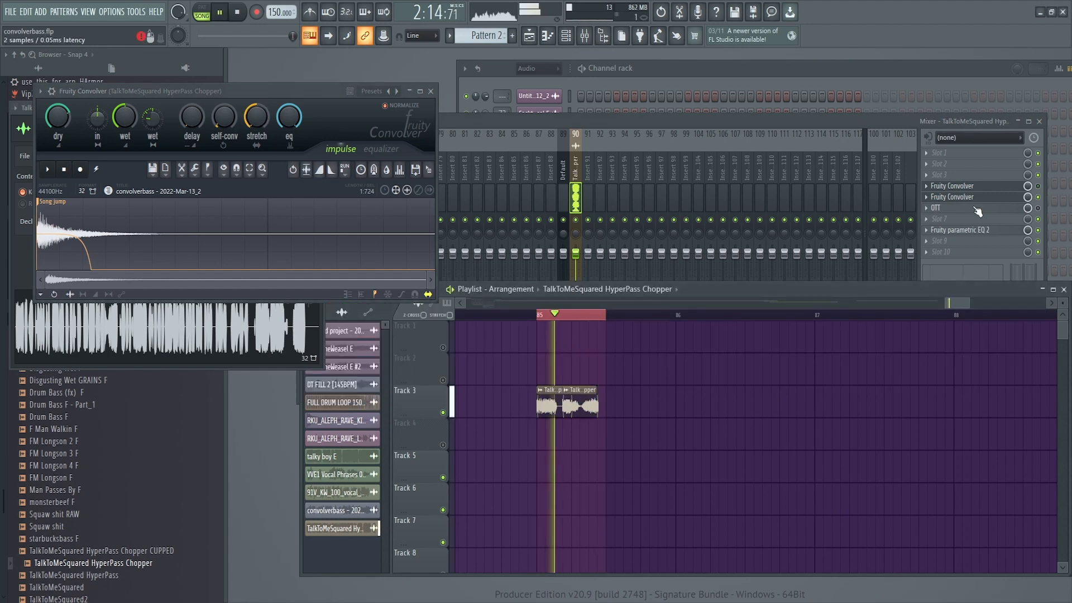
pyautogui.click(1037, 186)
pyautogui.rightClick(818, 482)
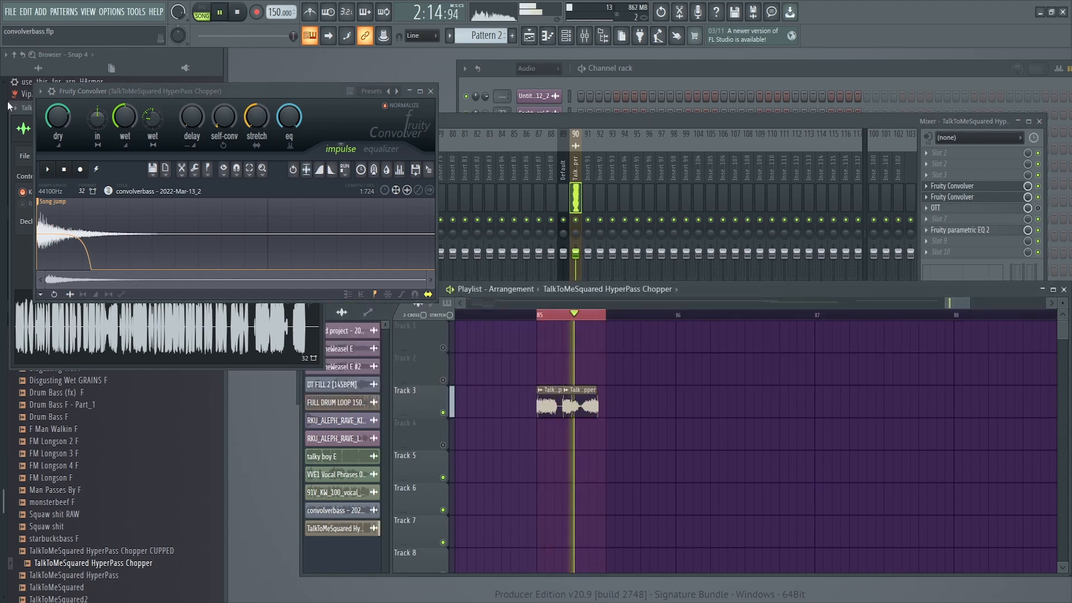
pyautogui.press('space')
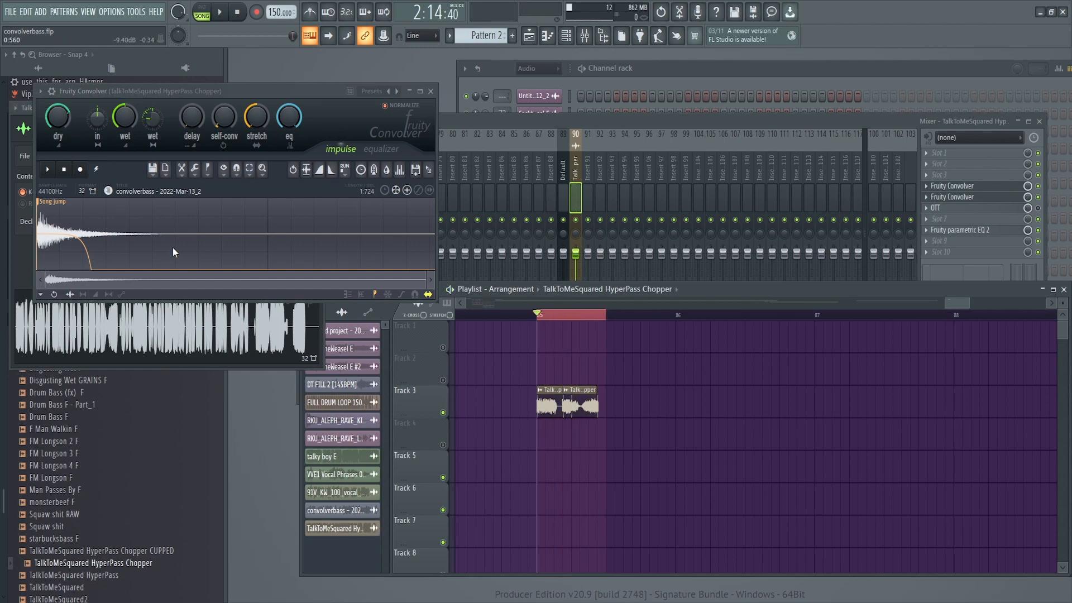
pyautogui.click(1038, 185)
pyautogui.press('space')
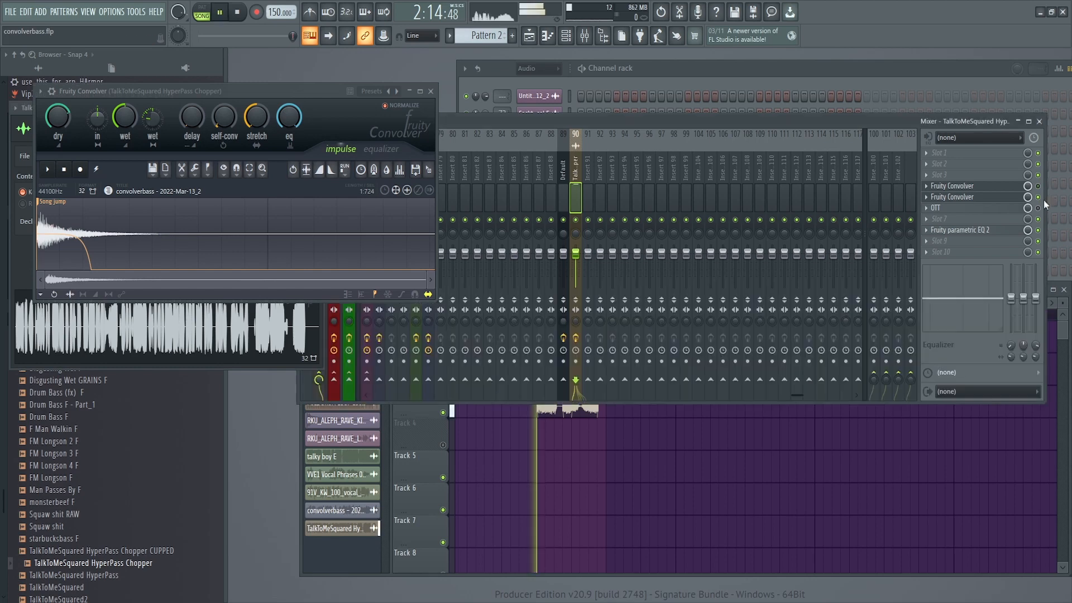
pyautogui.rightClick(804, 503)
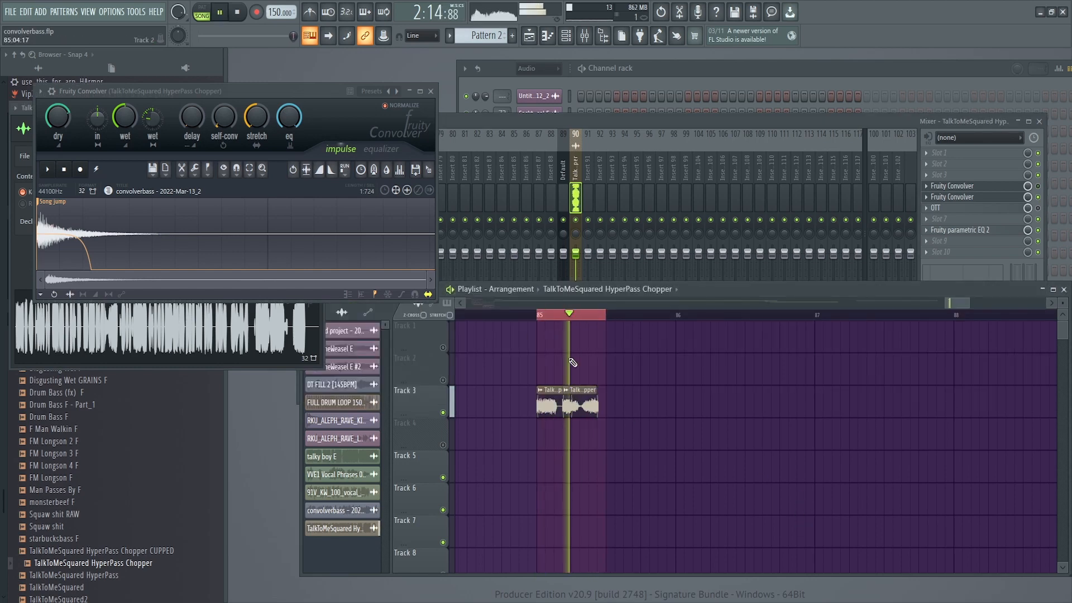
pyautogui.press('space')
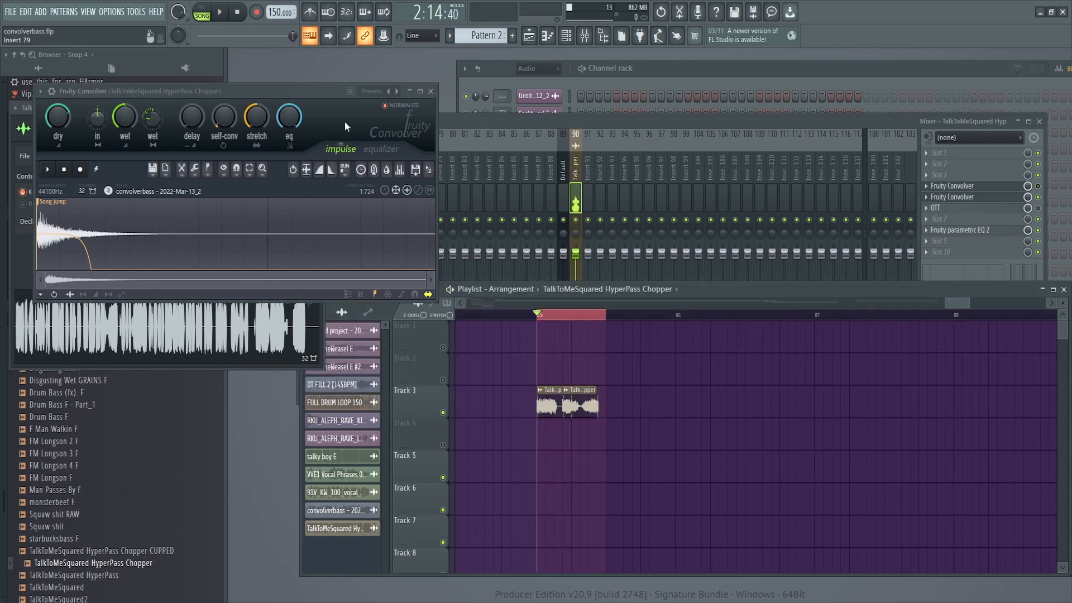
# Reopen slot 5's Fruity Convolver and display the Unsorted channels in the channel rack.
pyautogui.click(430, 91)
pyautogui.rightClick(729, 495)
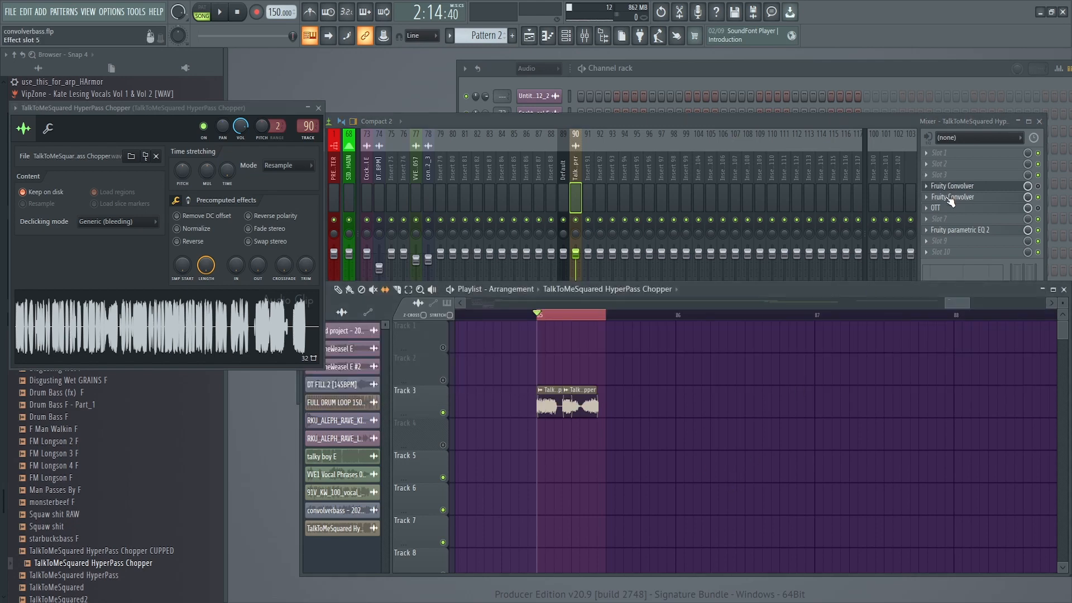
pyautogui.click(987, 198)
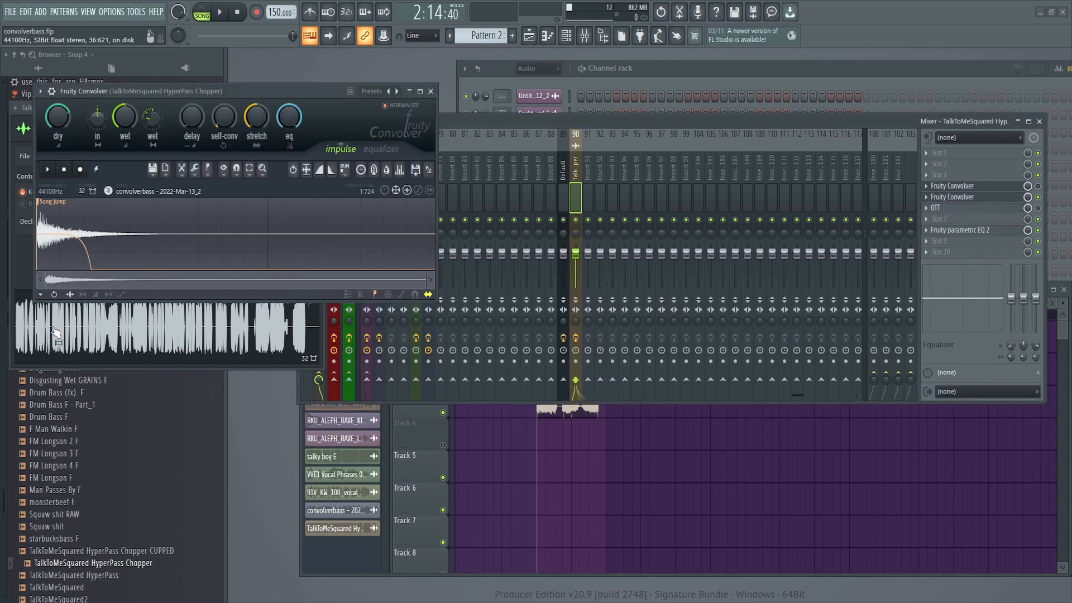
pyautogui.click(716, 488)
pyautogui.click(538, 68)
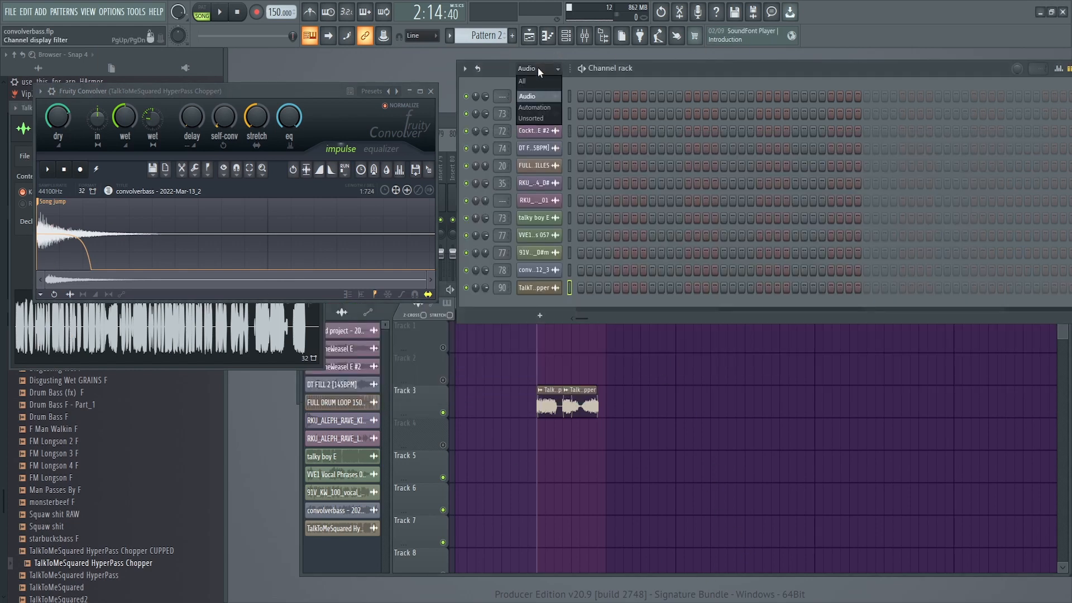
pyautogui.click(539, 119)
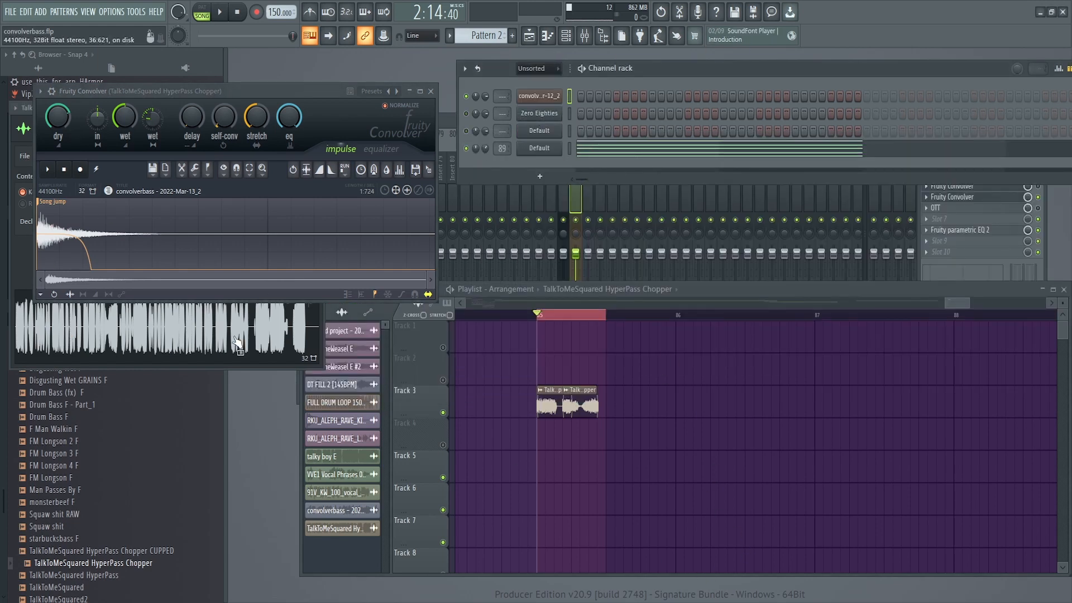
pyautogui.scroll(6, 117, 464)
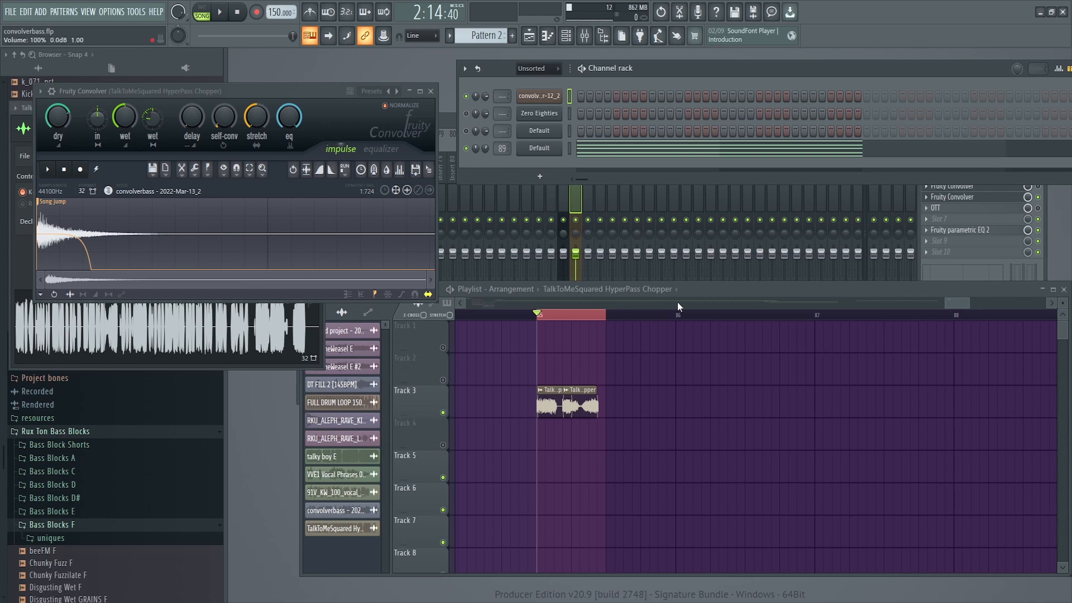
pyautogui.scroll(-2, 678, 304)
# Close the Fruity Convolver and sample windows and mute both TalkToMeSquared clips on Track 3.
pyautogui.click(433, 96)
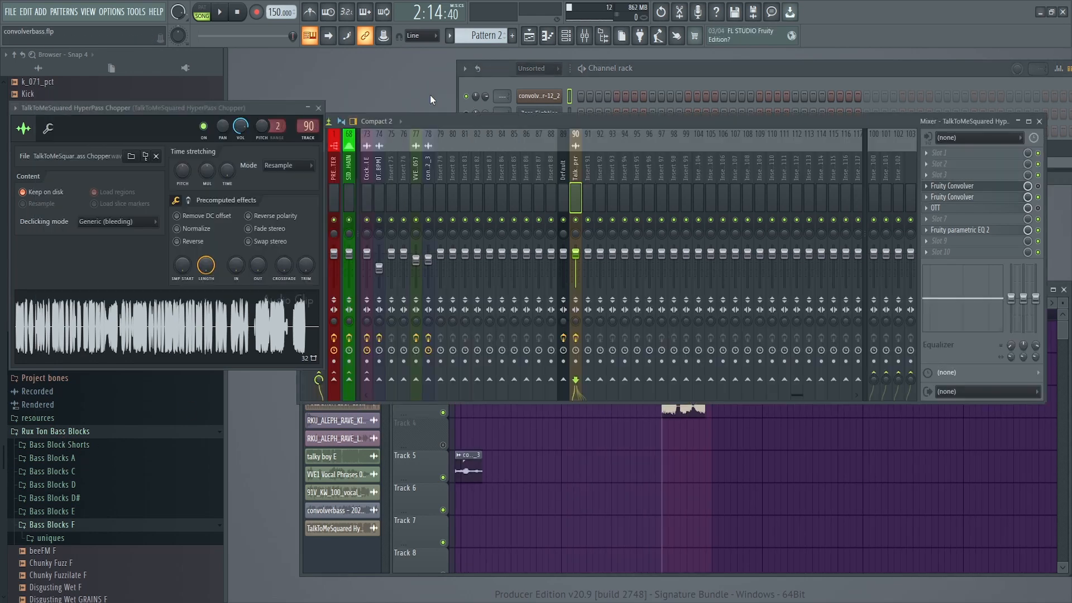
pyautogui.click(324, 109)
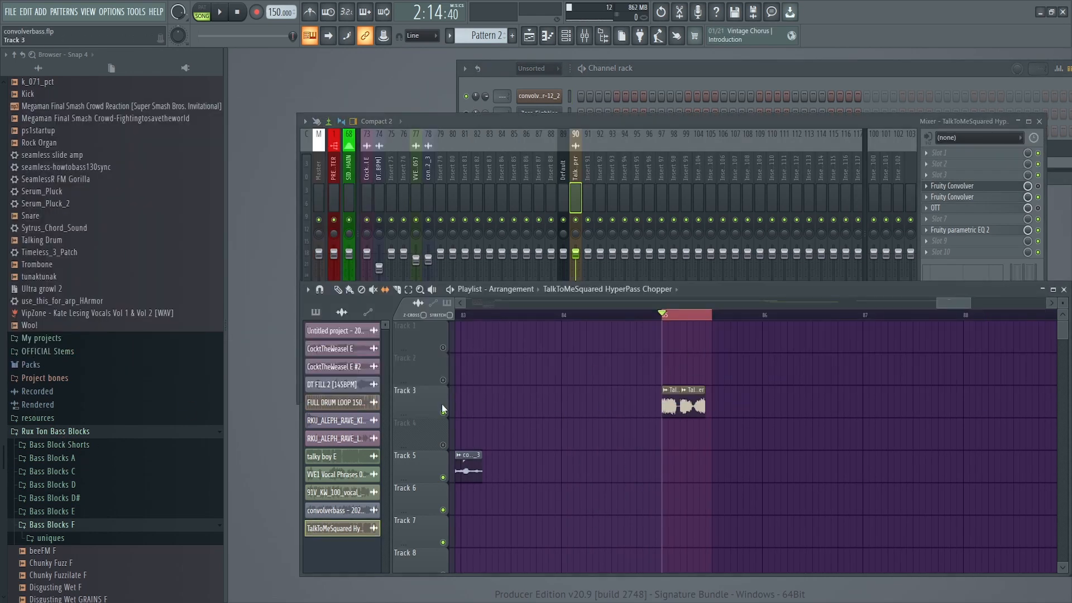
pyautogui.click(373, 291)
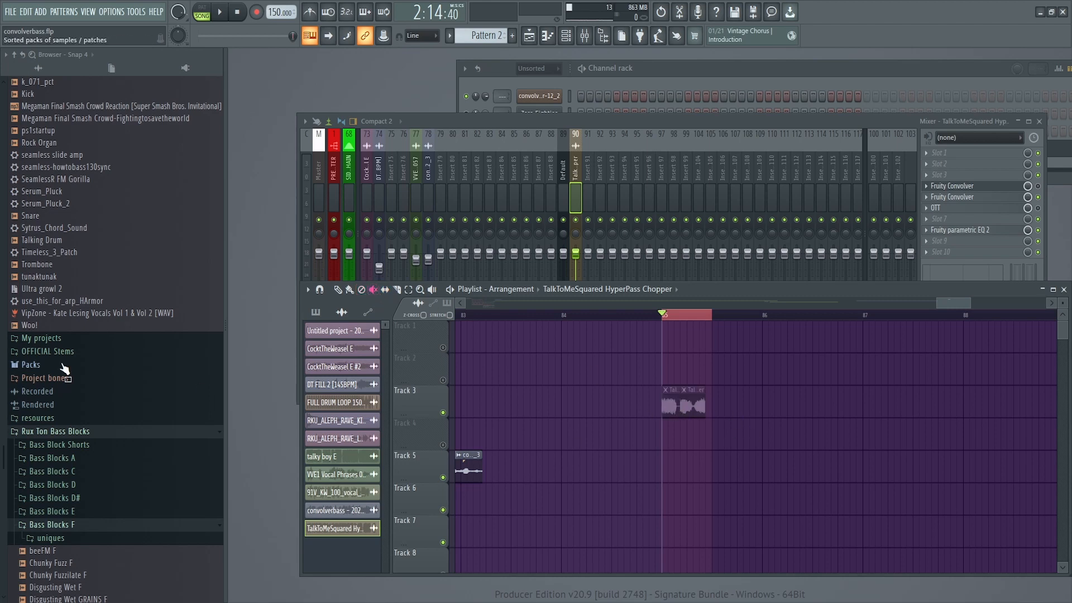
# Find the VOC Need Beat sample in the Vocals folder of Packs and place it on Track 6 at bar 85.
pyautogui.click(74, 435)
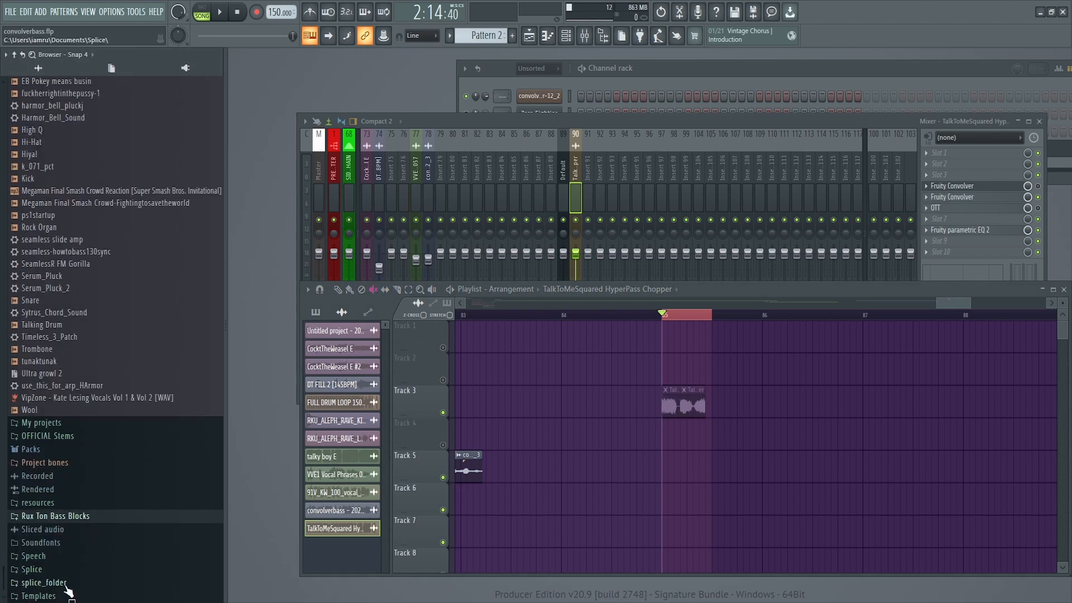
pyautogui.click(79, 450)
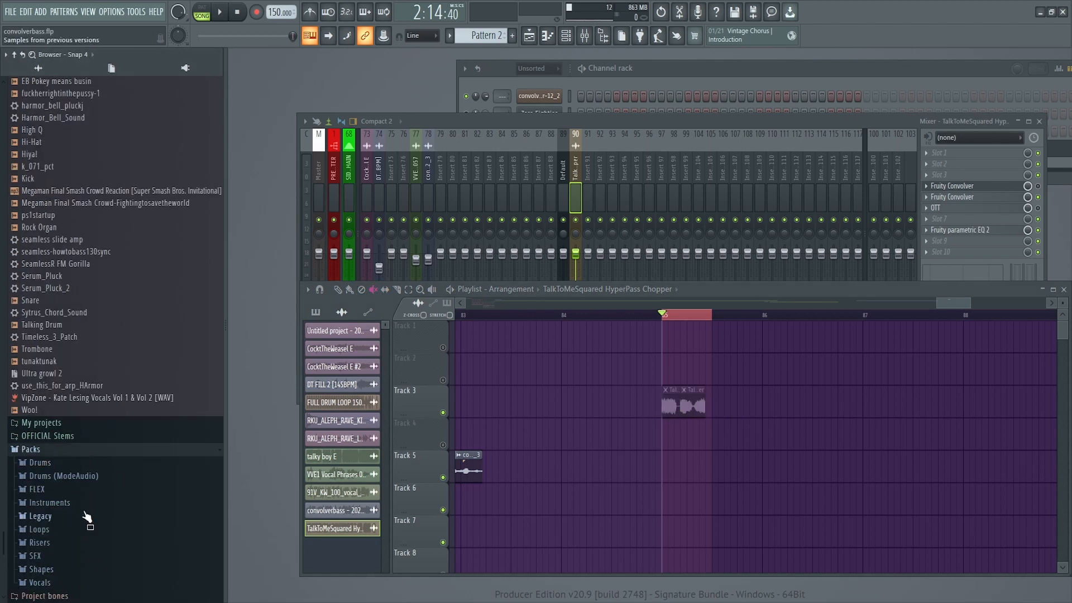
pyautogui.click(70, 452)
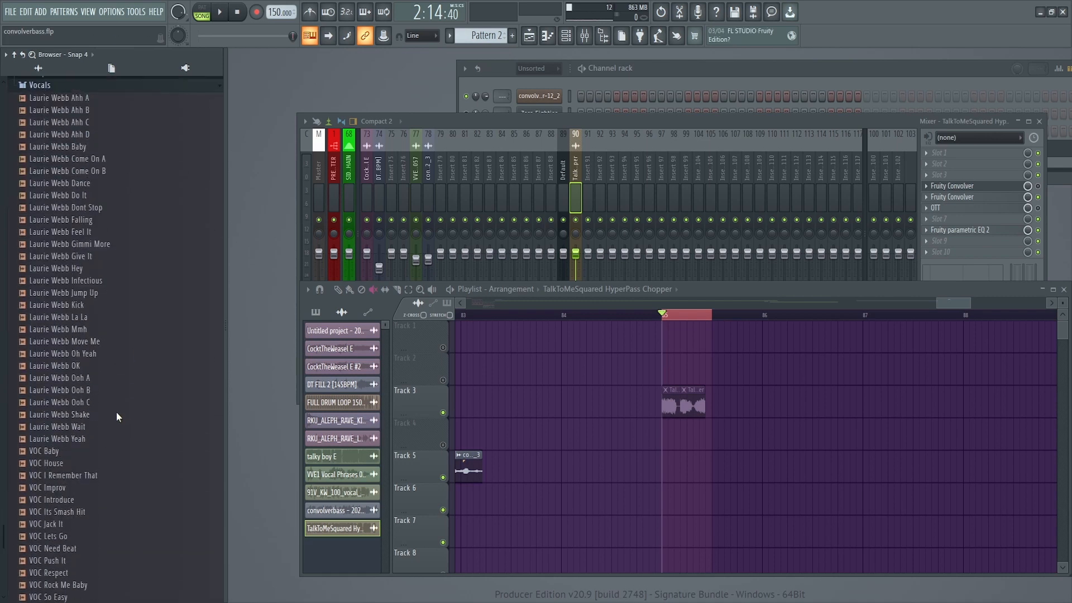
pyautogui.moveTo(111, 342); pyautogui.dragTo(691, 495)
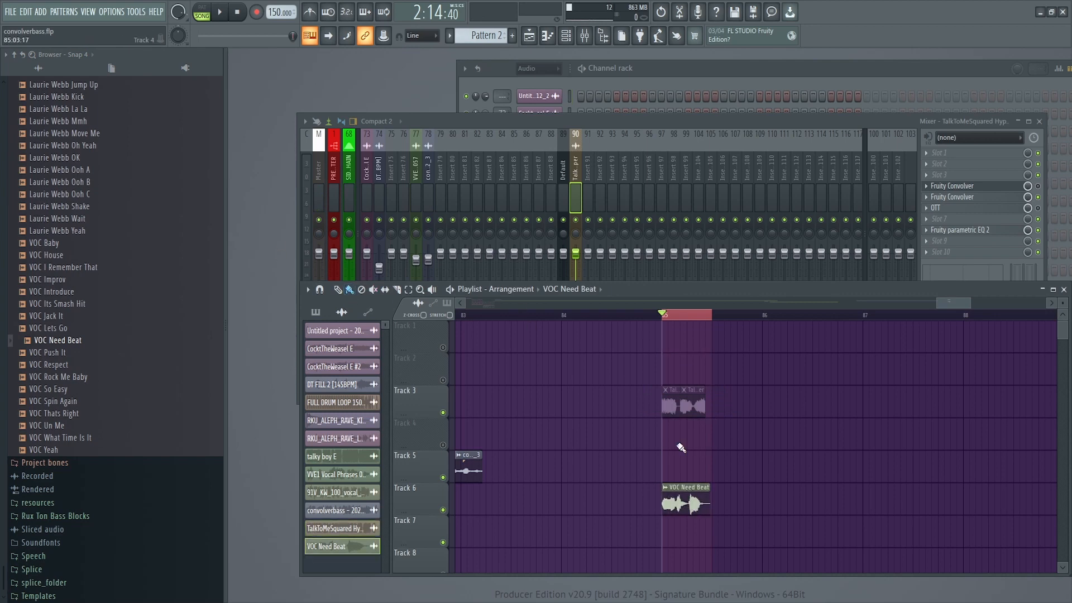
# Route the VOC Need Beat sample to mixer track 90 and play the loop.
pyautogui.doubleClick(696, 498)
pyautogui.moveTo(362, 140); pyautogui.dragTo(362, 39)
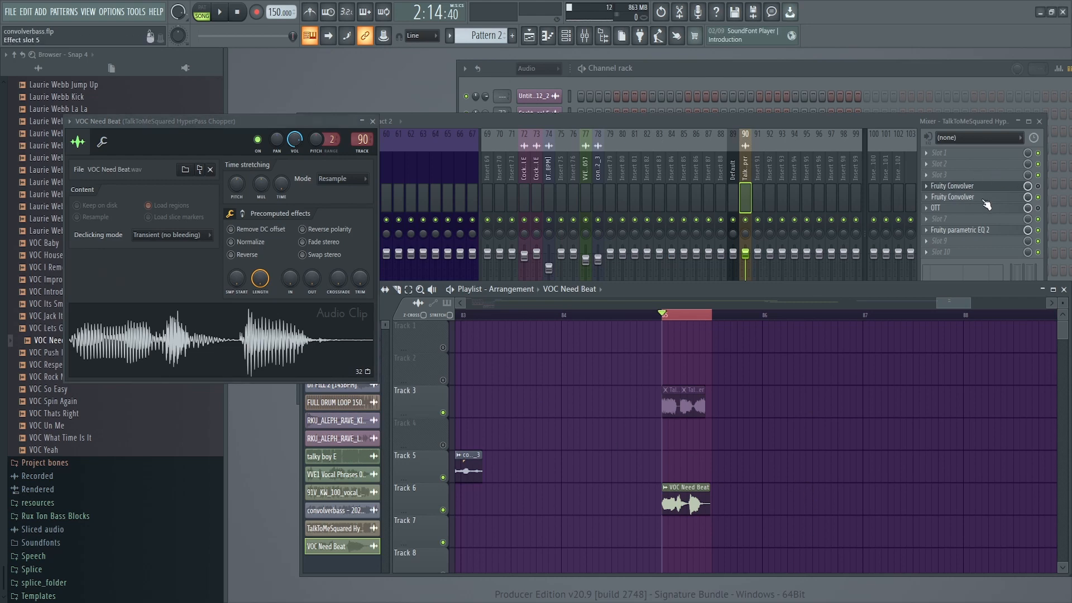
pyautogui.press('space')
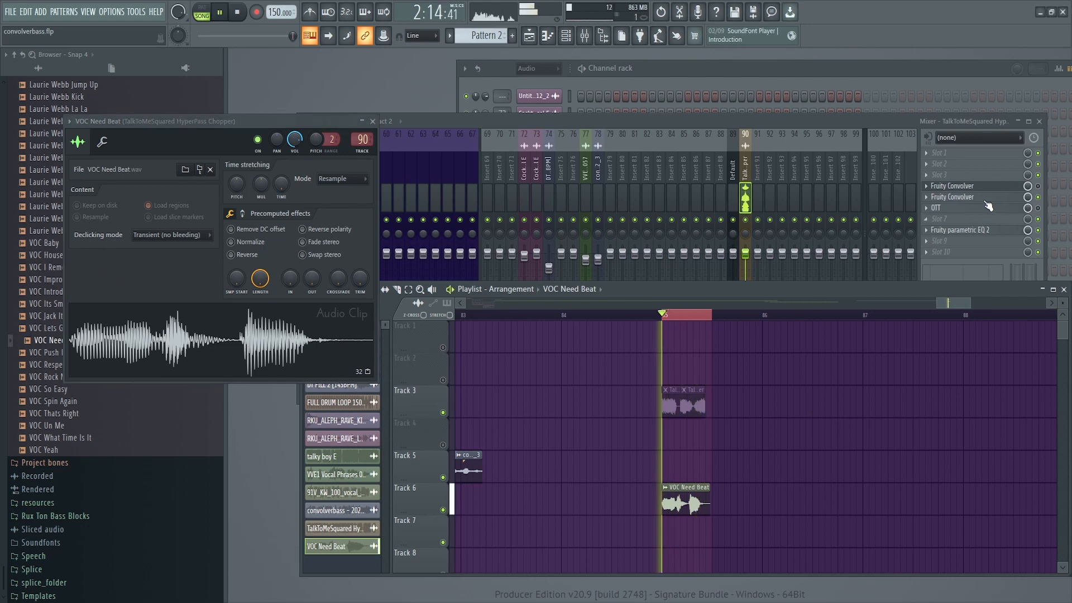
# Remove the dry signal in slot 5's Fruity Convolver, return its stretch to the centre position, and audition the vocal loop.
pyautogui.click(979, 202)
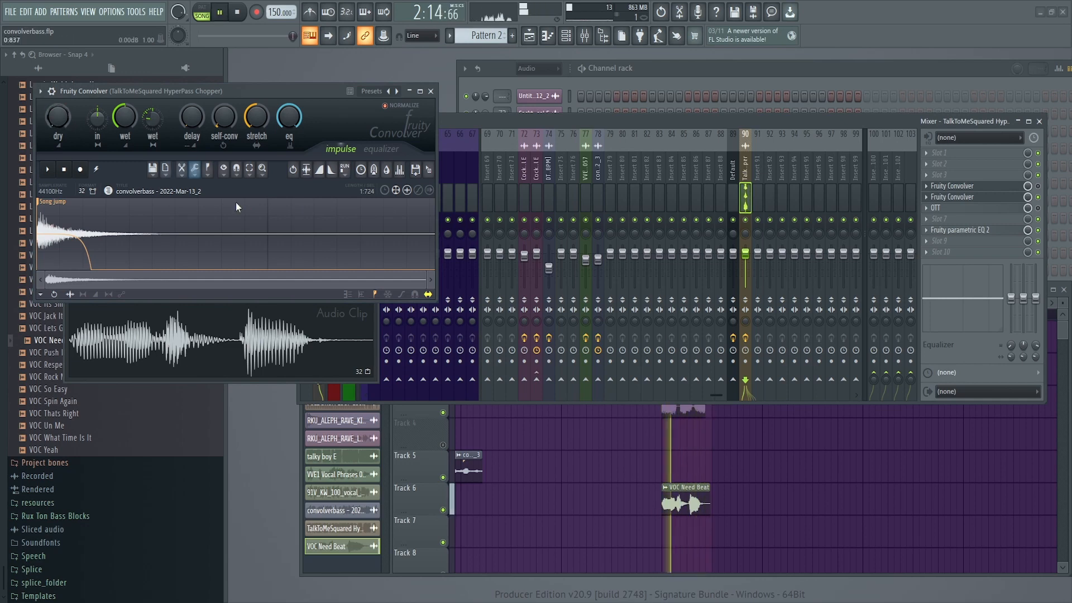
pyautogui.press('space')
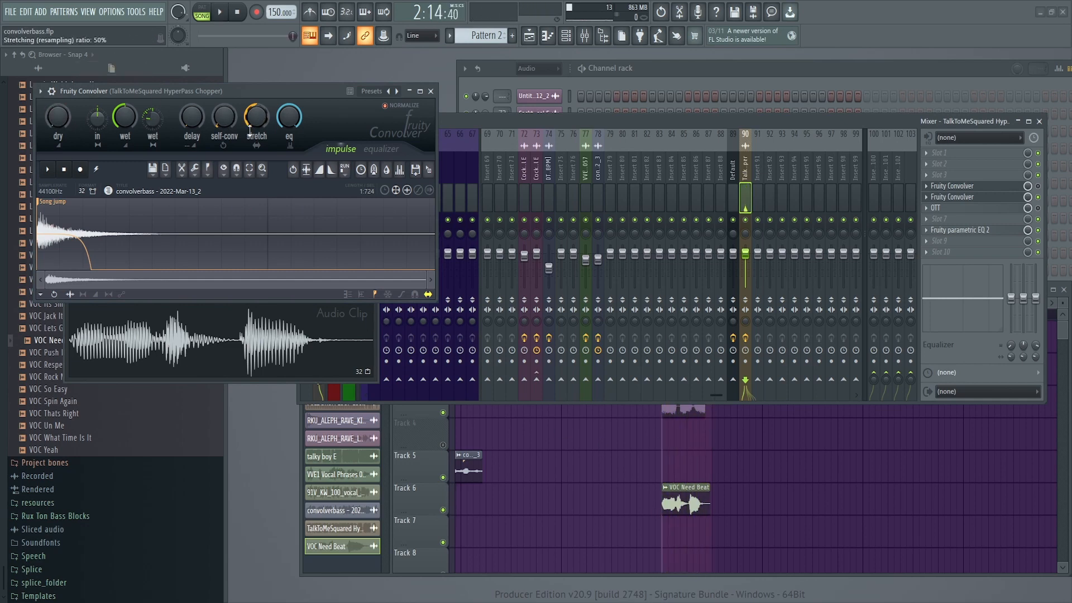
pyautogui.press('space')
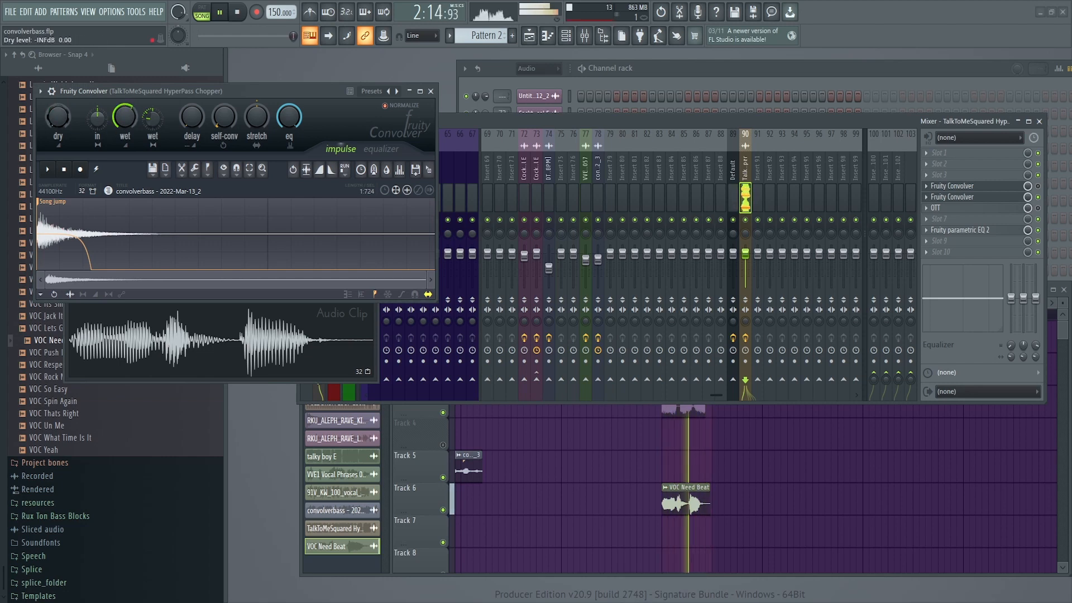
pyautogui.press('space')
pyautogui.rightClick(555, 477)
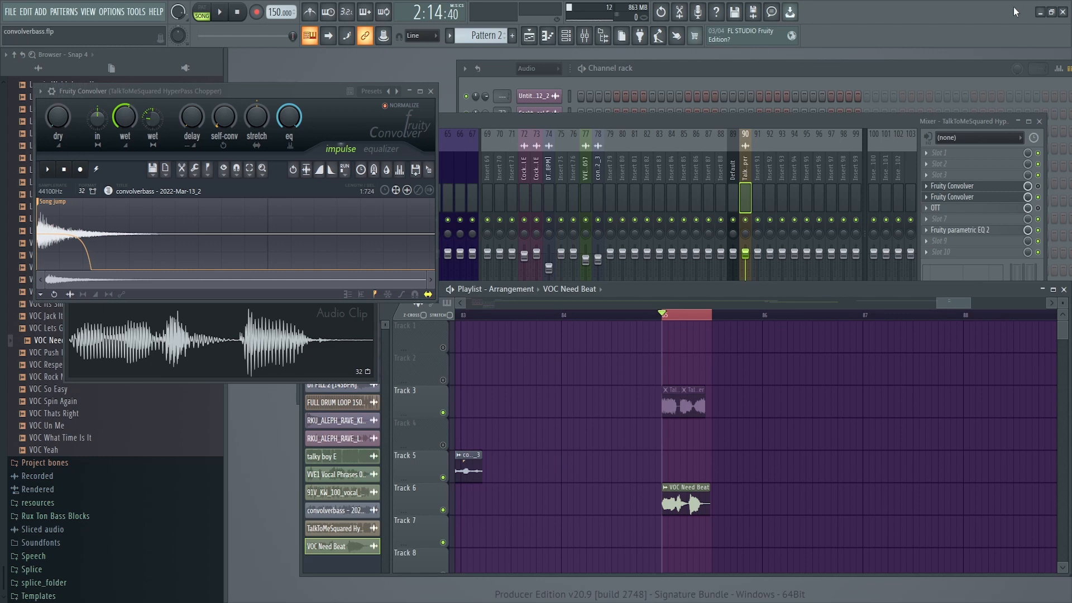
# Place a copy of the convolverbass clip on Track 5 at bar 86 and move the playhead there.
pyautogui.moveTo(937, 303); pyautogui.dragTo(929, 303)
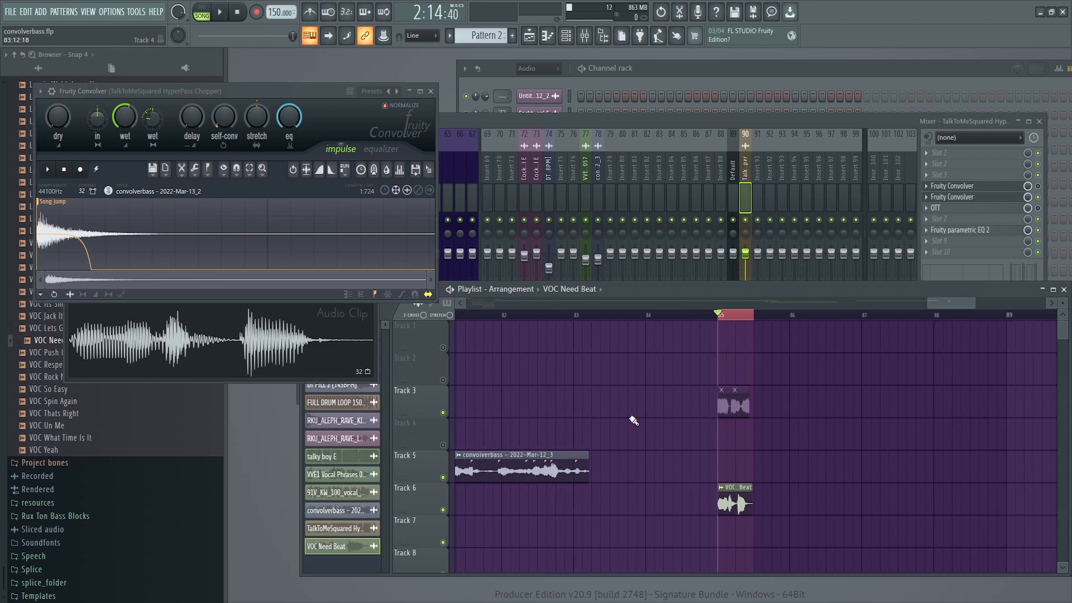
pyautogui.click(519, 473)
pyautogui.moveTo(756, 469); pyautogui.dragTo(792, 469)
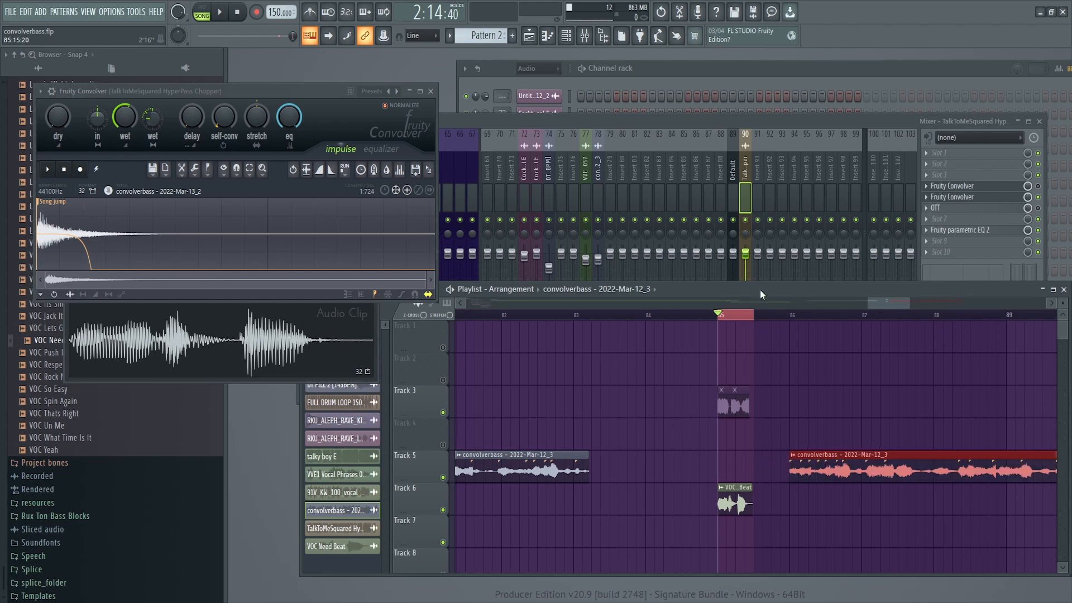
pyautogui.click(782, 314)
pyautogui.click(792, 318)
# Play the talky boy E clip on Track 5 briefly from around bar 48.
pyautogui.moveTo(888, 303); pyautogui.dragTo(924, 303)
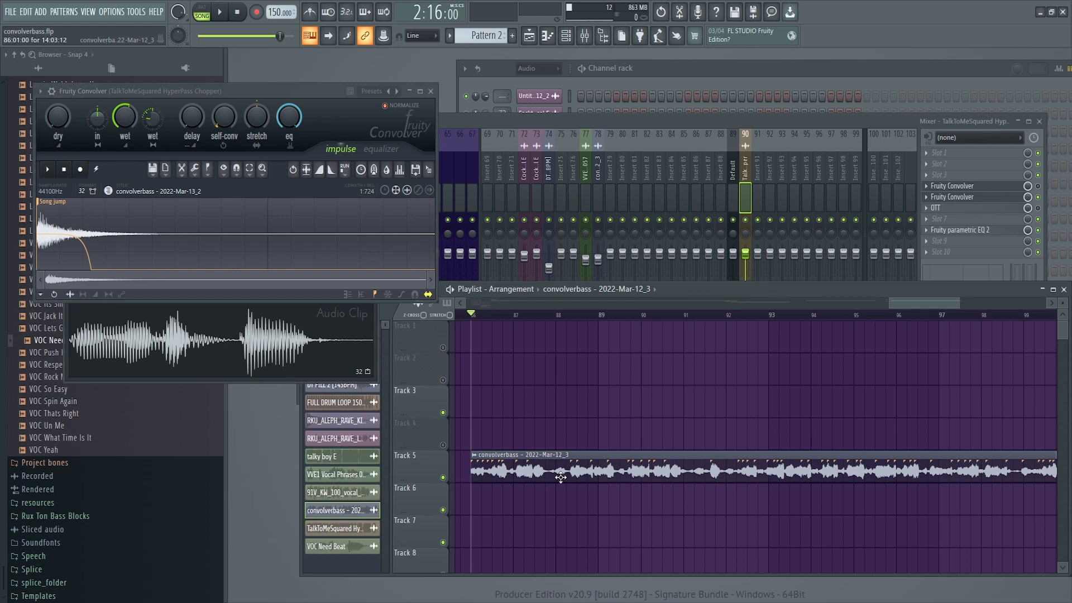
pyautogui.moveTo(622, 303); pyautogui.dragTo(595, 303)
pyautogui.moveTo(679, 305)
pyautogui.mouseDown()
pyautogui.moveTo(569, 305)
pyautogui.moveTo(676, 304)
pyautogui.mouseUp()
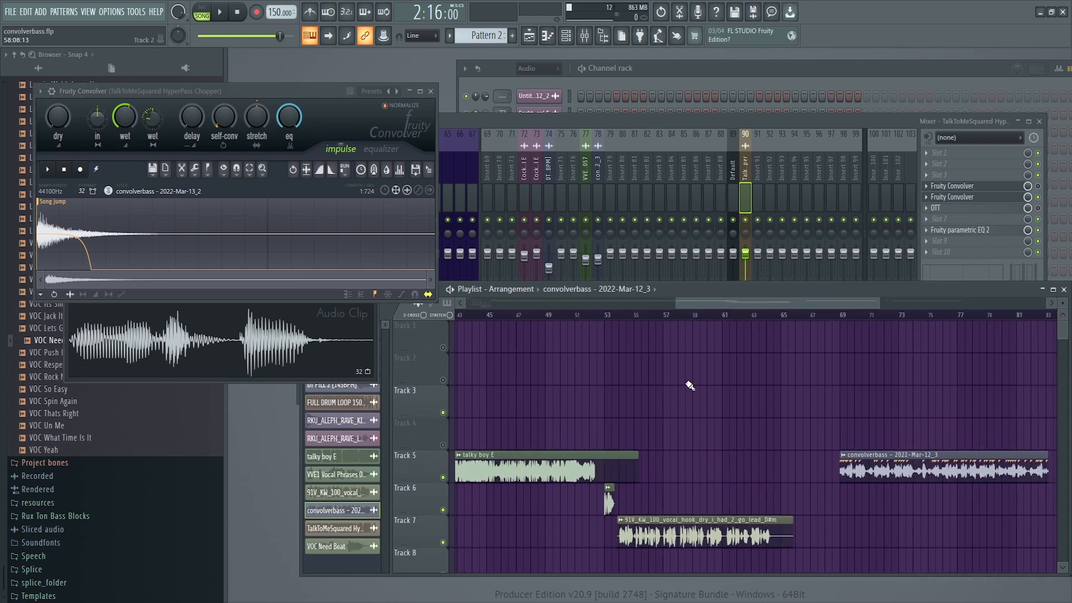
pyautogui.click(642, 317)
pyautogui.click(538, 316)
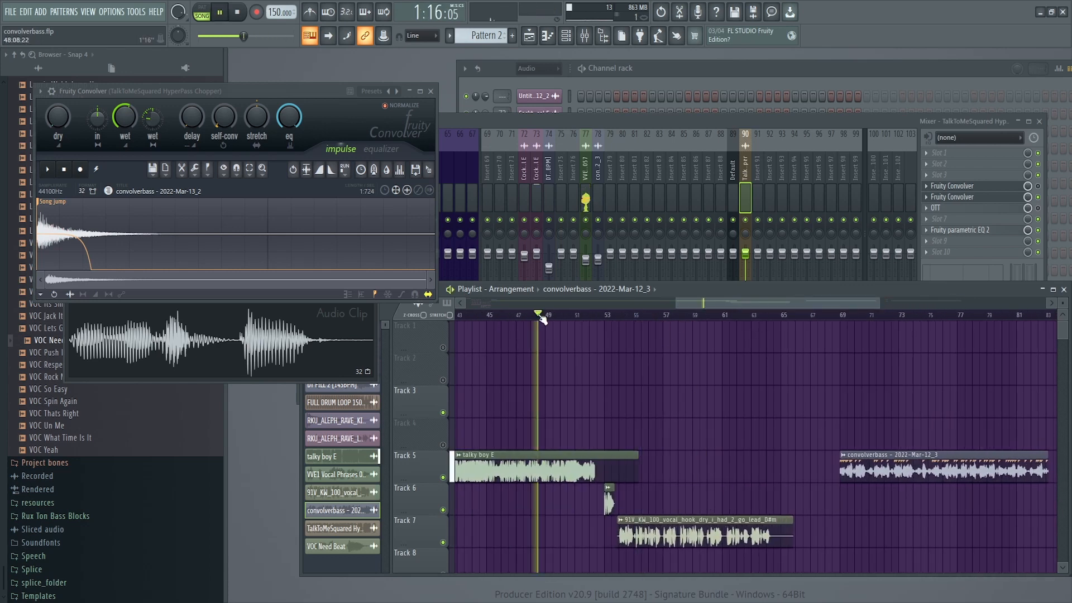
pyautogui.press('space')
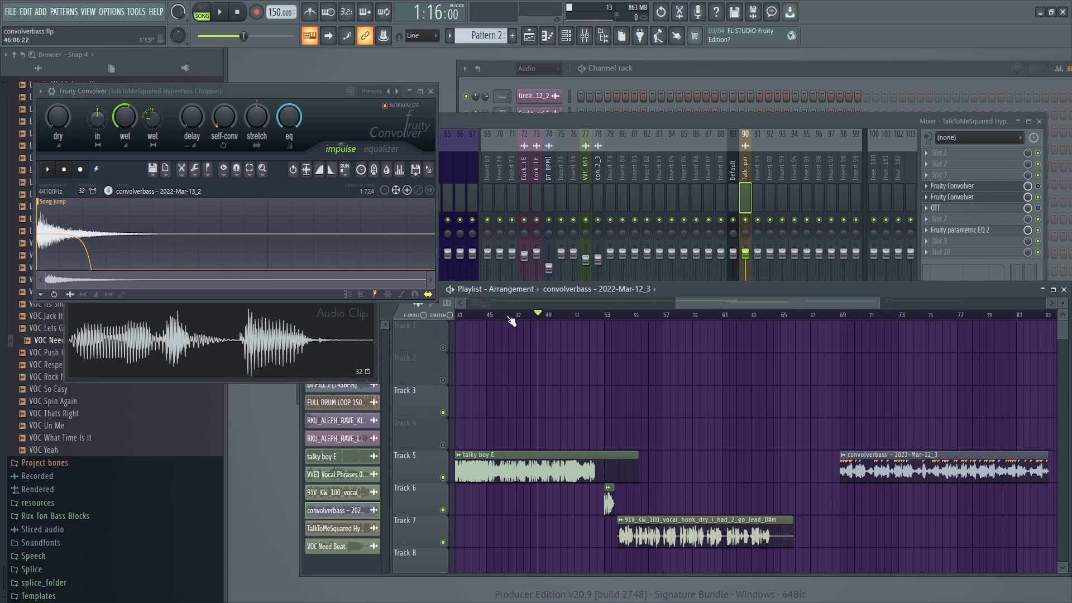
# Open the sample settings of the original convolverbass clip on Track 5 and play it from bar 69.
pyautogui.click(840, 315)
pyautogui.moveTo(830, 305)
pyautogui.mouseDown()
pyautogui.moveTo(861, 306)
pyautogui.moveTo(821, 305)
pyautogui.moveTo(838, 315)
pyautogui.moveTo(865, 302)
pyautogui.moveTo(851, 310)
pyautogui.mouseUp()
pyautogui.doubleClick(856, 465)
pyautogui.press('space')
pyautogui.press('space')
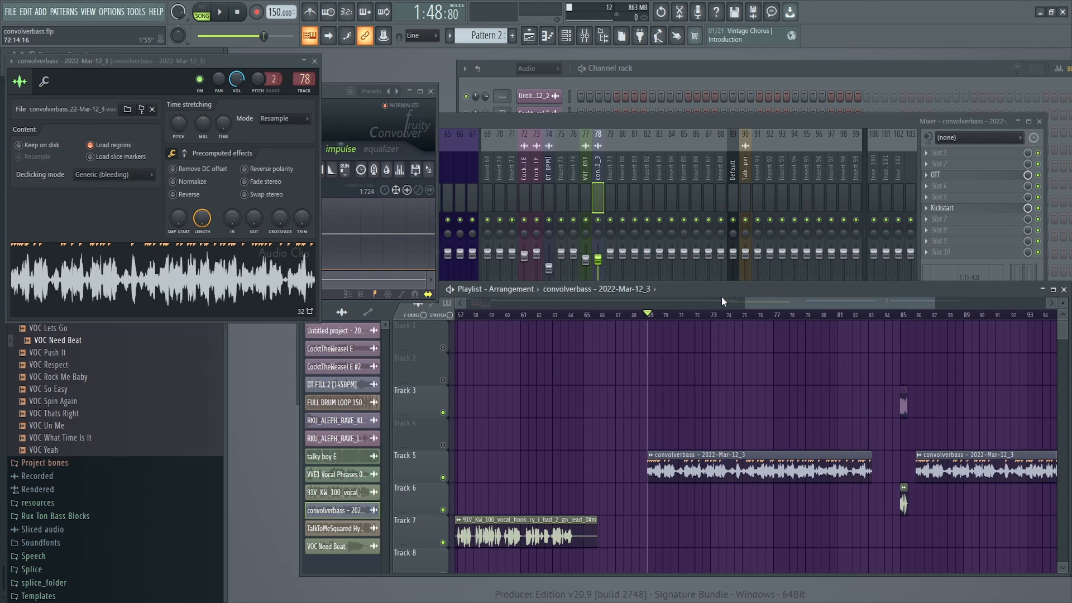
# Delete the duplicate convolverbass clip at bar 86 on Track 5.
pyautogui.moveTo(793, 303); pyautogui.dragTo(863, 315)
pyautogui.rightClick(685, 463)
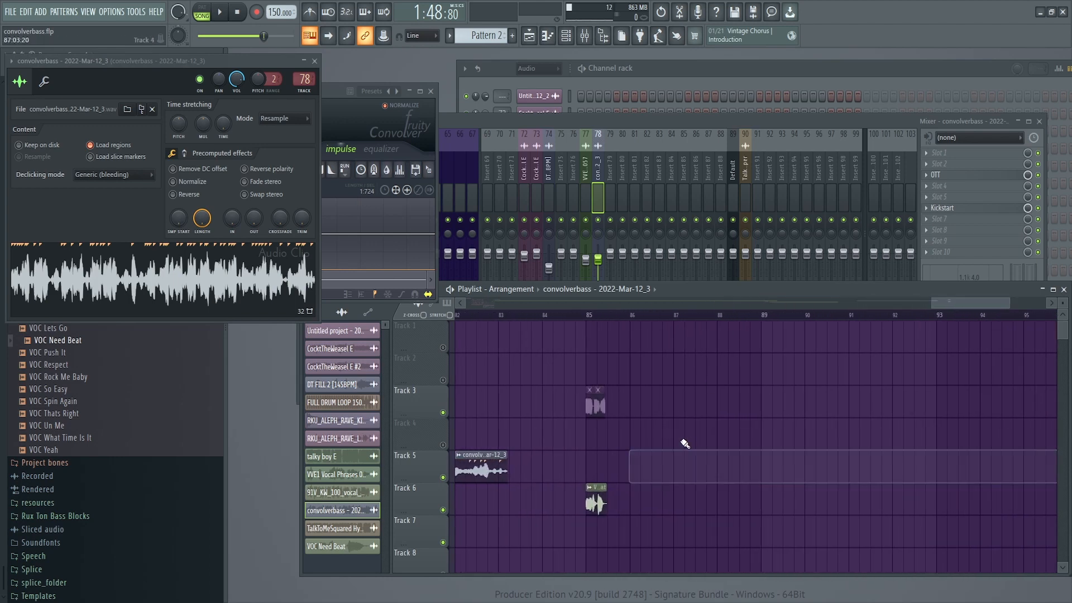
# Place another TalkToMeSquared HyperPass Chopper clip on Track 3 right after the two short ones and lengthen it past bar 87.
pyautogui.moveTo(942, 303); pyautogui.dragTo(816, 356)
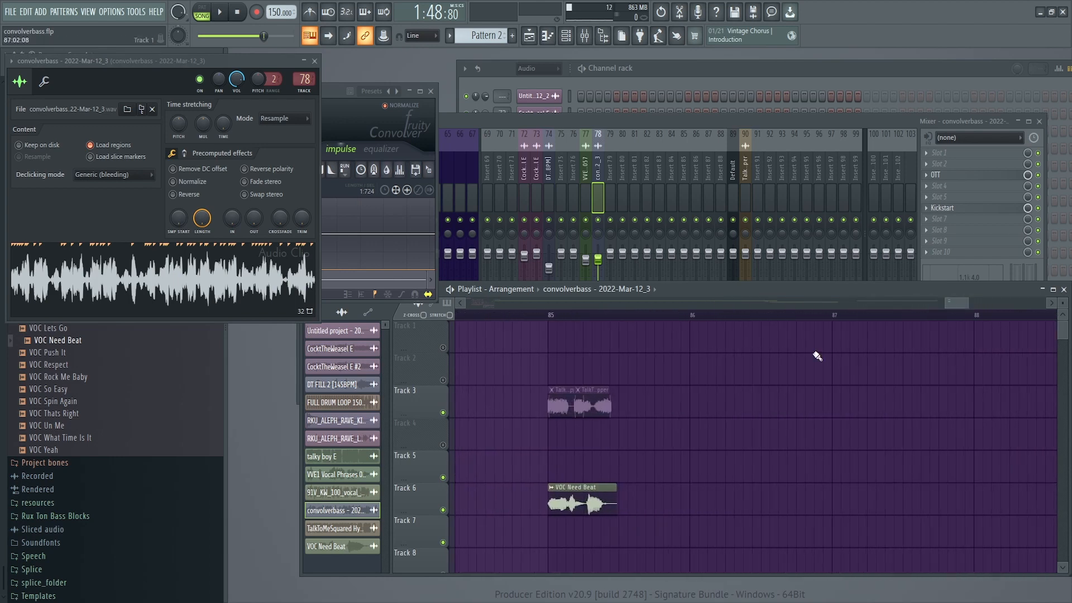
pyautogui.moveTo(615, 296); pyautogui.dragTo(605, 323)
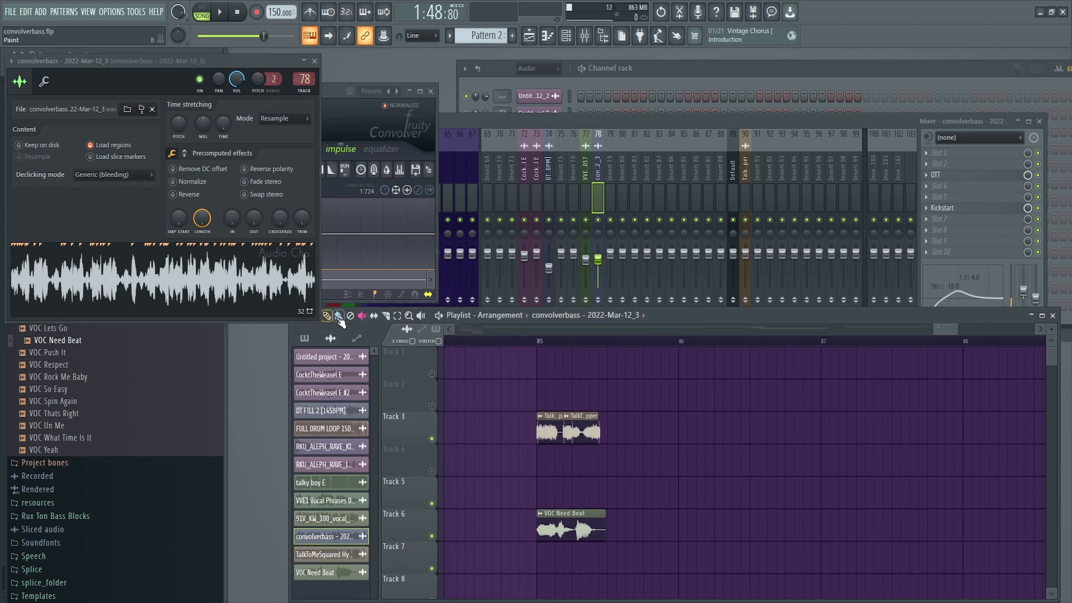
pyautogui.click(587, 424)
pyautogui.click(611, 423)
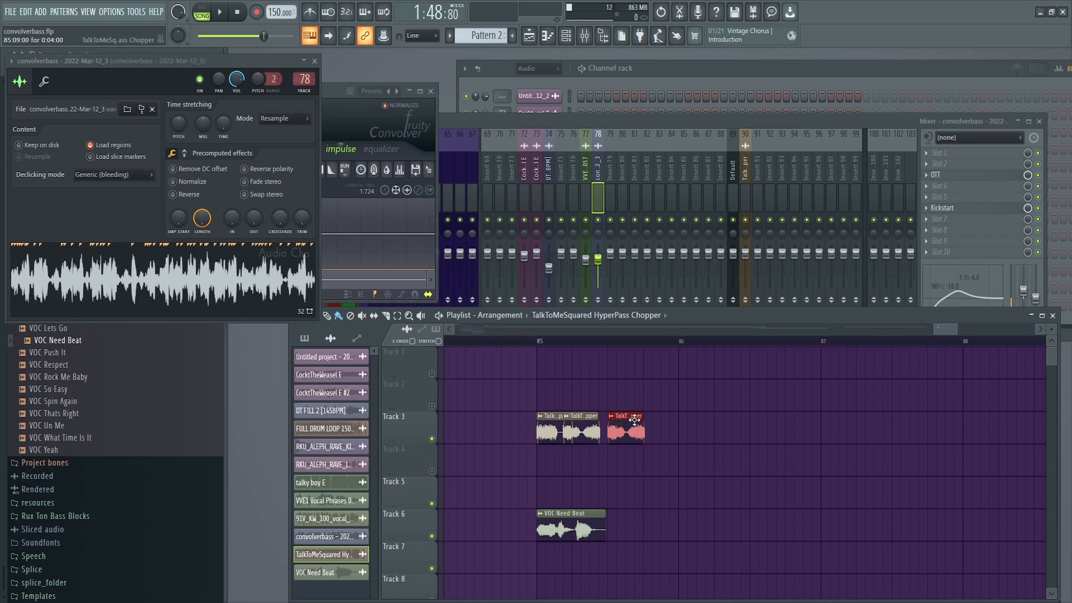
pyautogui.moveTo(642, 426); pyautogui.dragTo(788, 473)
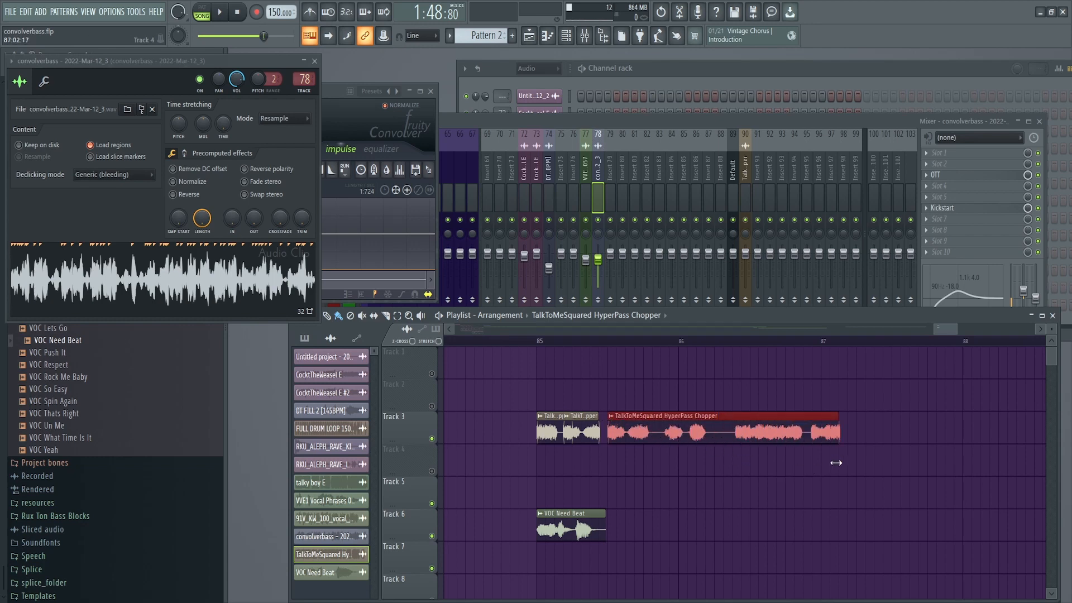
# Mute Track 6, then set a loop from bar 85 to just past bar 88 and extend the new Track 3 clip to fill it.
pyautogui.click(432, 535)
pyautogui.moveTo(536, 340); pyautogui.dragTo(660, 357)
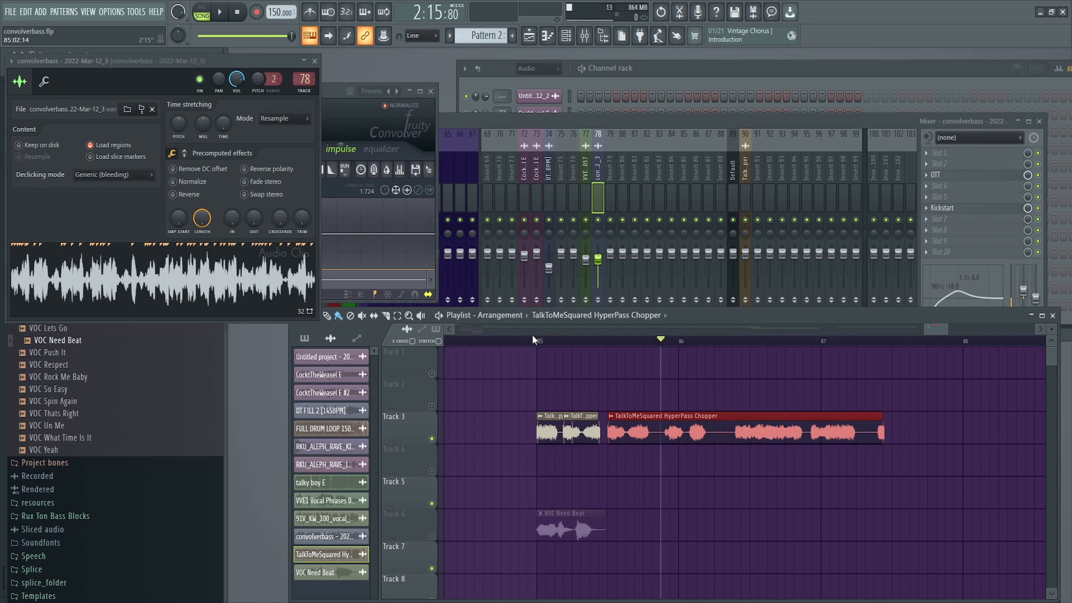
pyautogui.moveTo(539, 342); pyautogui.dragTo(962, 396)
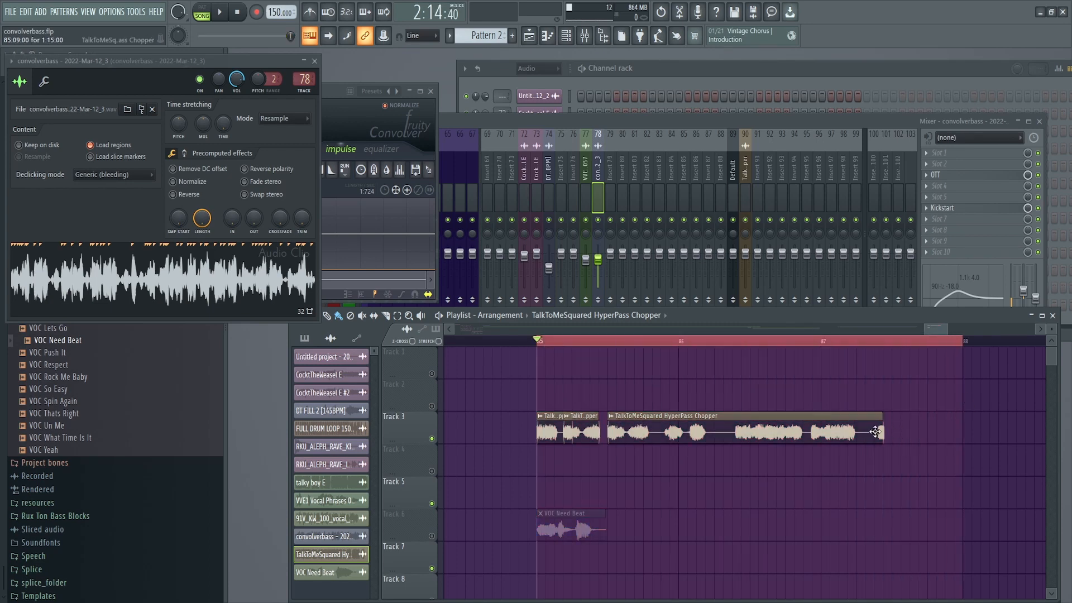
pyautogui.moveTo(883, 441); pyautogui.dragTo(981, 447)
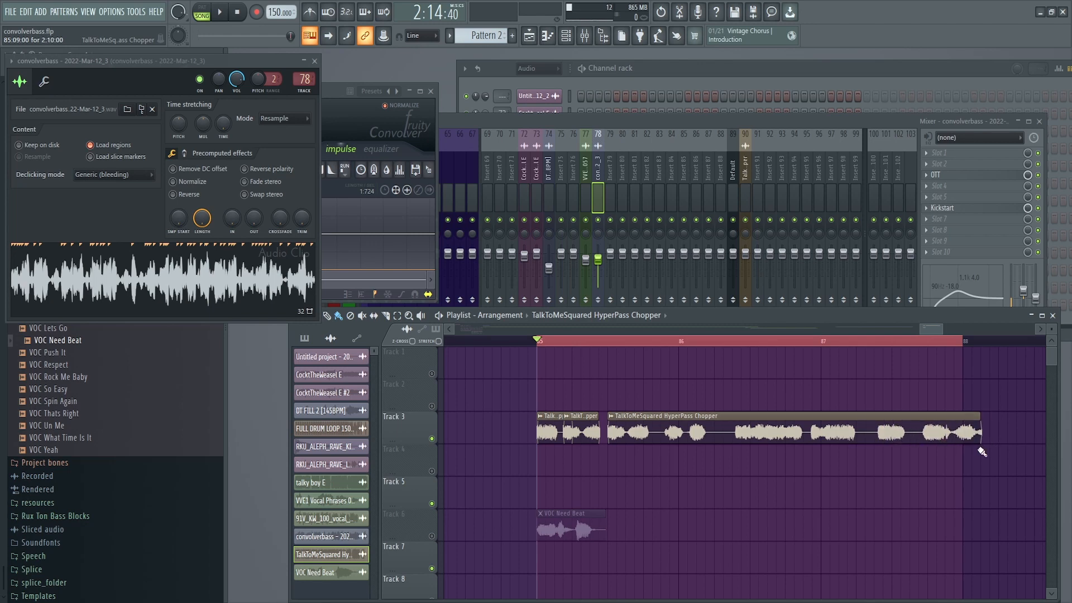
pyautogui.moveTo(962, 342); pyautogui.dragTo(994, 342)
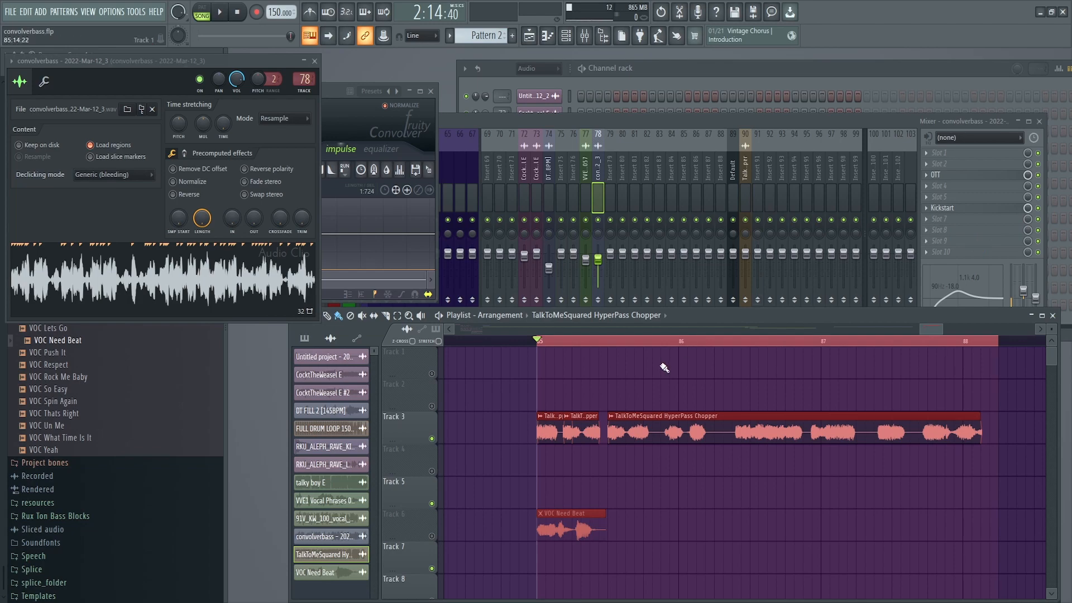
# Open the long Track 3 clip's sample settings and load Edison into slot 9 of its mixer track.
pyautogui.keyDown('ctrl'); pyautogui.click(658, 401); pyautogui.keyUp('ctrl')
pyautogui.doubleClick(644, 424)
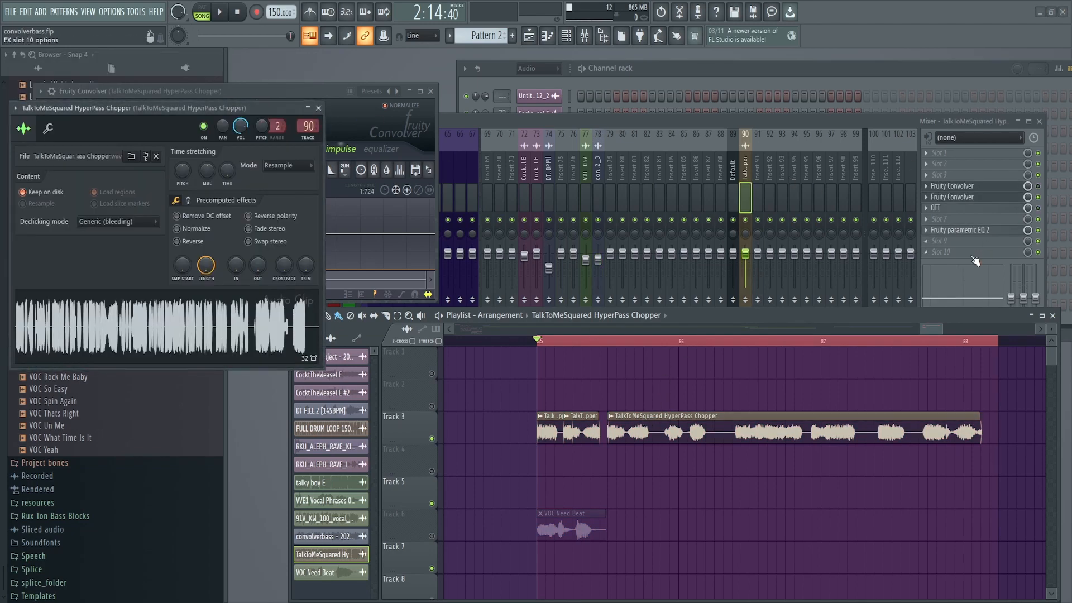
pyautogui.click(926, 242)
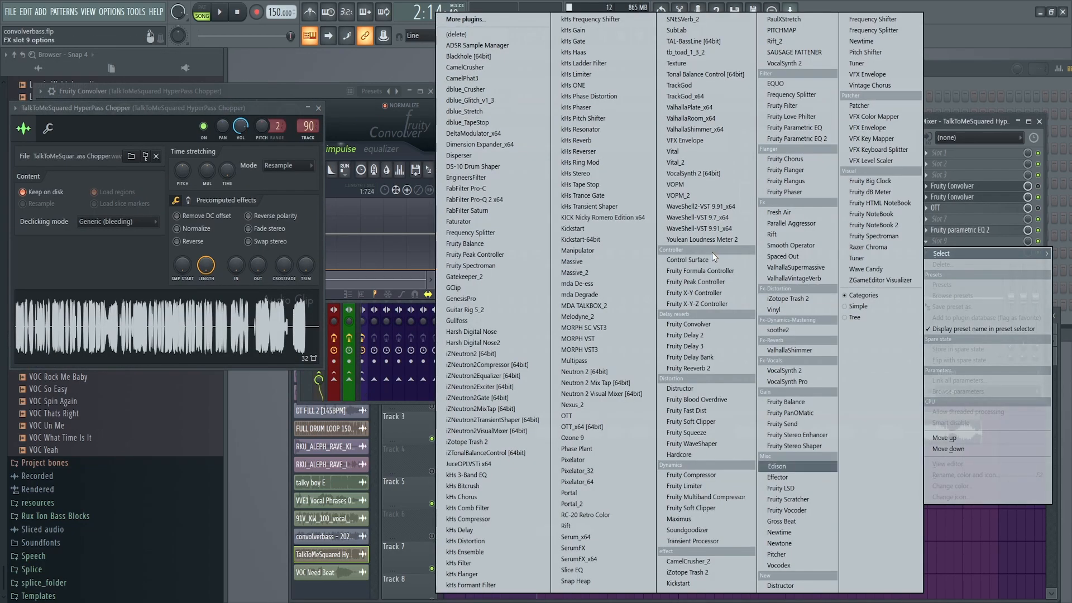
pyautogui.click(776, 466)
# Set the first Fruity Convolver's stretch to 50% and its wet level to about -25.4 dB while auditioning the loop.
pyautogui.press('space')
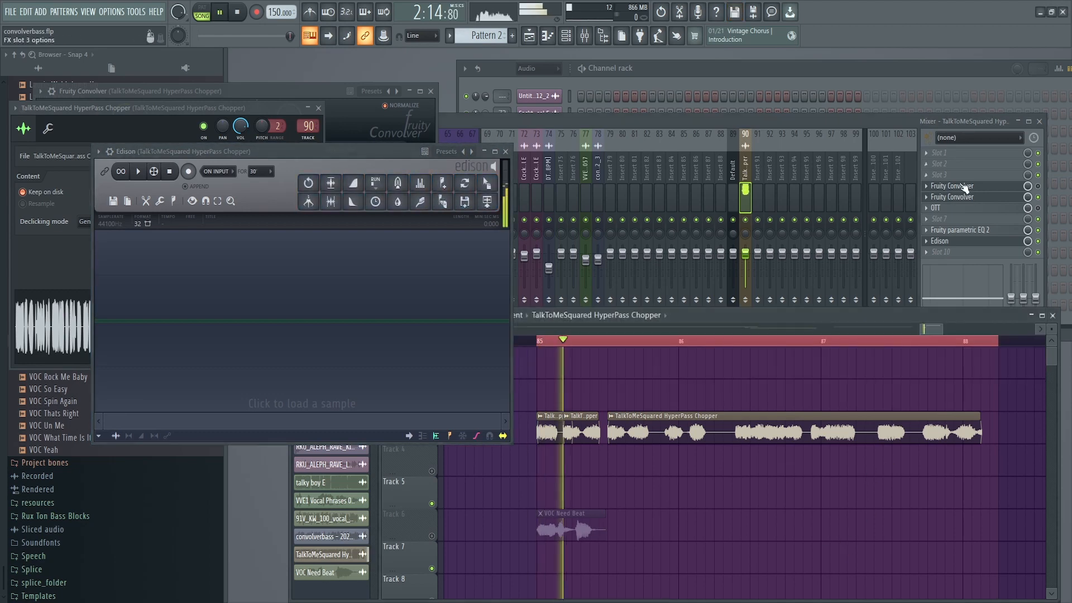
pyautogui.click(965, 187)
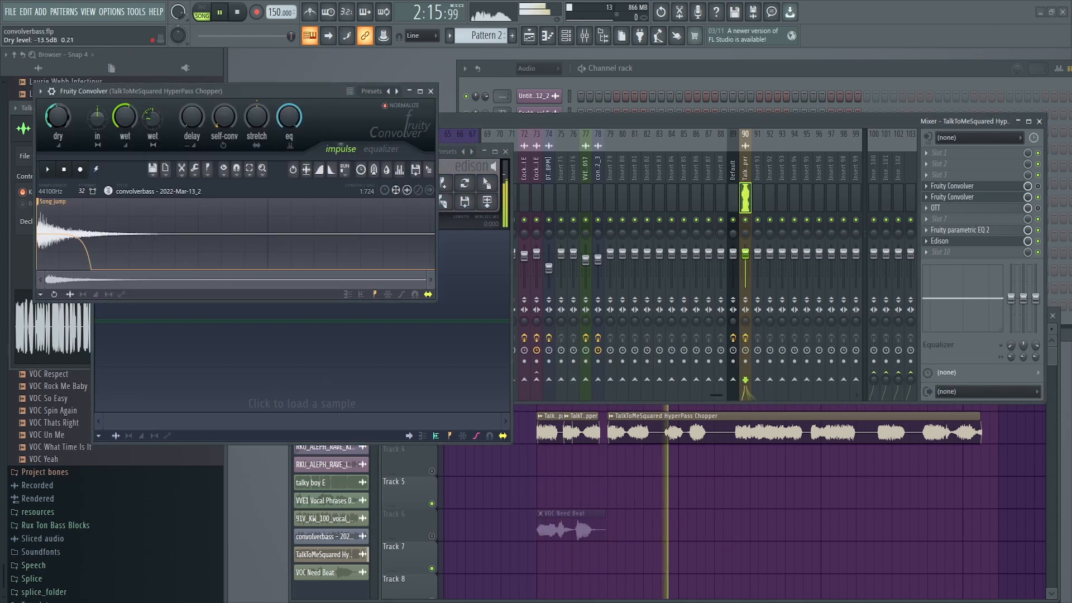
pyautogui.press('space')
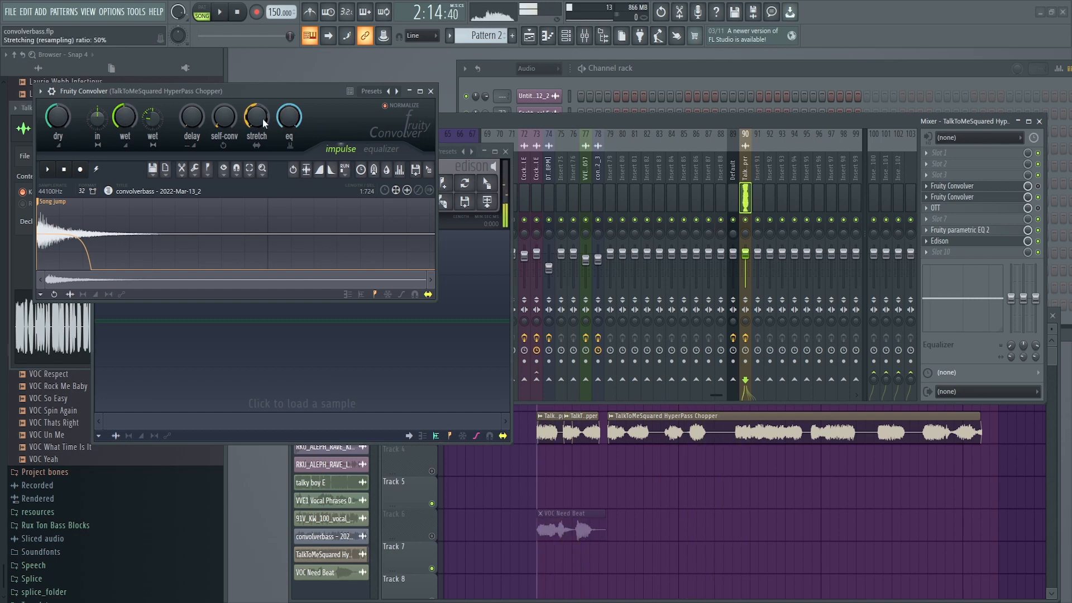
pyautogui.press('space')
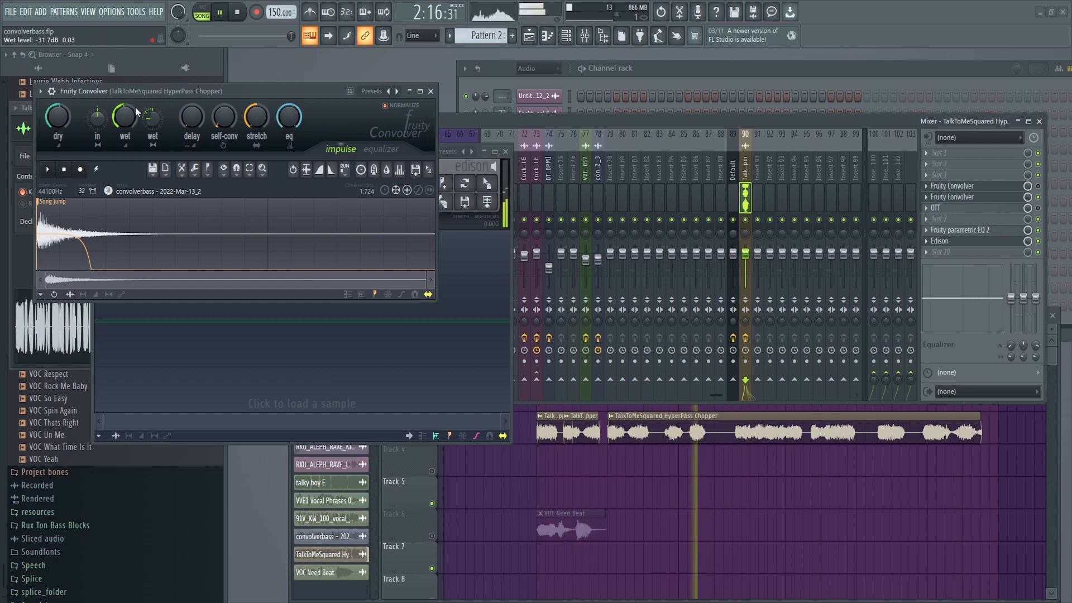
pyautogui.moveTo(119, 122); pyautogui.dragTo(117, 115)
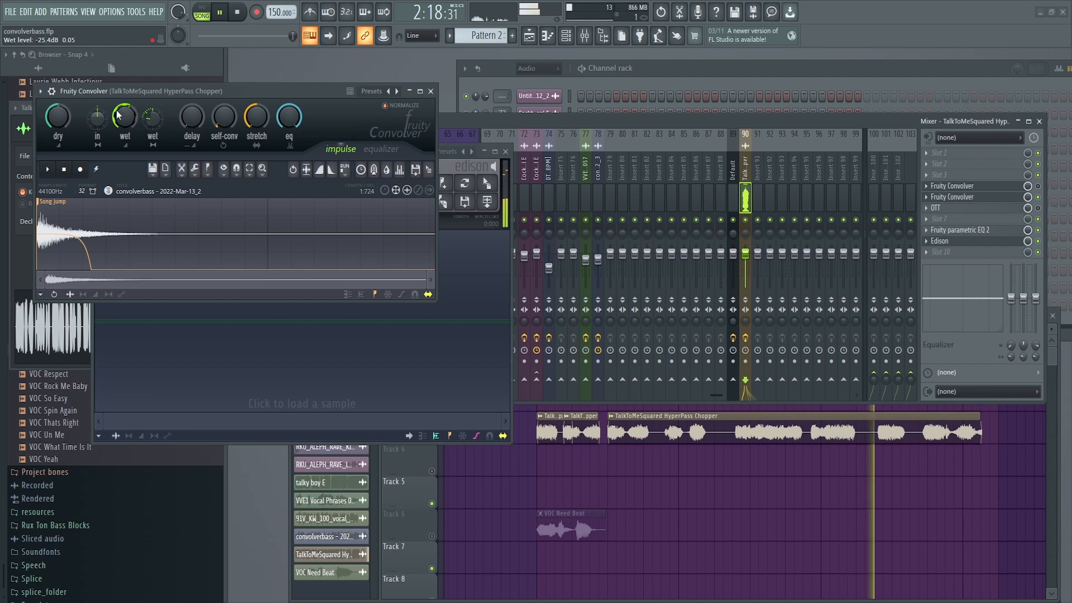
pyautogui.click(430, 91)
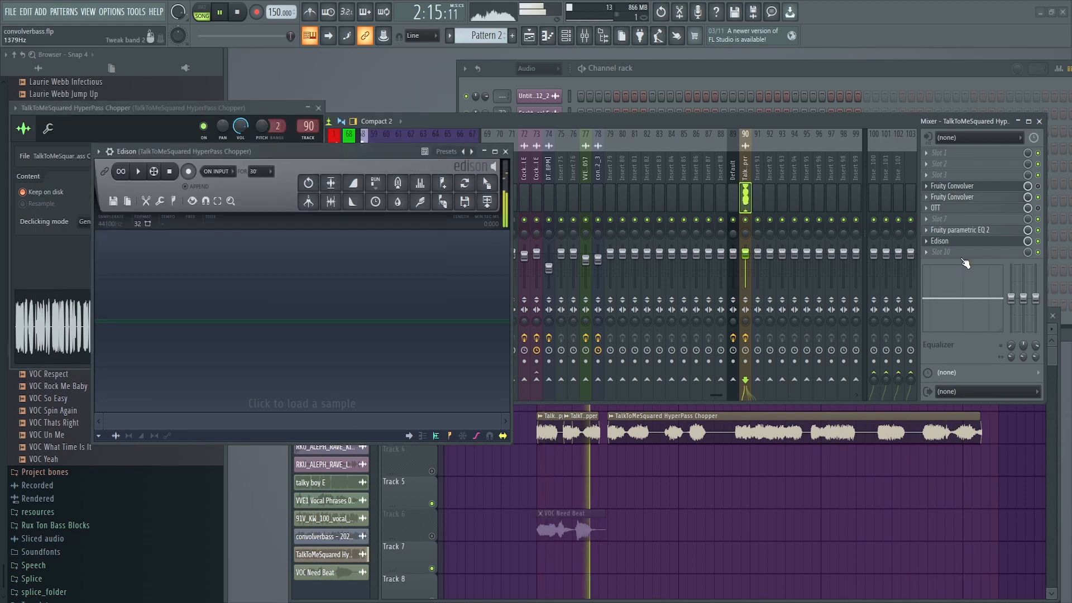
pyautogui.click(240, 12)
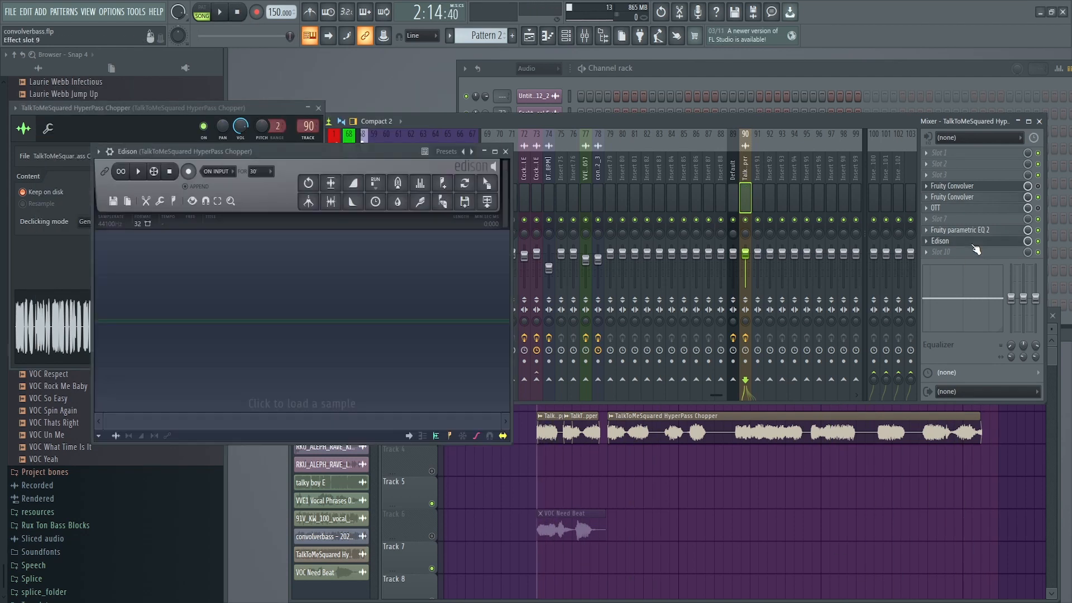
# Set Edison to record on play and record one pass of the looped Track 3 clips.
pyautogui.click(215, 171)
pyautogui.click(215, 216)
pyautogui.click(188, 171)
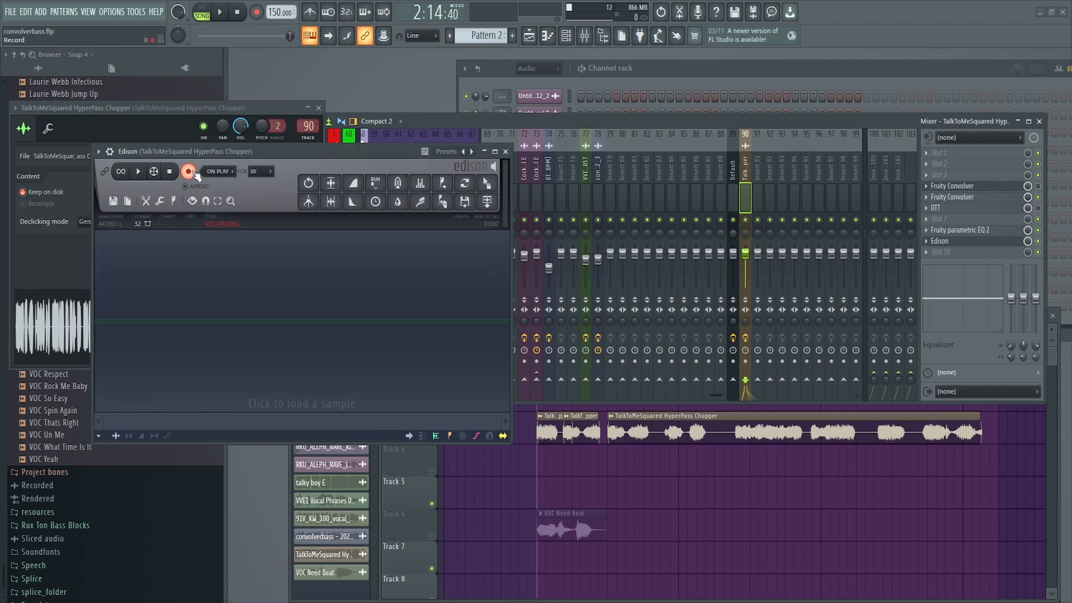
pyautogui.moveTo(276, 152); pyautogui.dragTo(543, 199)
pyautogui.click(222, 15)
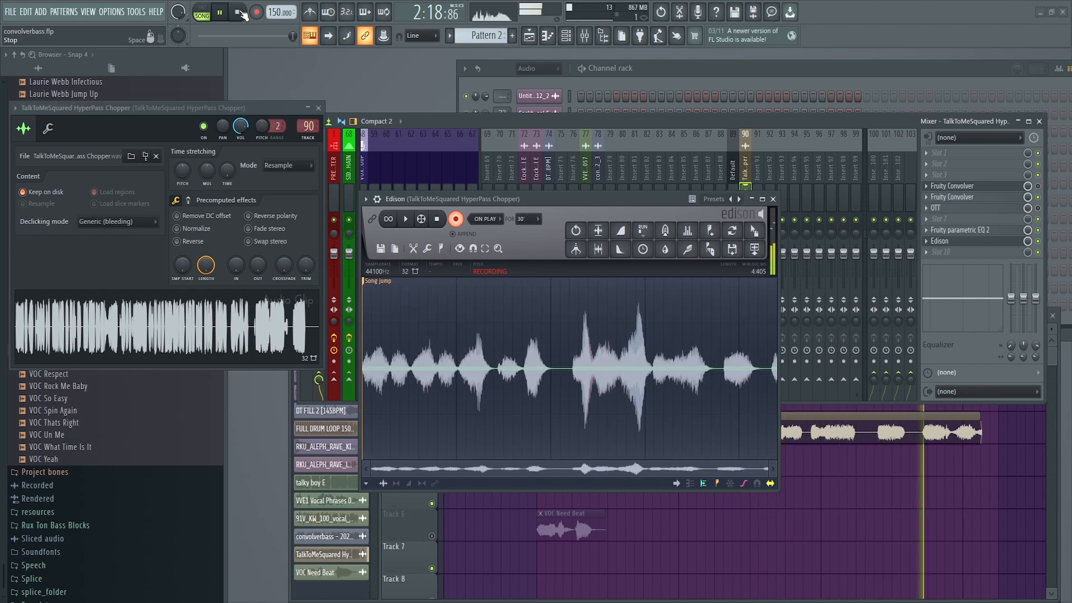
pyautogui.click(238, 12)
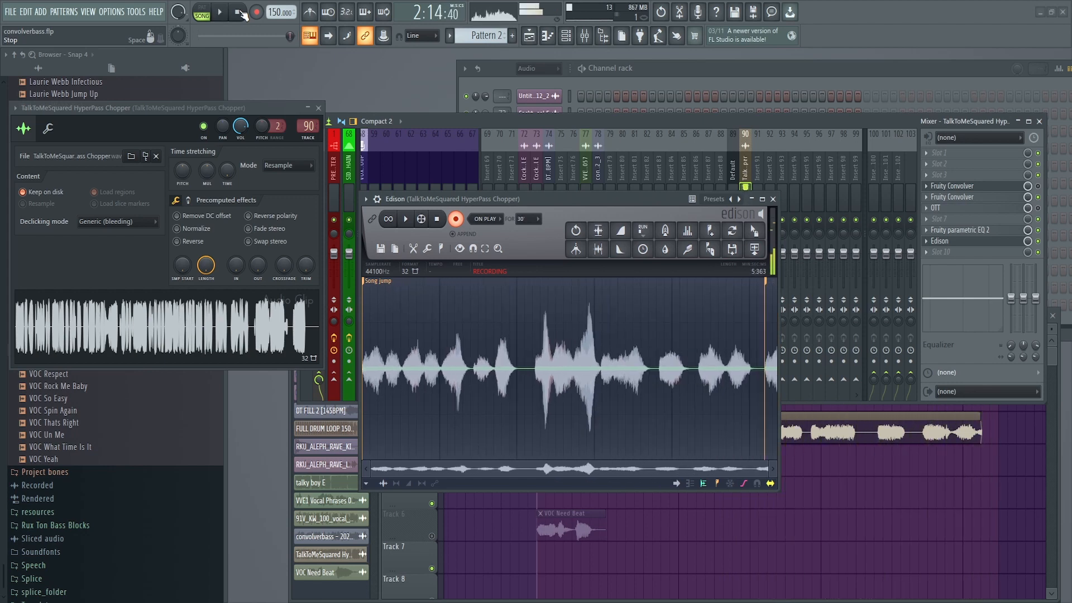
pyautogui.click(438, 219)
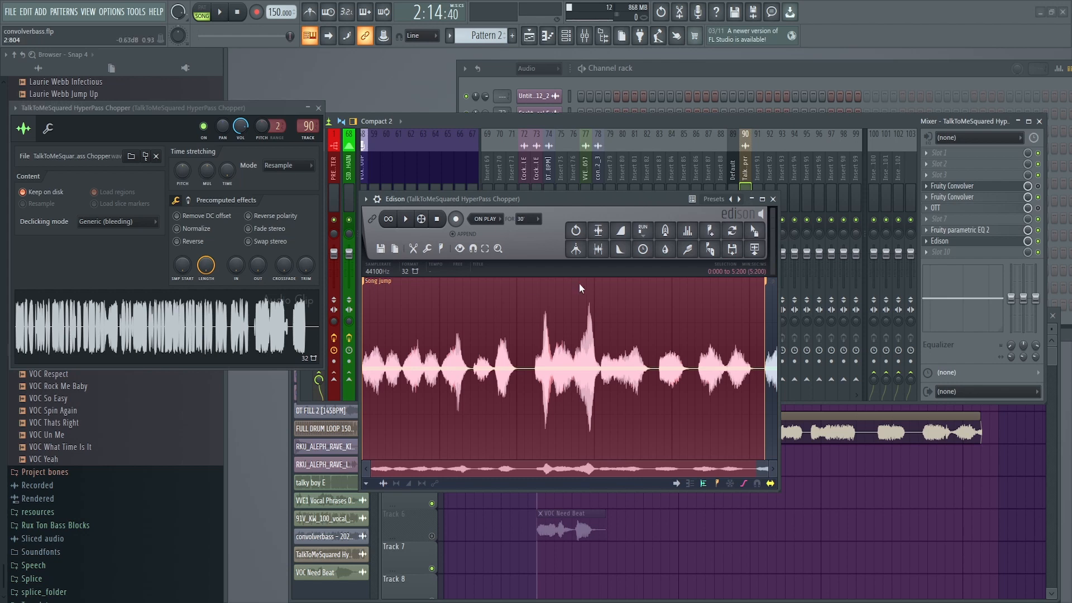
# Trim the Edison recording to the selected loop region, removing the tail after it.
pyautogui.hotkey('ctrl', 'x')
pyautogui.press('Delete')
pyautogui.hotkey('ctrl', 'v')
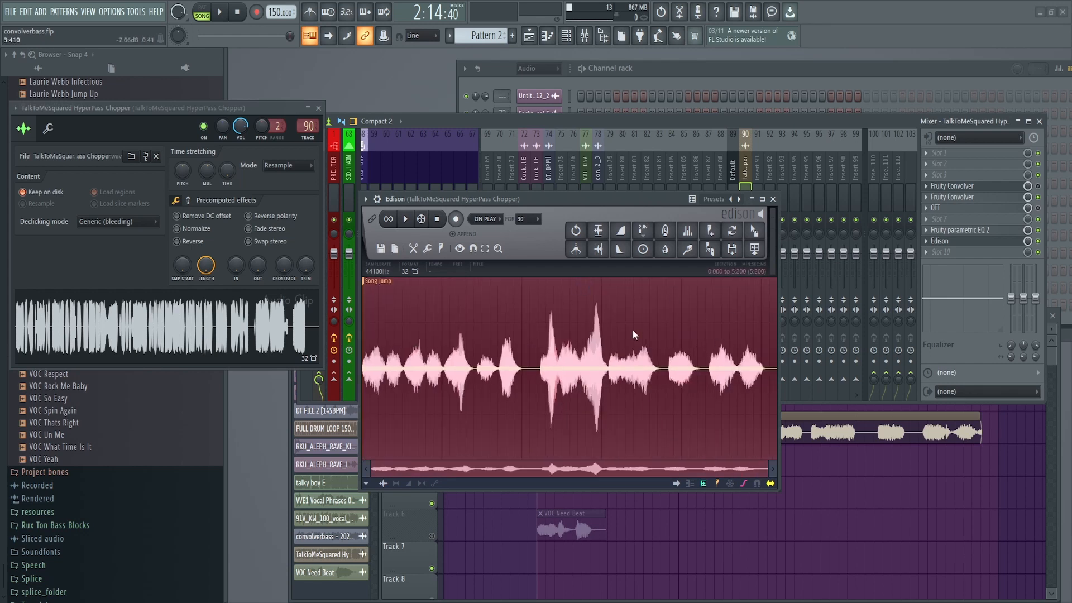
# Apply Drum(loop) stretch to the recording with Echo grains filling and a Smooth fade tail envelope.
pyautogui.rightClick(586, 338)
pyautogui.moveTo(604, 385)
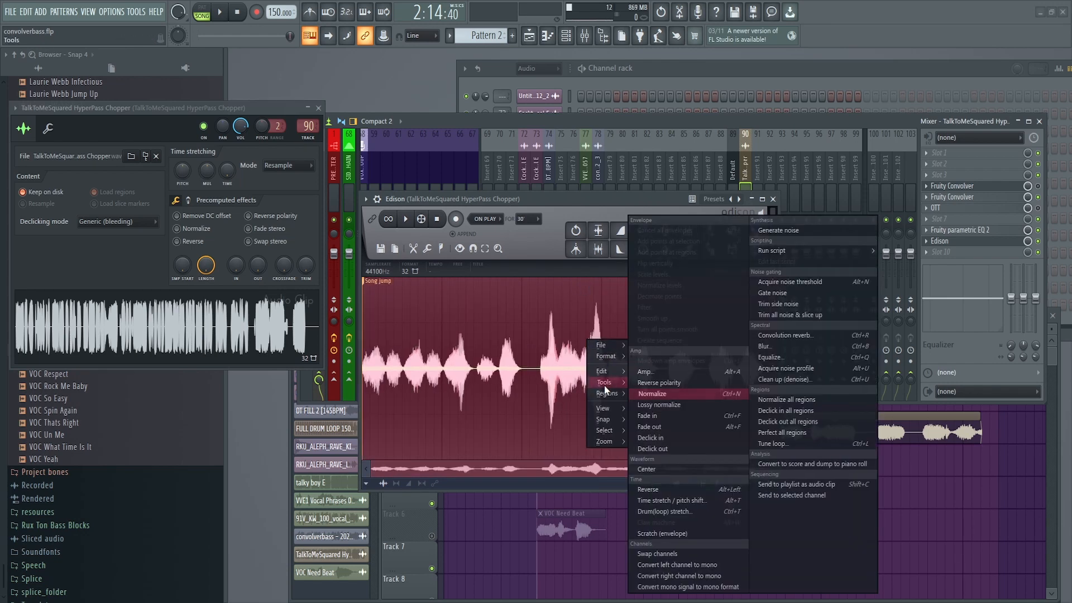
pyautogui.click(698, 509)
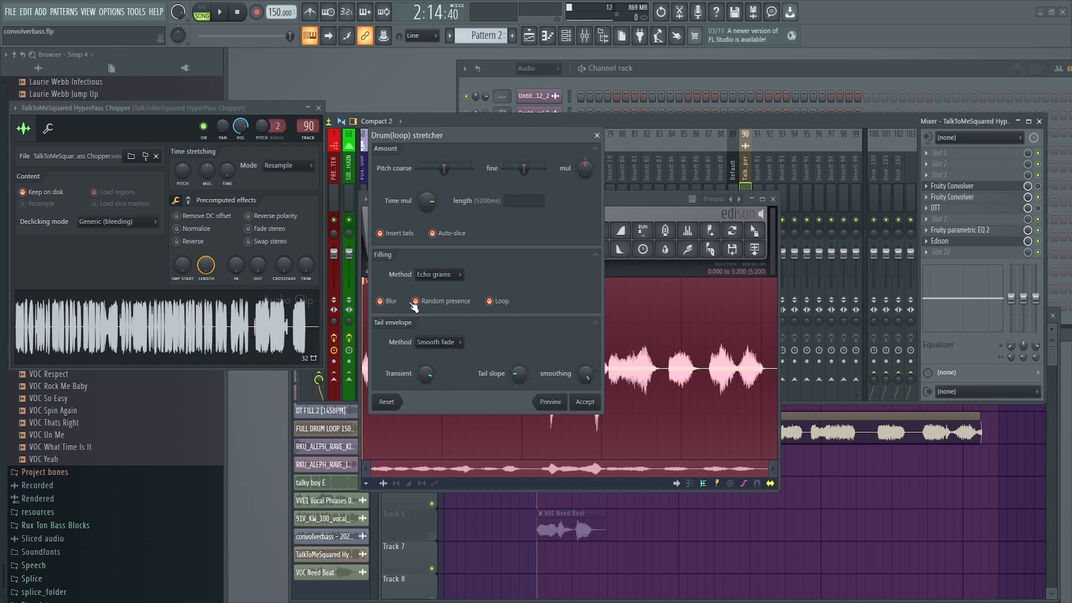
pyautogui.click(441, 274)
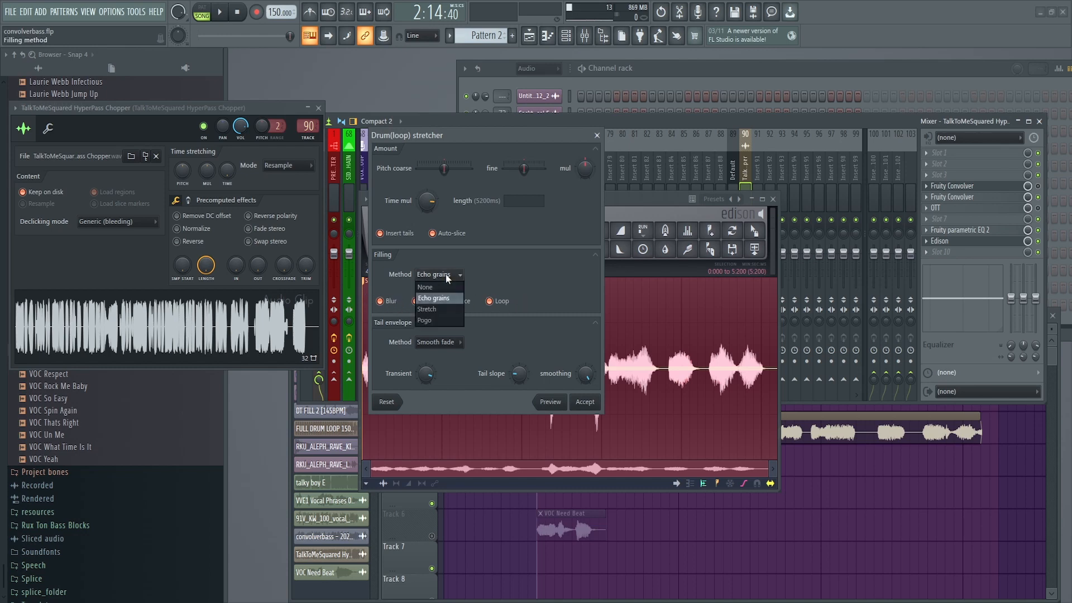
pyautogui.click(431, 299)
pyautogui.click(435, 343)
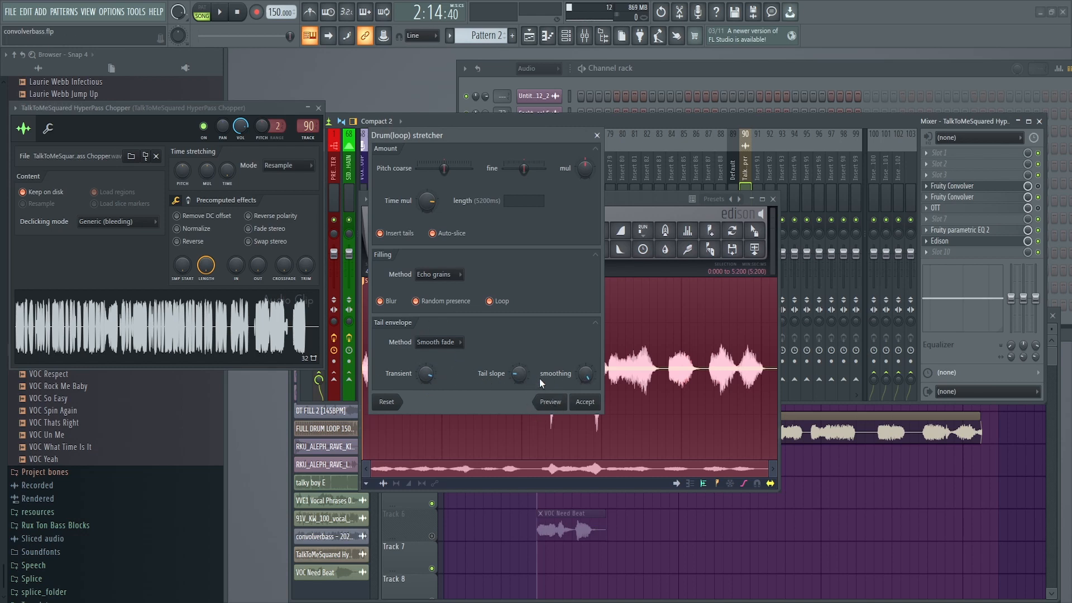
pyautogui.click(584, 402)
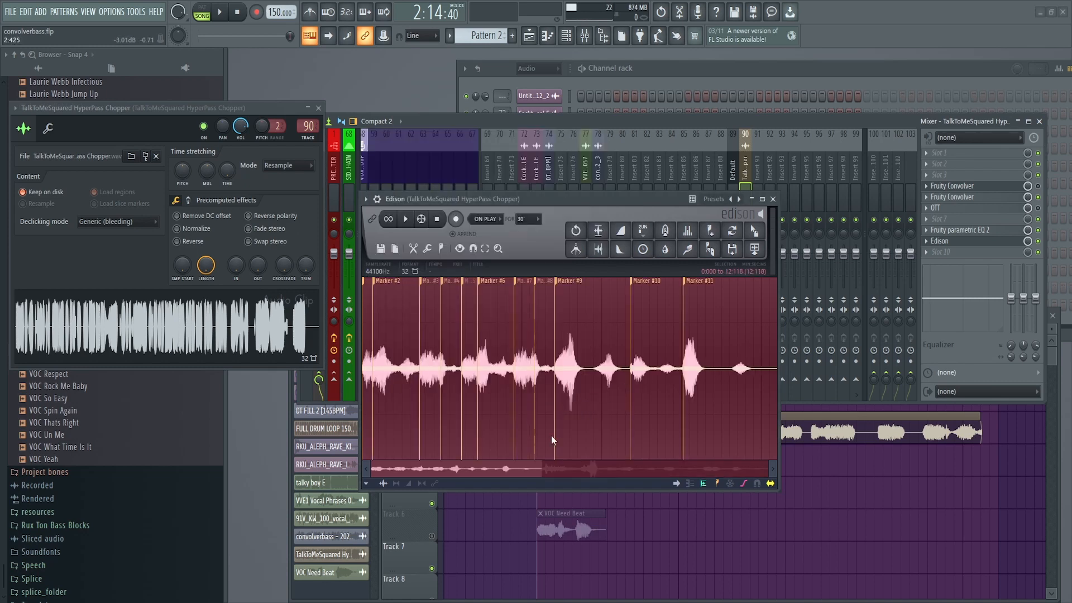
# Play the whole stretched recording in Edison, then close its window.
pyautogui.moveTo(542, 472); pyautogui.dragTo(770, 472)
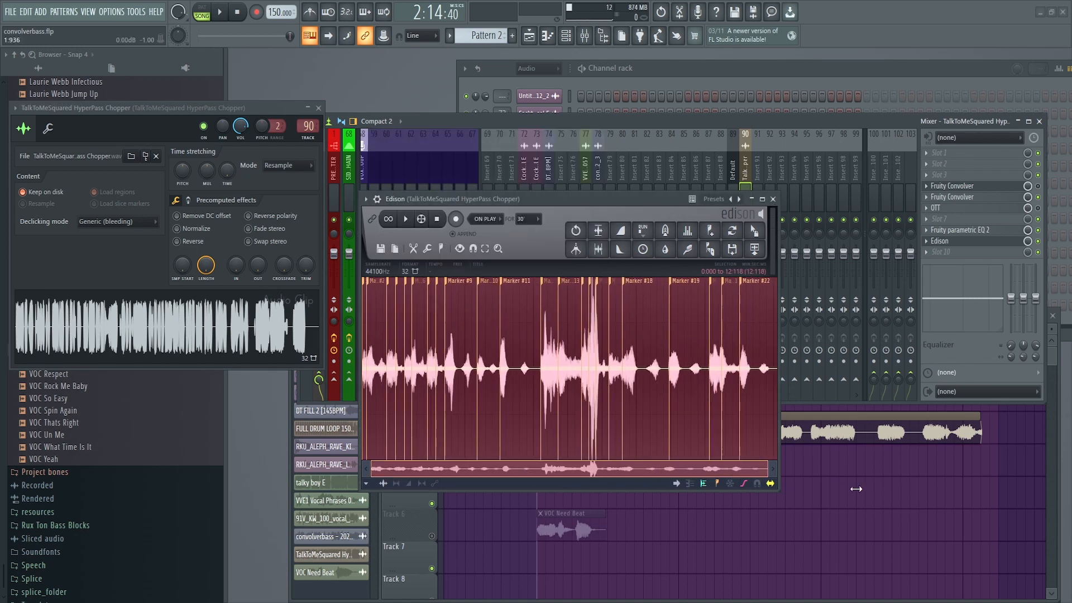
pyautogui.click(407, 219)
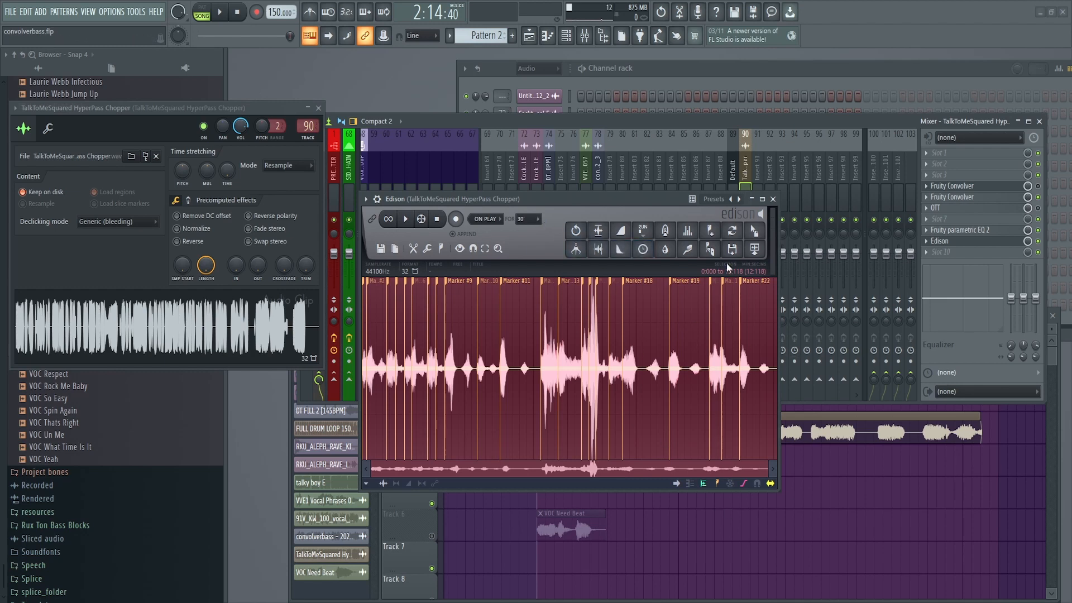
pyautogui.click(773, 199)
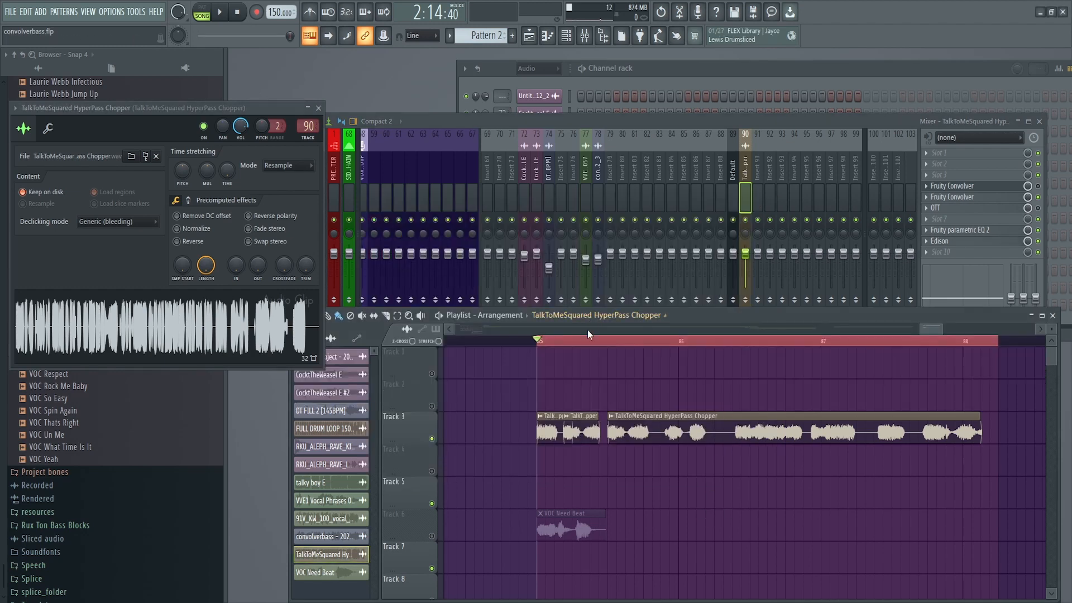
# Loop bars 2 to 4 at the start of the arrangement, unmute Tracks 9 and 10, and play the section.
pyautogui.scroll(-3, 587, 334)
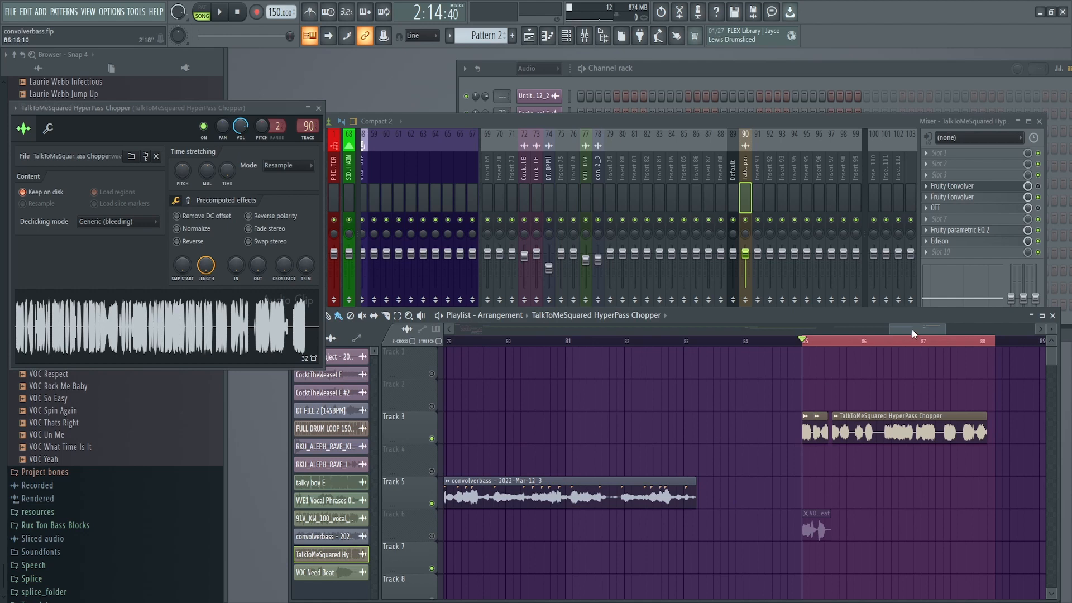
pyautogui.moveTo(912, 329); pyautogui.dragTo(470, 376)
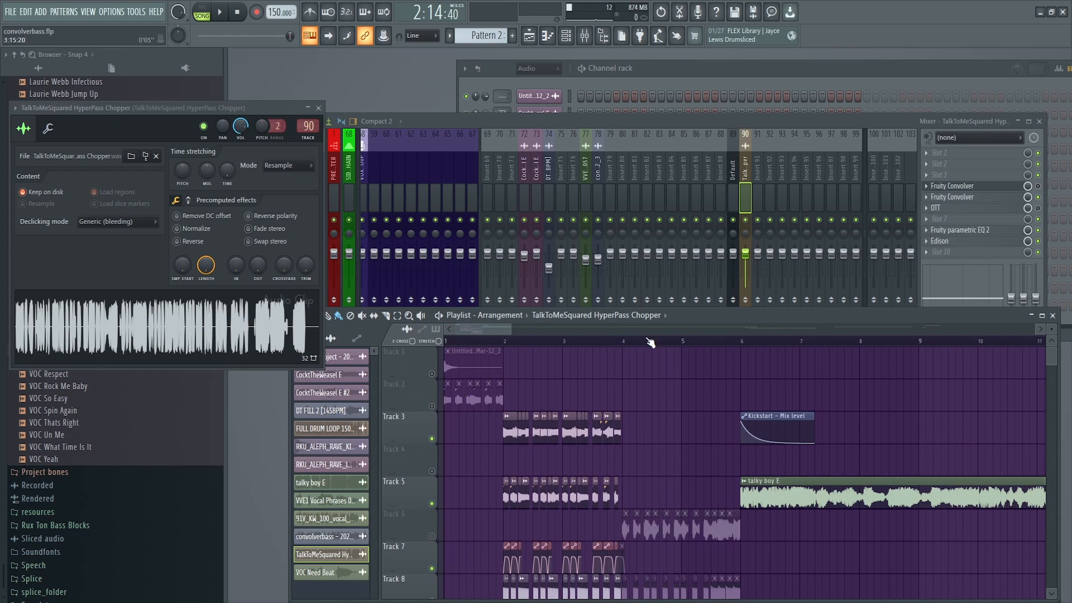
pyautogui.moveTo(504, 342); pyautogui.dragTo(618, 363)
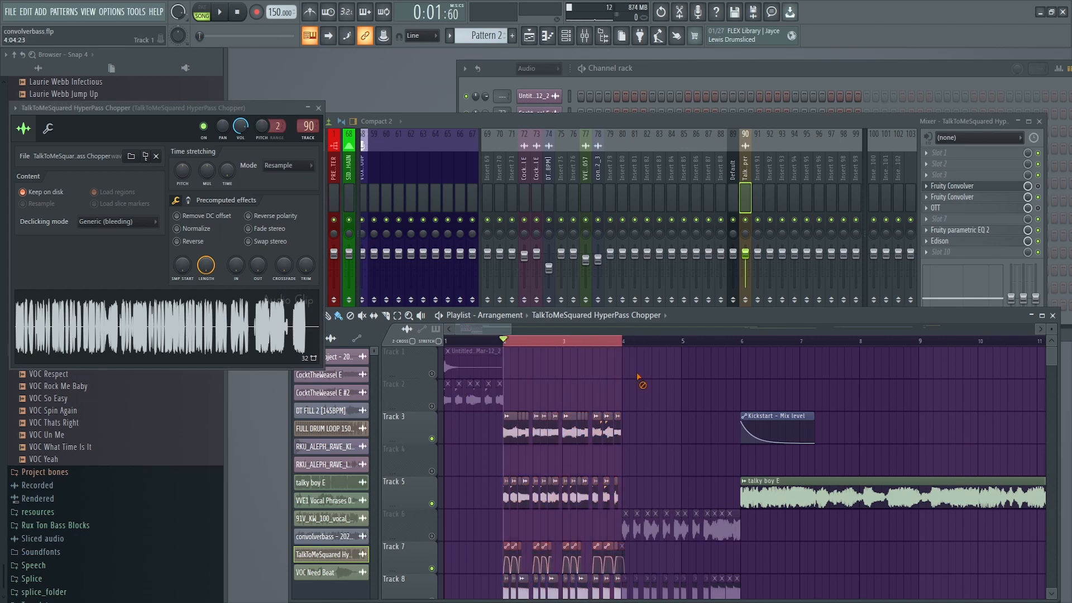
pyautogui.press('space')
pyautogui.scroll(-8, 490, 430)
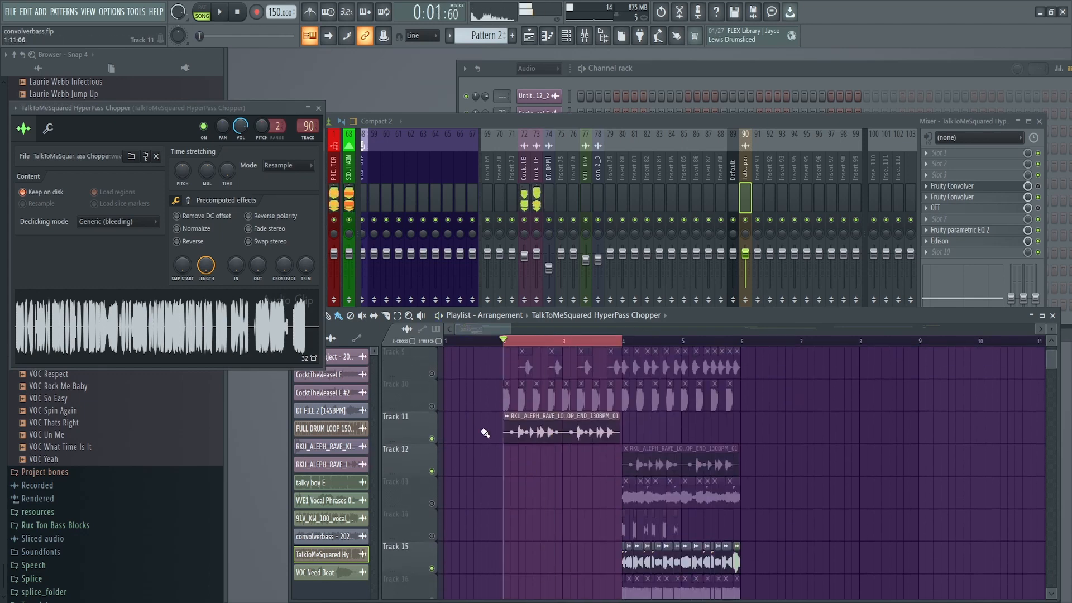
pyautogui.press('space')
pyautogui.click(431, 373)
pyautogui.press('space')
pyautogui.scroll(8, 575, 492)
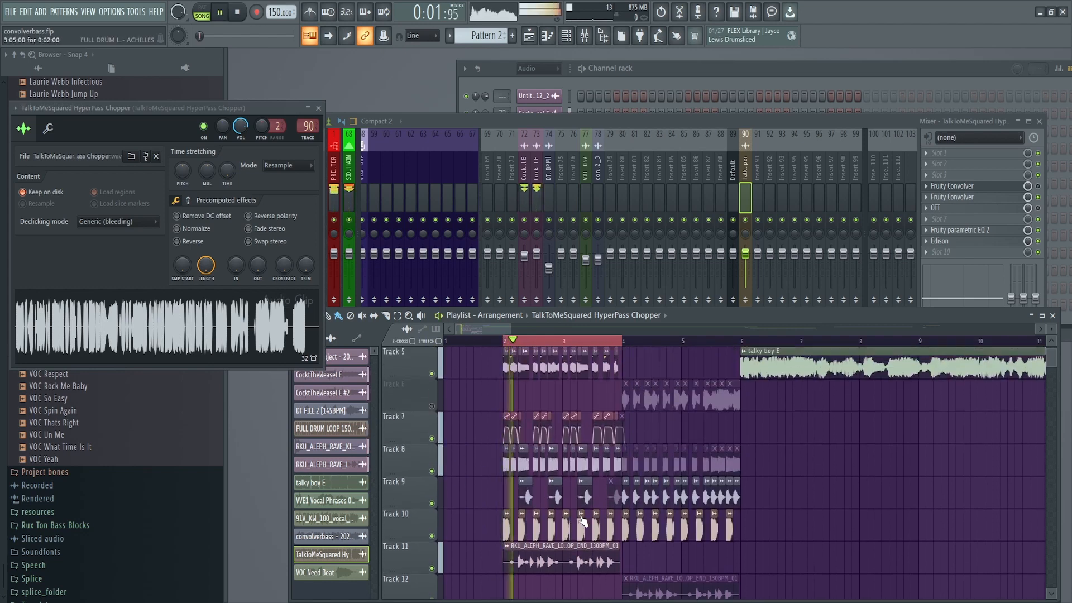
# Set the loop selection from bar 4 to just past bar 6.
pyautogui.scroll(-6, 637, 363)
pyautogui.moveTo(622, 341); pyautogui.dragTo(748, 391)
pyautogui.scroll(5, 614, 418)
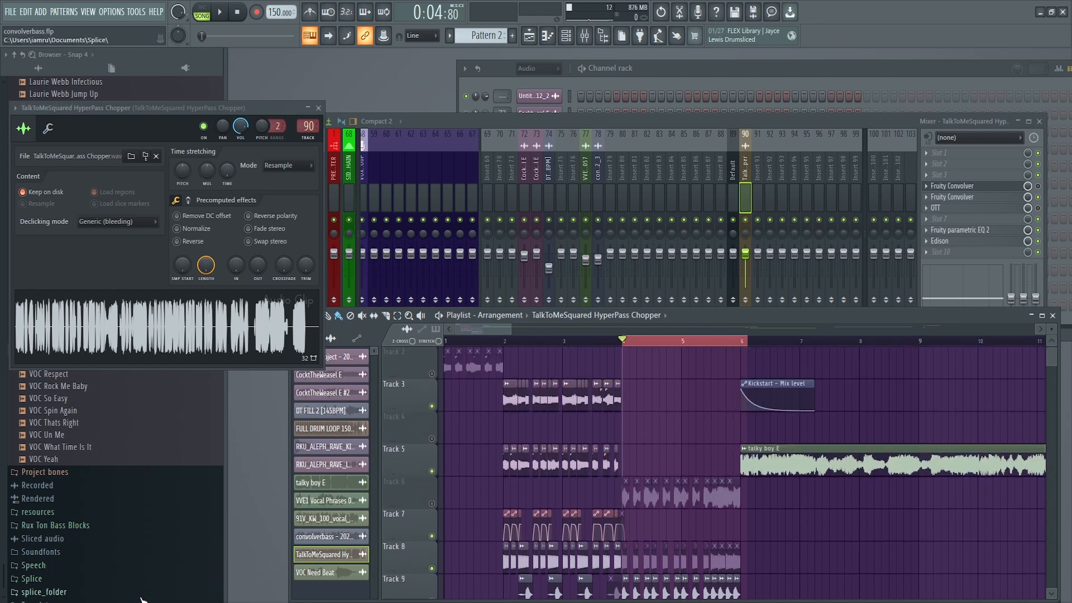
# Switch to OBS and activate the recording-for-youtube scene.
pyautogui.moveTo(68, 600)
pyautogui.click(67, 567)
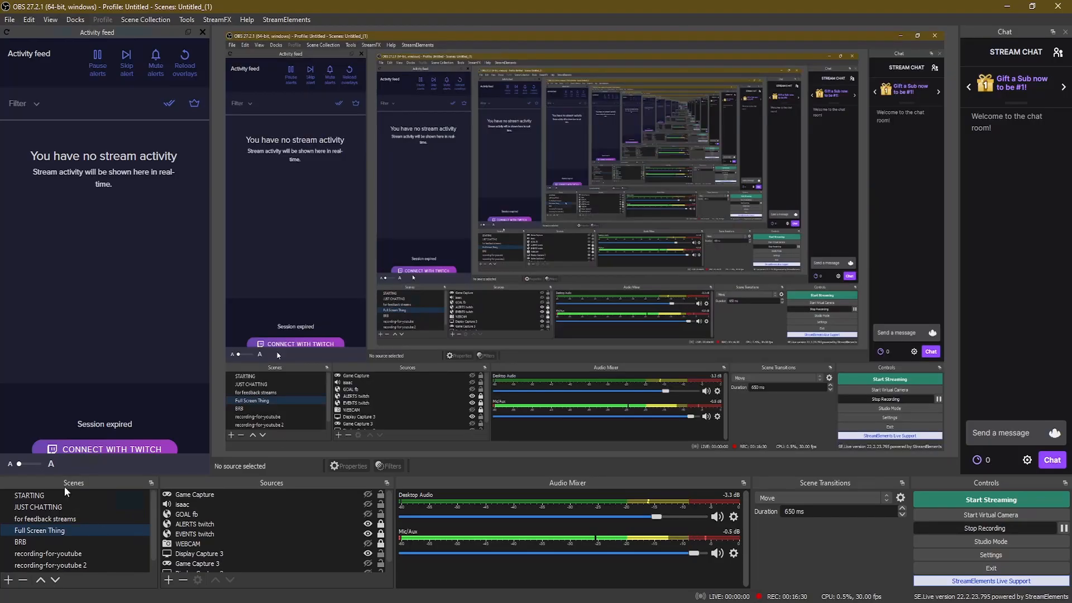
pyautogui.click(52, 555)
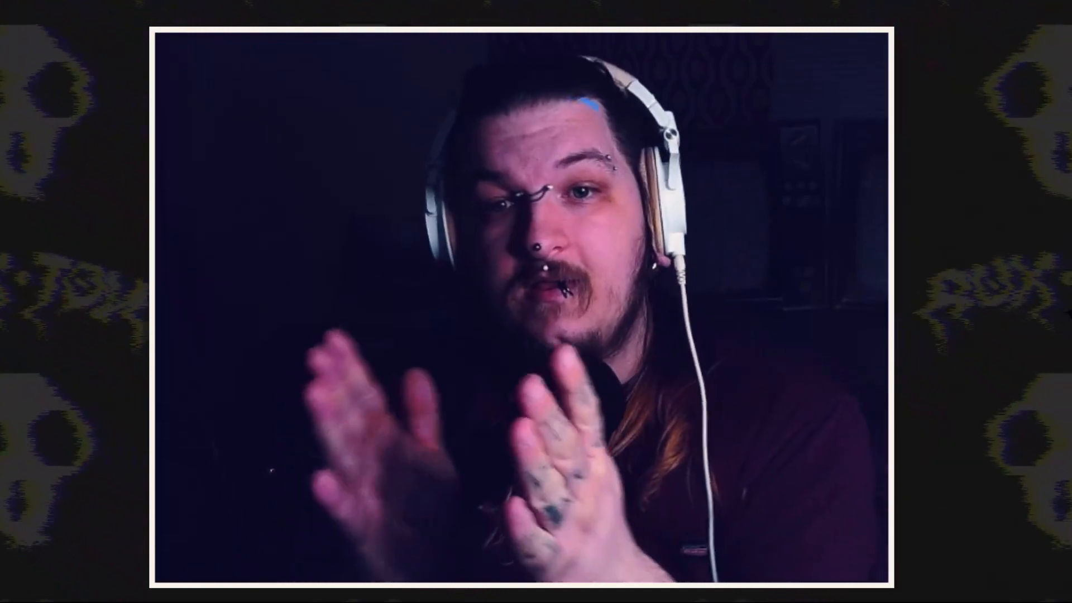